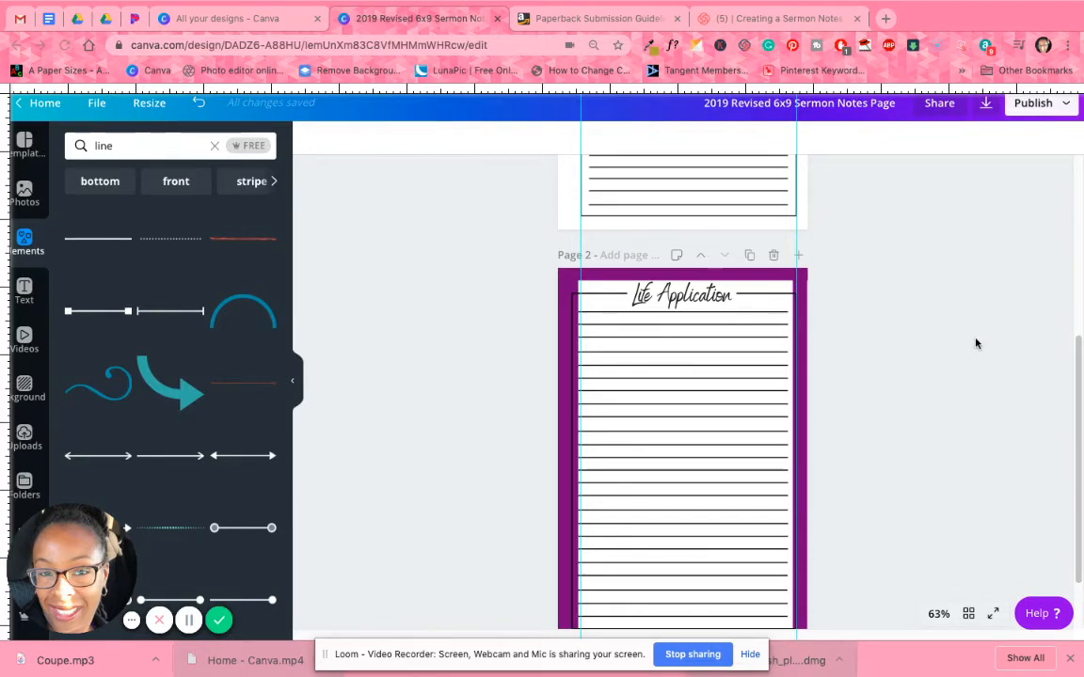
Stretch the bottom edge of page 2's black frame down to the purple border, giving a height of about 8.3.
{"action": "scroll", "coordinate": [922, 313], "scroll_direction": "up", "scroll_amount": 5}
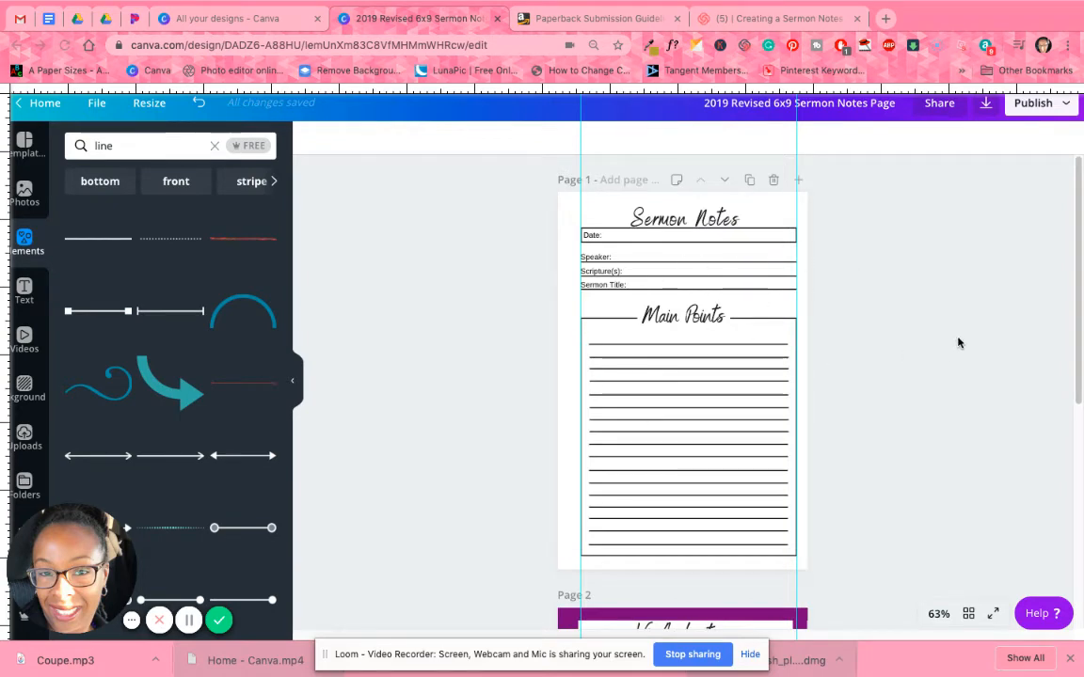
{"action": "scroll", "coordinate": [867, 361], "scroll_direction": "down", "scroll_amount": 2}
{"action": "scroll", "coordinate": [866, 358], "scroll_direction": "down", "scroll_amount": 5}
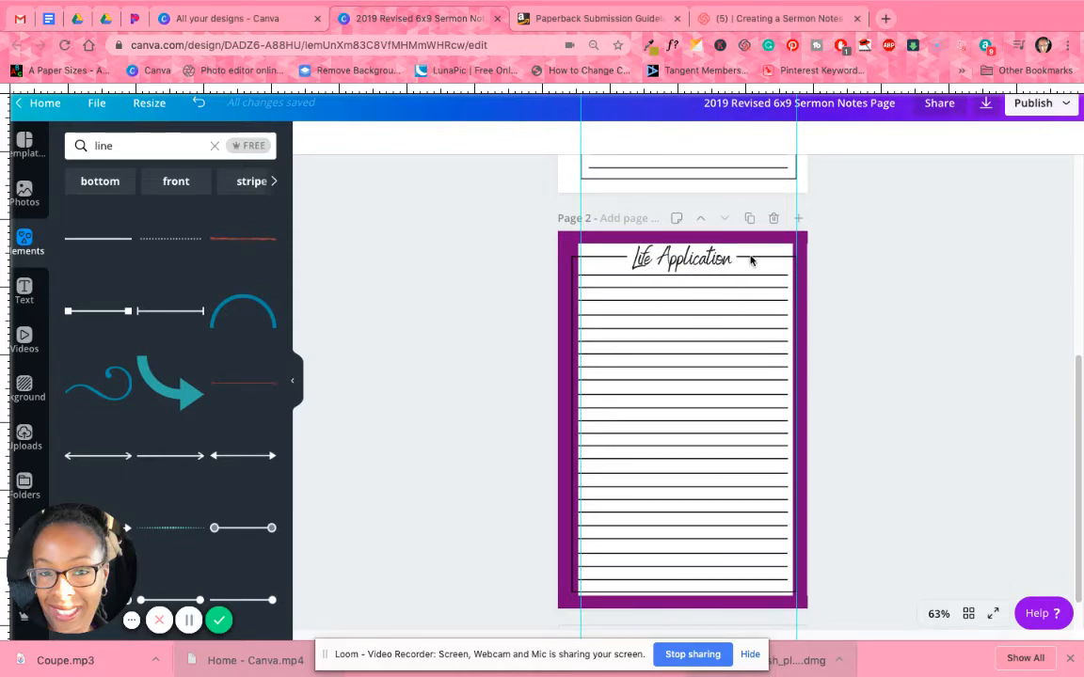
{"action": "left_click", "coordinate": [597, 593]}
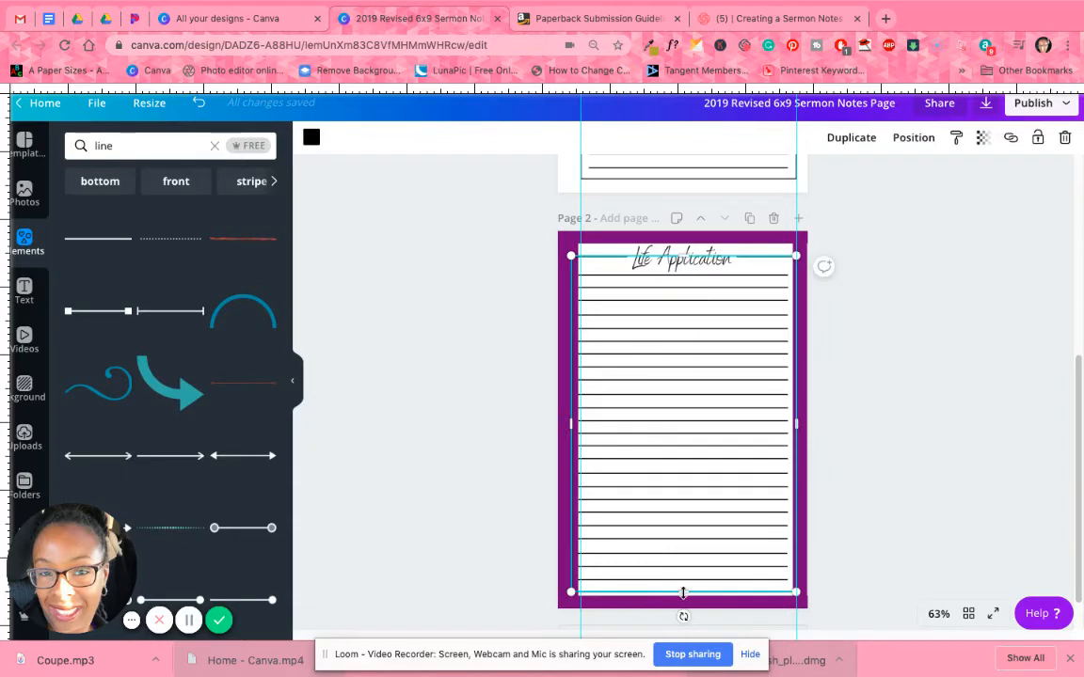
{"action": "left_click_drag", "start_coordinate": [684, 594], "coordinate": [685, 593]}
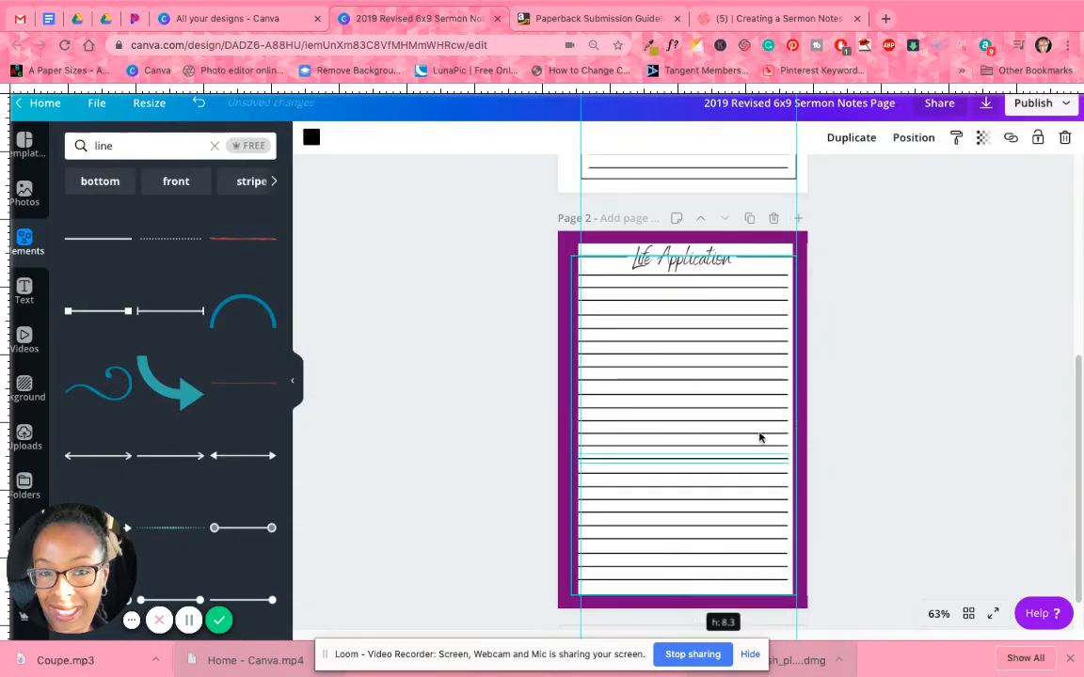
Narrow page 2's black frame from its left side to roughly half the page width, clearing the ruled lines' left ends.
{"action": "left_click", "coordinate": [763, 421]}
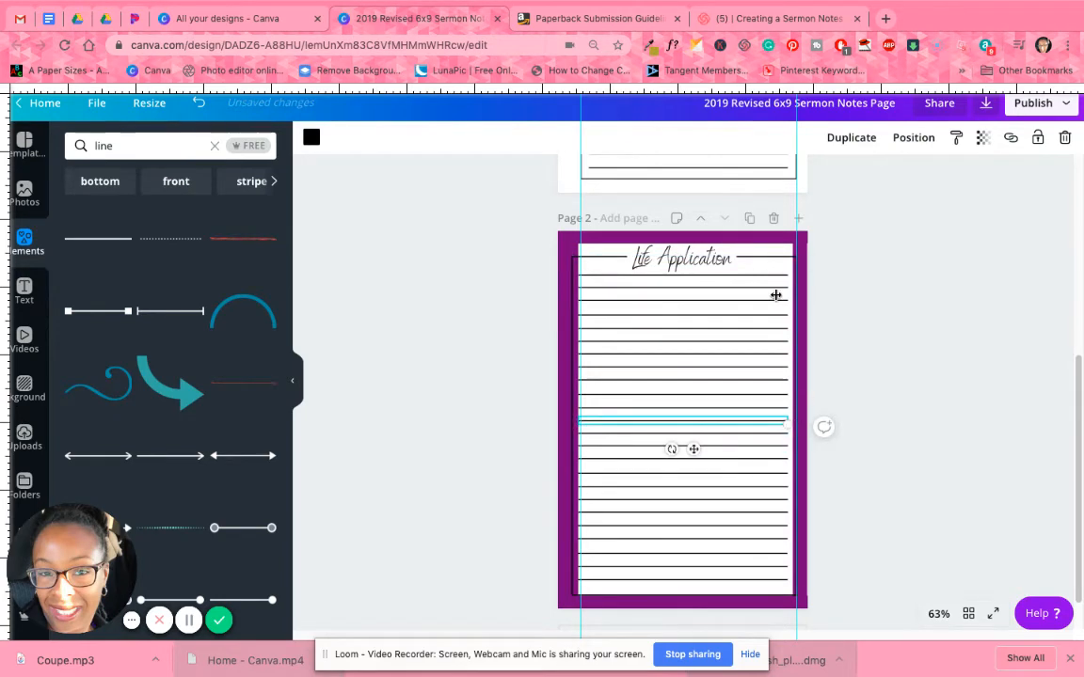
{"action": "left_click", "coordinate": [762, 256]}
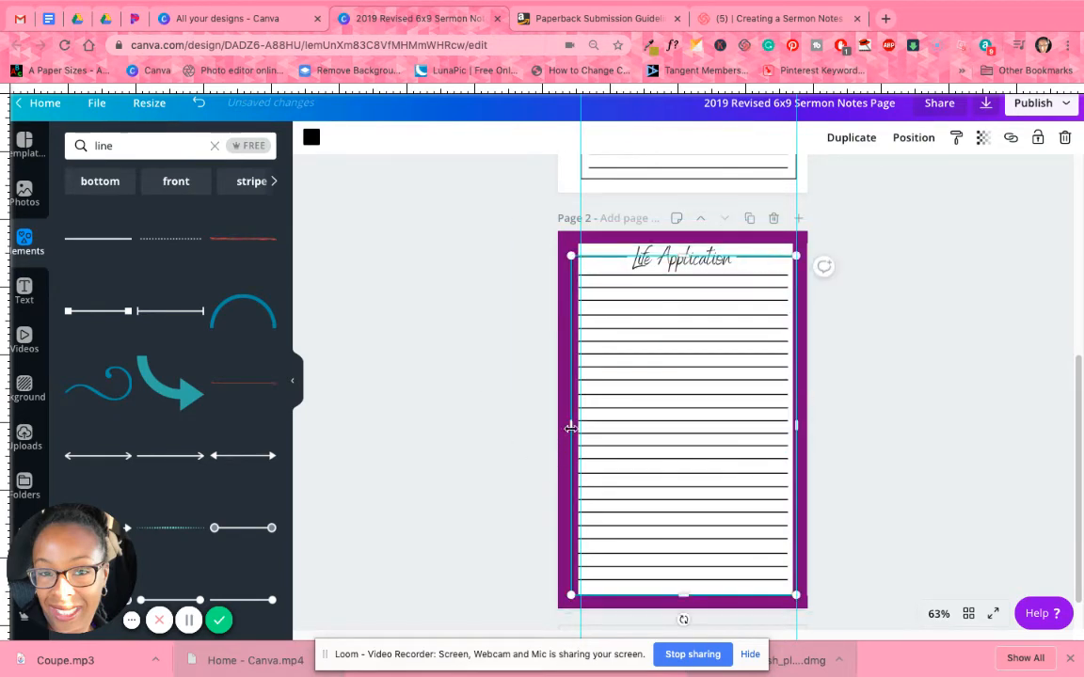
{"action": "left_click_drag", "start_coordinate": [571, 429], "coordinate": [682, 428]}
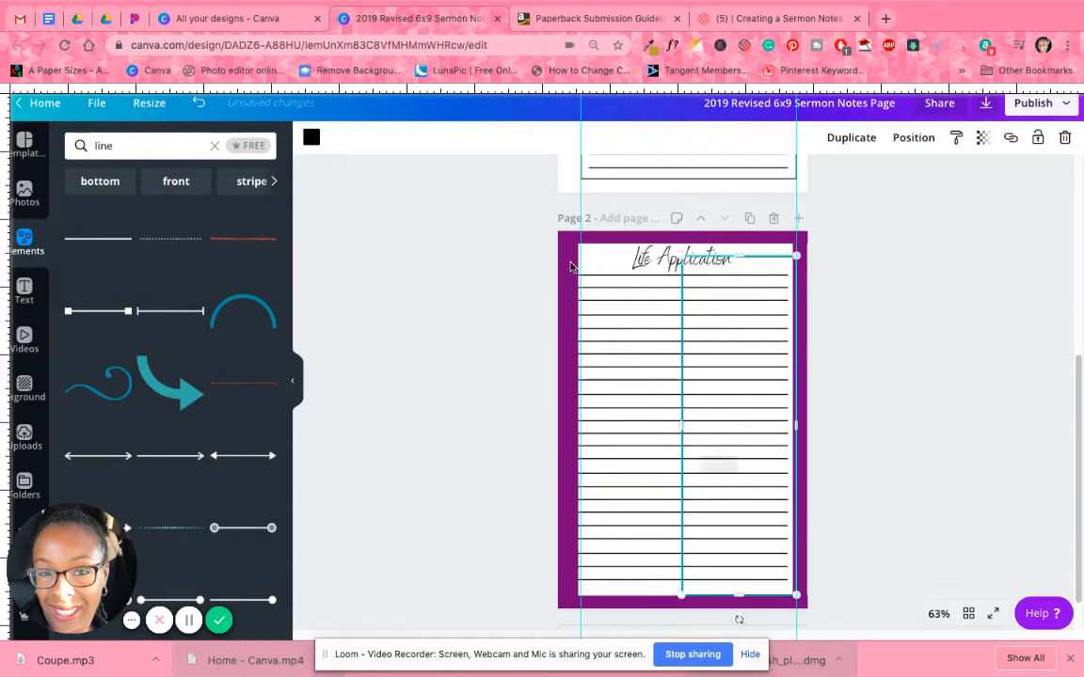
Shift the purple border group aside on page 2 and group all the ruled lines together.
{"action": "left_click_drag", "start_coordinate": [570, 268], "coordinate": [708, 266]}
{"action": "left_click_drag", "start_coordinate": [604, 287], "coordinate": [607, 597]}
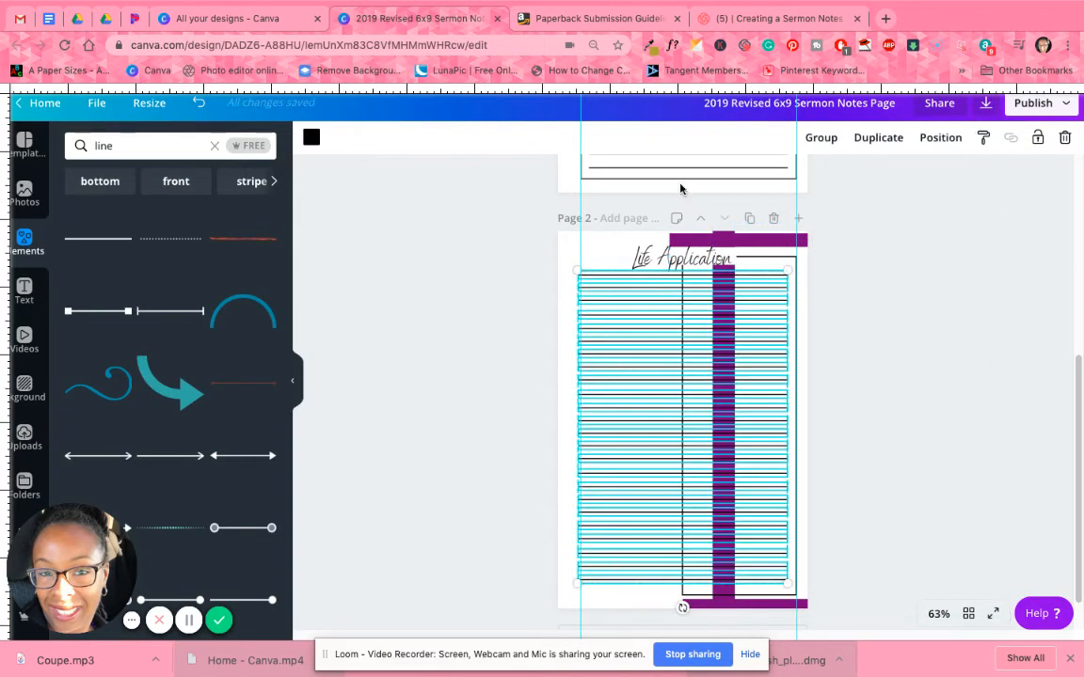
{"action": "left_click", "coordinate": [824, 138]}
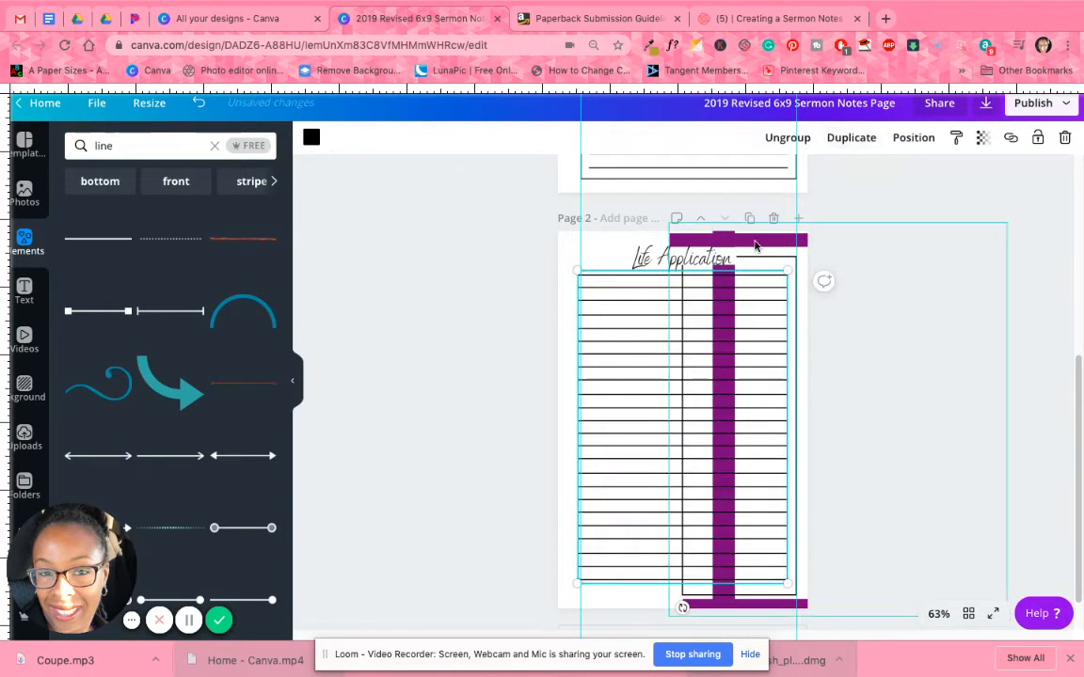
Move the purple border back over the margins of page 2 and ungroup its four bars.
{"action": "left_click_drag", "start_coordinate": [765, 240], "coordinate": [600, 239]}
{"action": "left_click", "coordinate": [835, 254]}
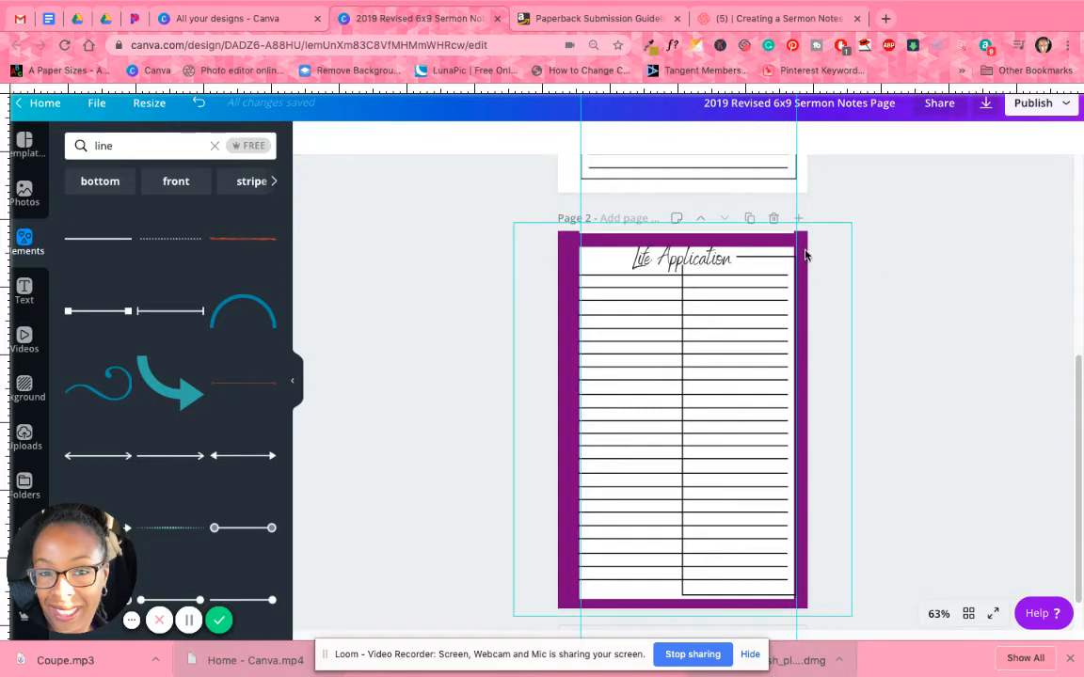
{"action": "left_click", "coordinate": [804, 249]}
{"action": "left_click_drag", "start_coordinate": [804, 246], "coordinate": [806, 250]}
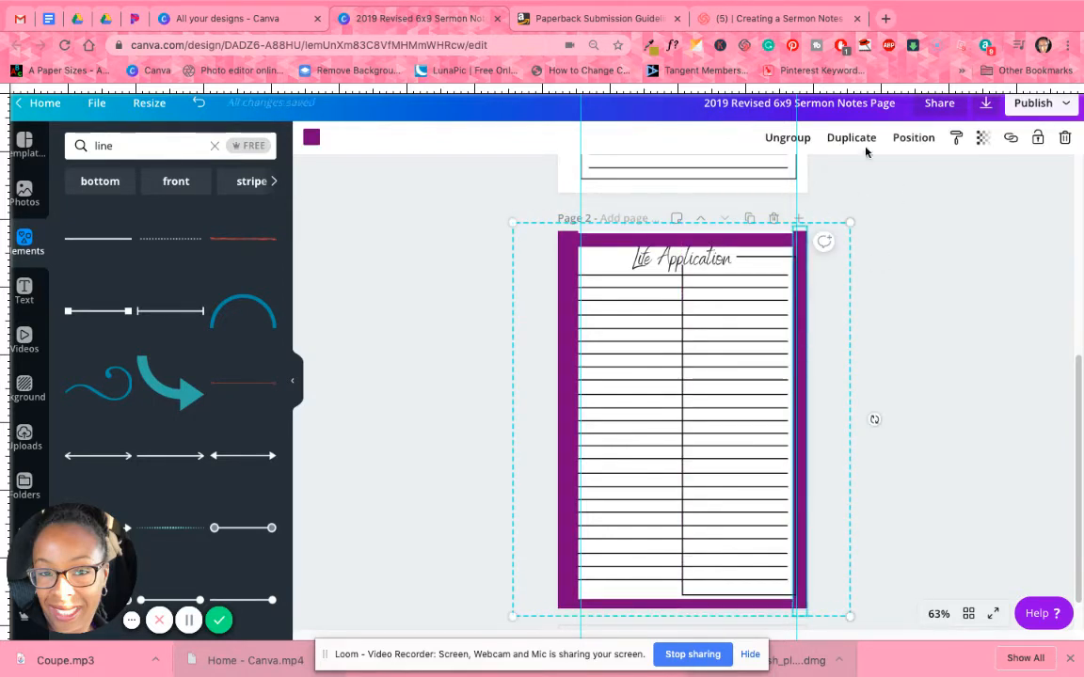
{"action": "left_click", "coordinate": [788, 137]}
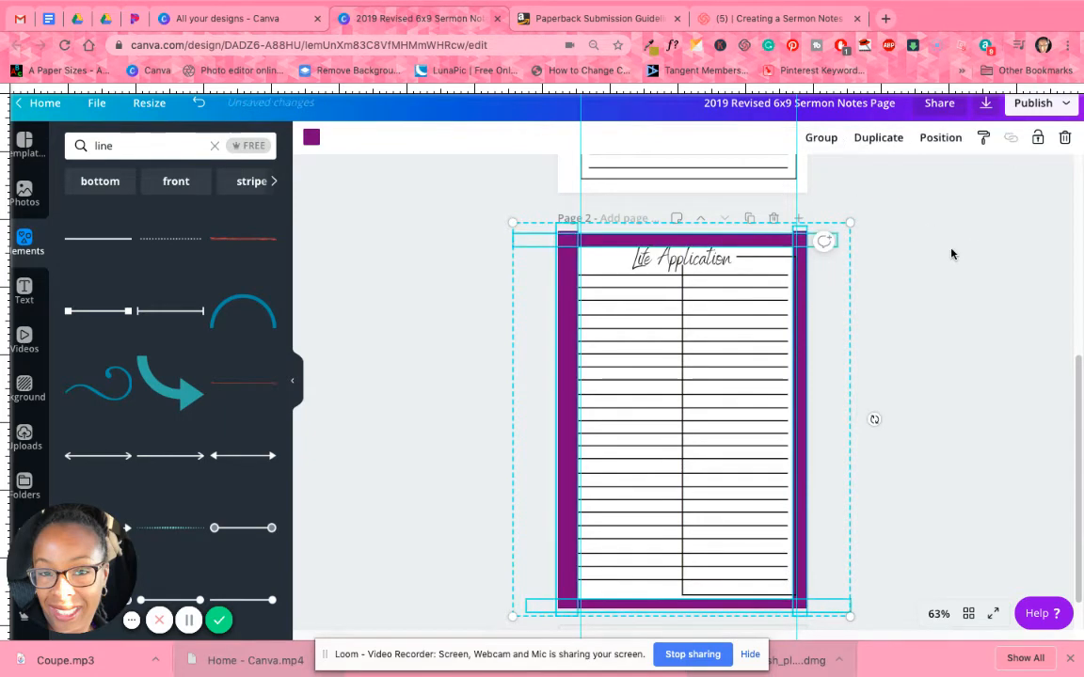
{"action": "left_click", "coordinate": [889, 260]}
Nudge the top, bottom and right purple bars individually so they sit flush with the edges of page 2.
{"action": "left_click", "coordinate": [739, 239]}
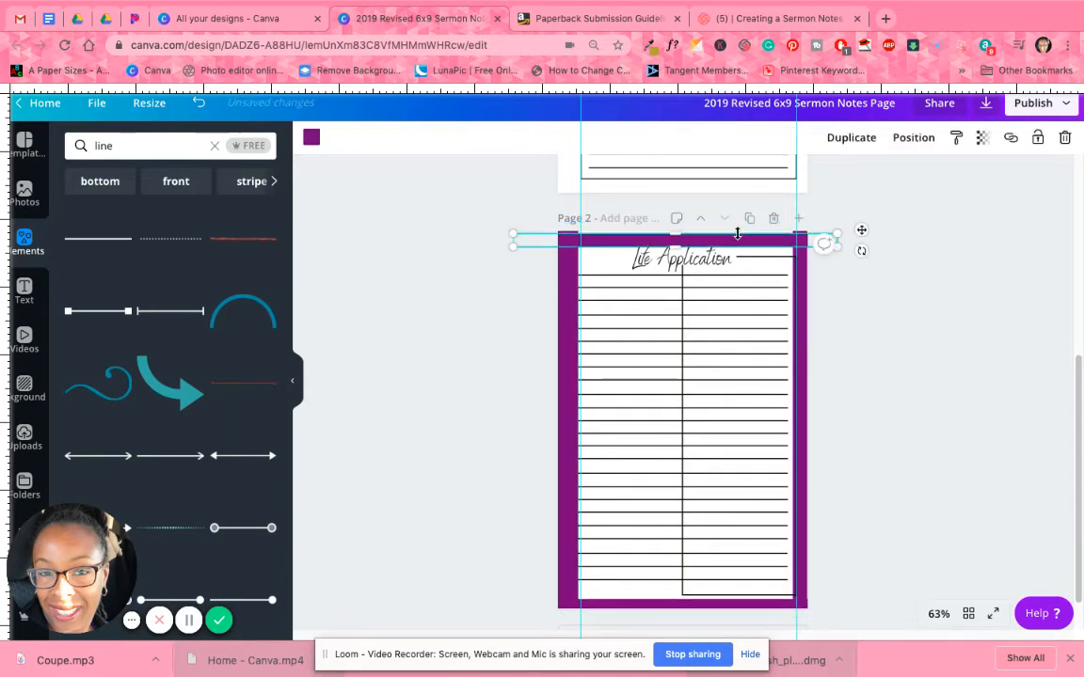
{"action": "left_click_drag", "start_coordinate": [663, 238], "coordinate": [658, 599]}
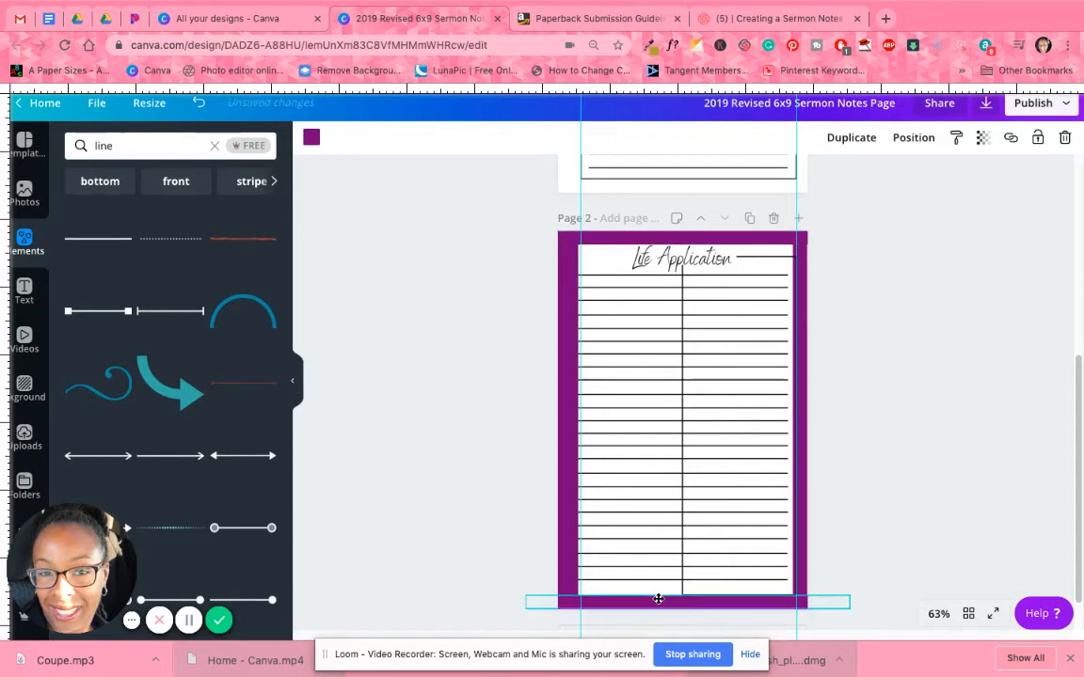
{"action": "left_click", "coordinate": [797, 471]}
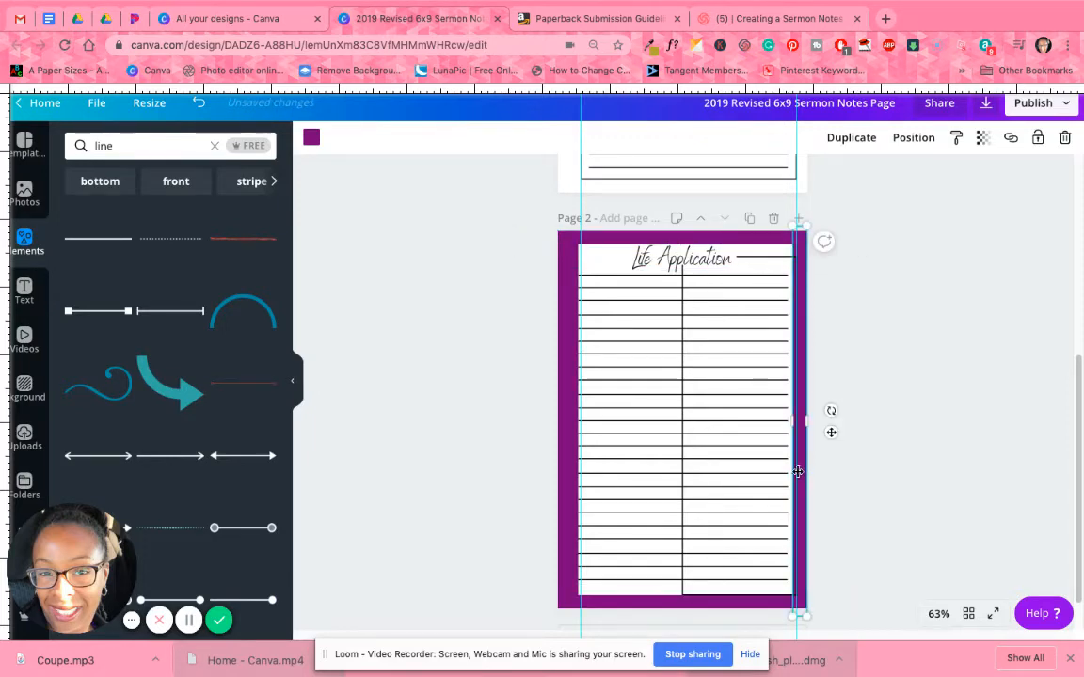
{"action": "left_click_drag", "start_coordinate": [797, 472], "coordinate": [802, 474]}
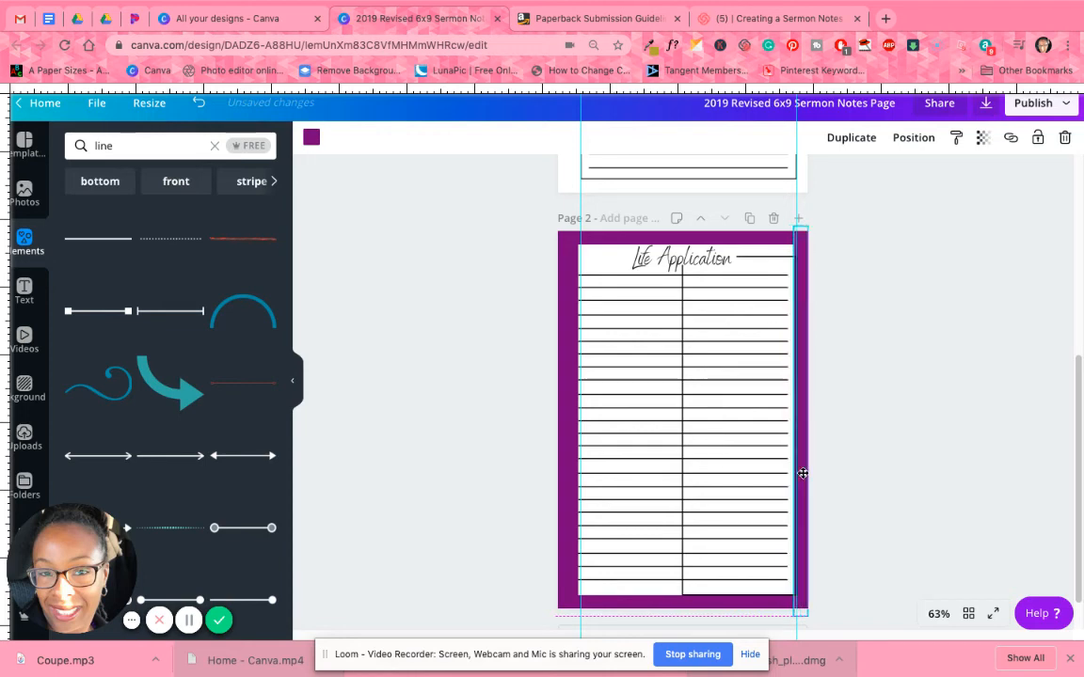
{"action": "left_click", "coordinate": [897, 410]}
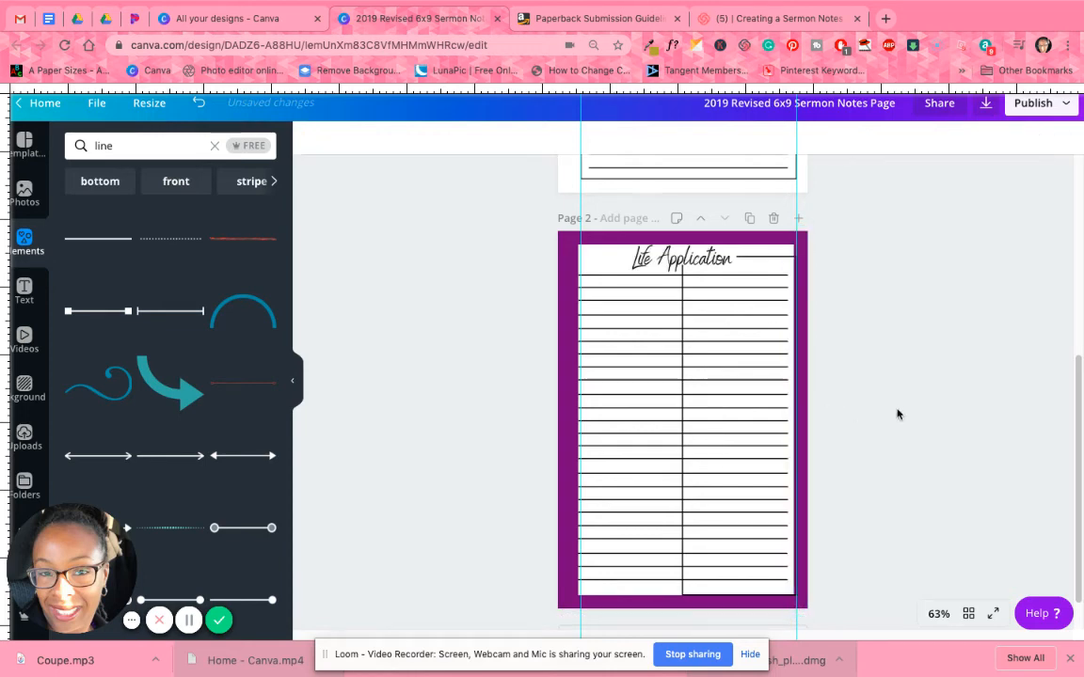
Move the grouped ruled lines within the purple border and scale them down from their lower-left corner.
{"action": "left_click", "coordinate": [628, 385]}
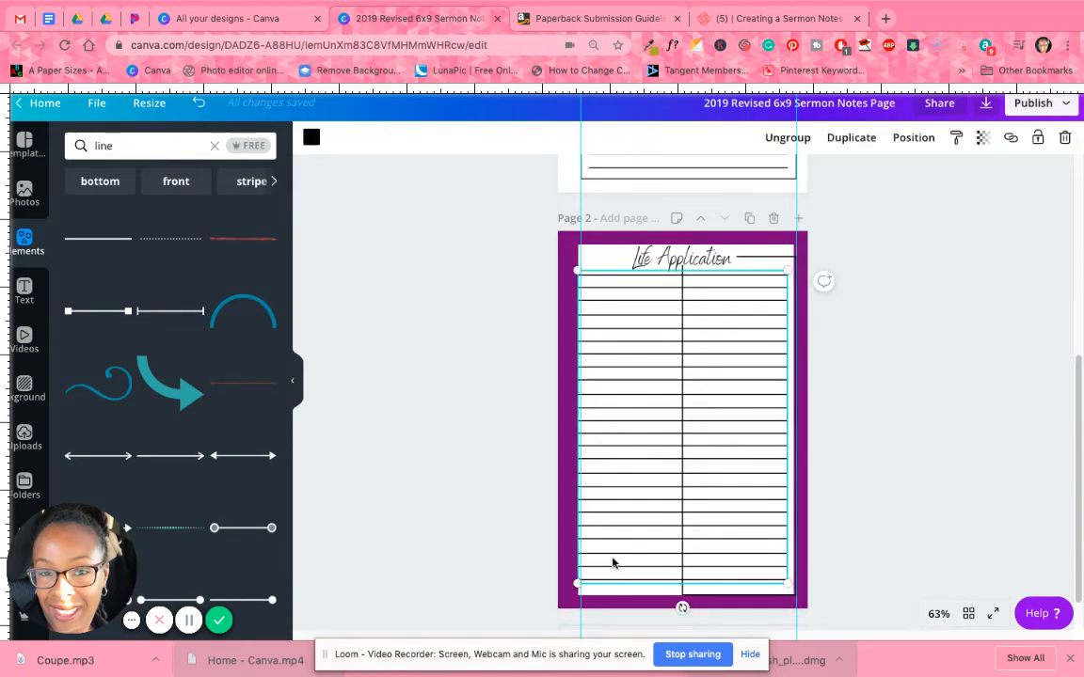
{"action": "left_click_drag", "start_coordinate": [605, 569], "coordinate": [581, 576]}
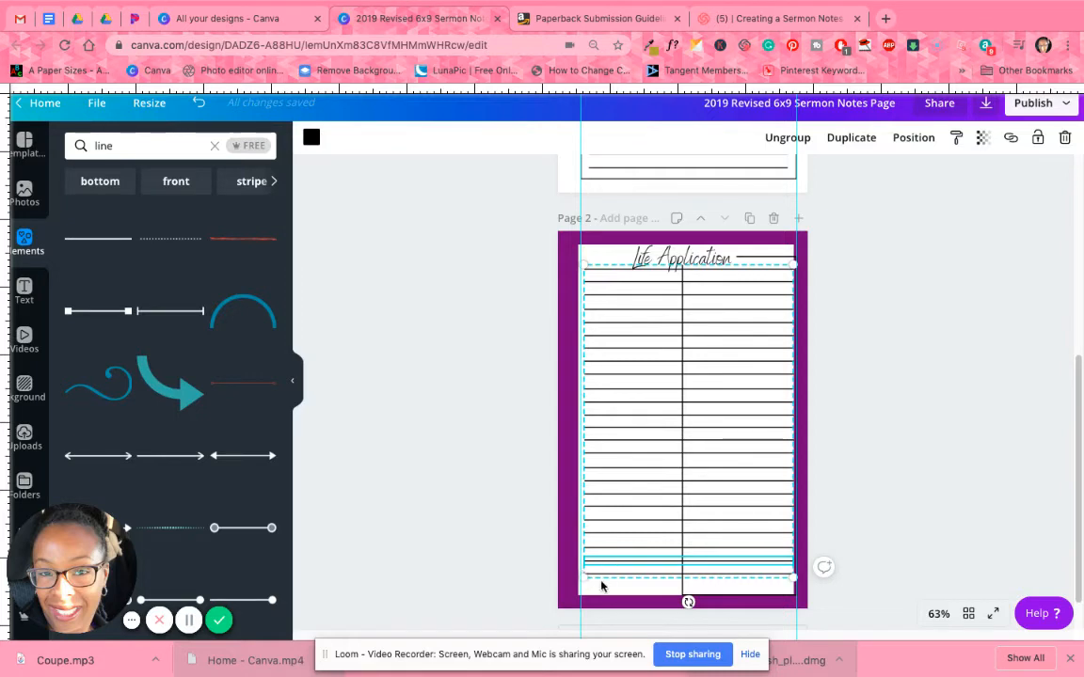
{"action": "left_click_drag", "start_coordinate": [586, 577], "coordinate": [596, 511]}
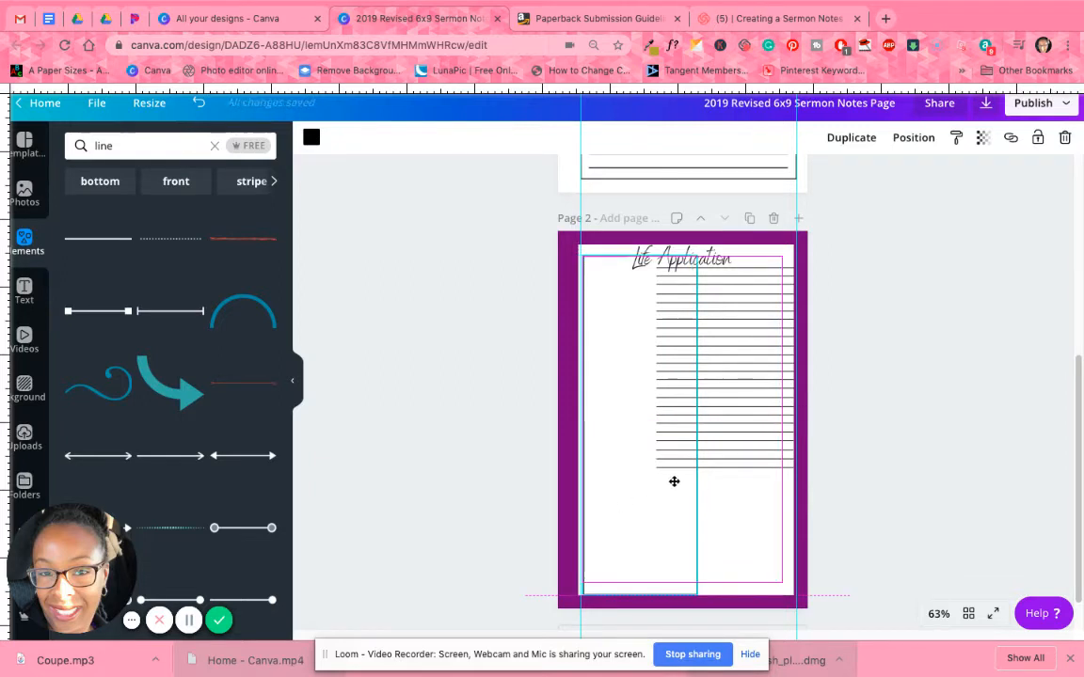
Widen the black frame to about 5.2 and move the grouped ruled lines inside it beneath the Life Application heading.
{"action": "left_click_drag", "start_coordinate": [696, 435], "coordinate": [796, 440]}
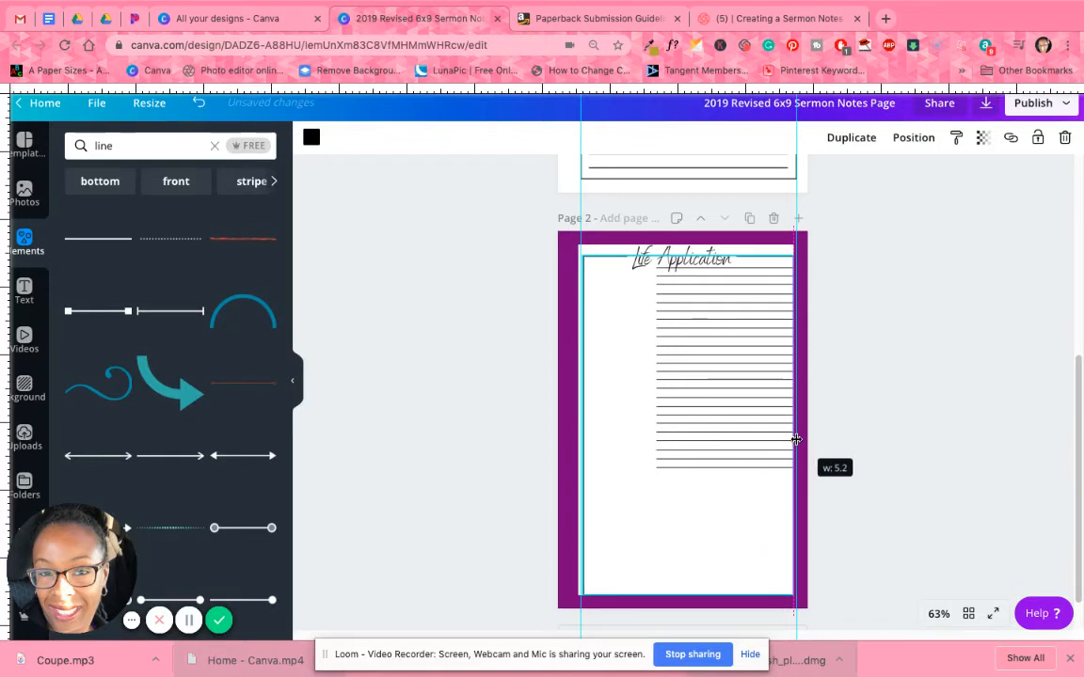
{"action": "left_click", "coordinate": [726, 428]}
{"action": "left_click_drag", "start_coordinate": [702, 437], "coordinate": [674, 440]}
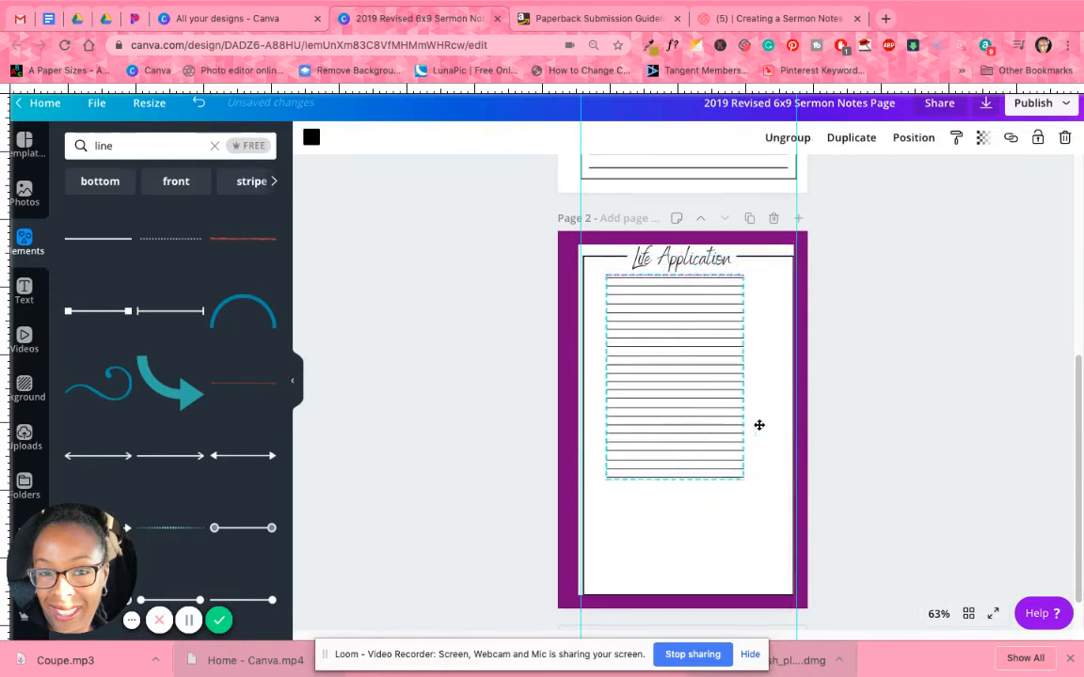
Fine-tune the right edge of the black frame against the purple bar, keeping the width at about 5.2.
{"action": "left_click", "coordinate": [765, 484]}
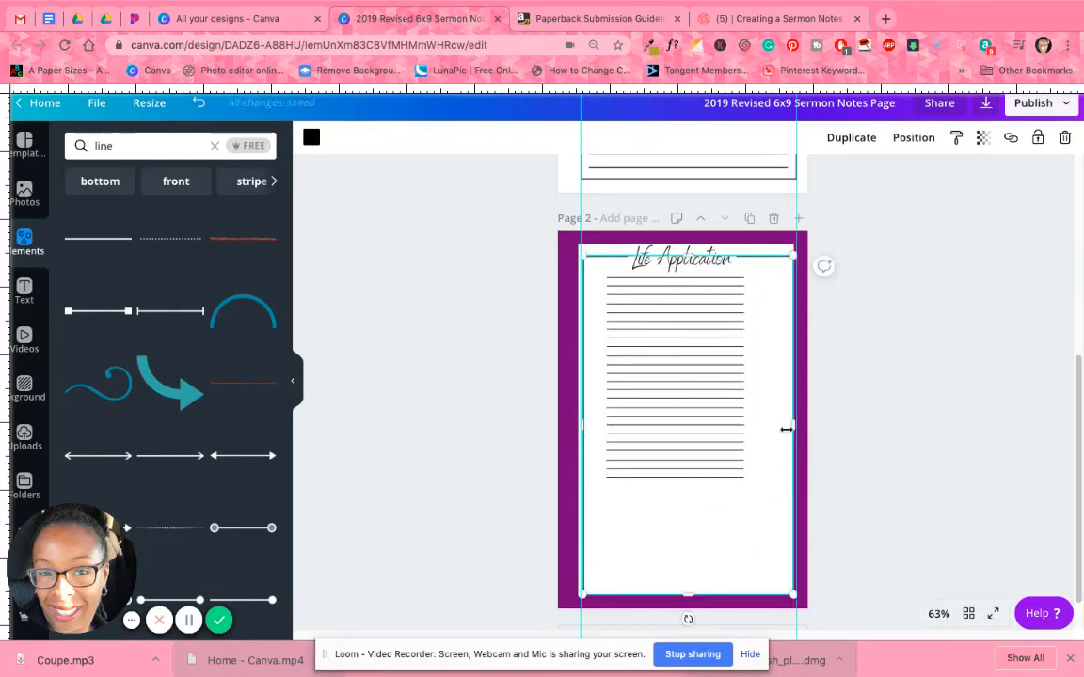
{"action": "left_click_drag", "start_coordinate": [790, 429], "coordinate": [788, 430]}
{"action": "left_click", "coordinate": [863, 386]}
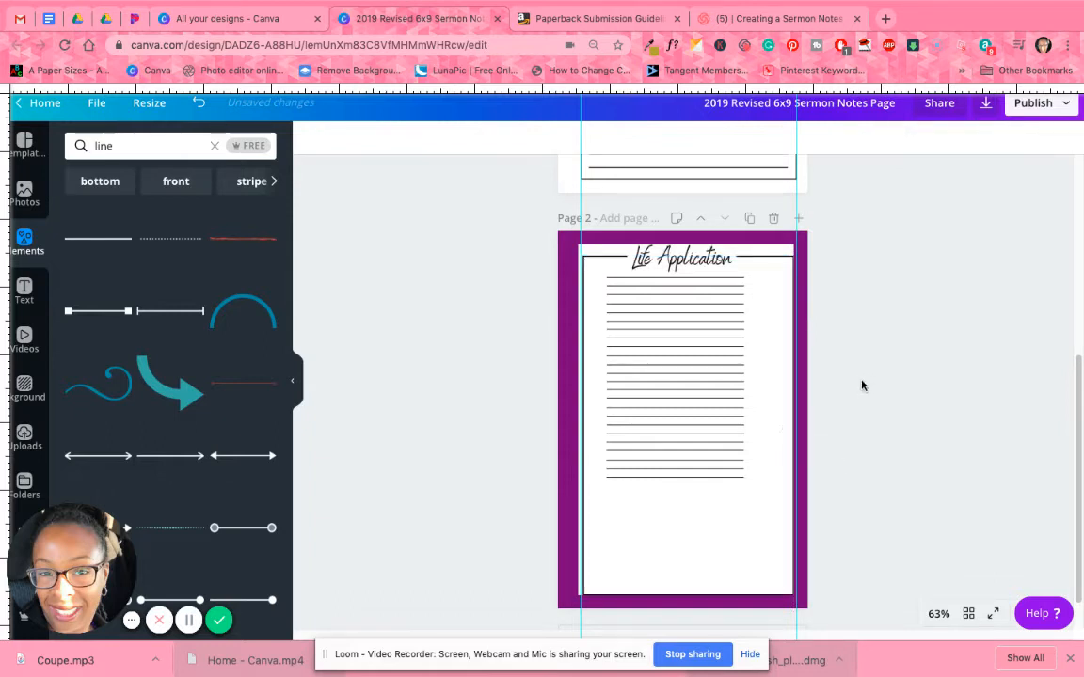
{"action": "scroll", "coordinate": [861, 383], "scroll_direction": "up", "scroll_amount": 1}
{"action": "left_click", "coordinate": [749, 436]}
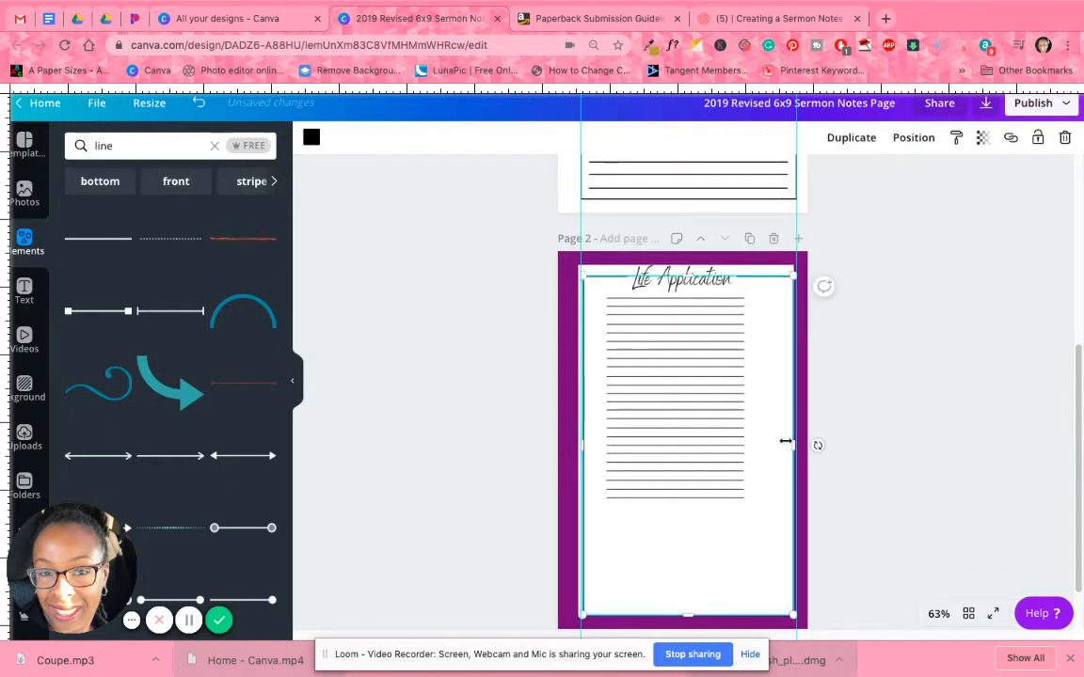
{"action": "left_click_drag", "start_coordinate": [791, 441], "coordinate": [790, 440]}
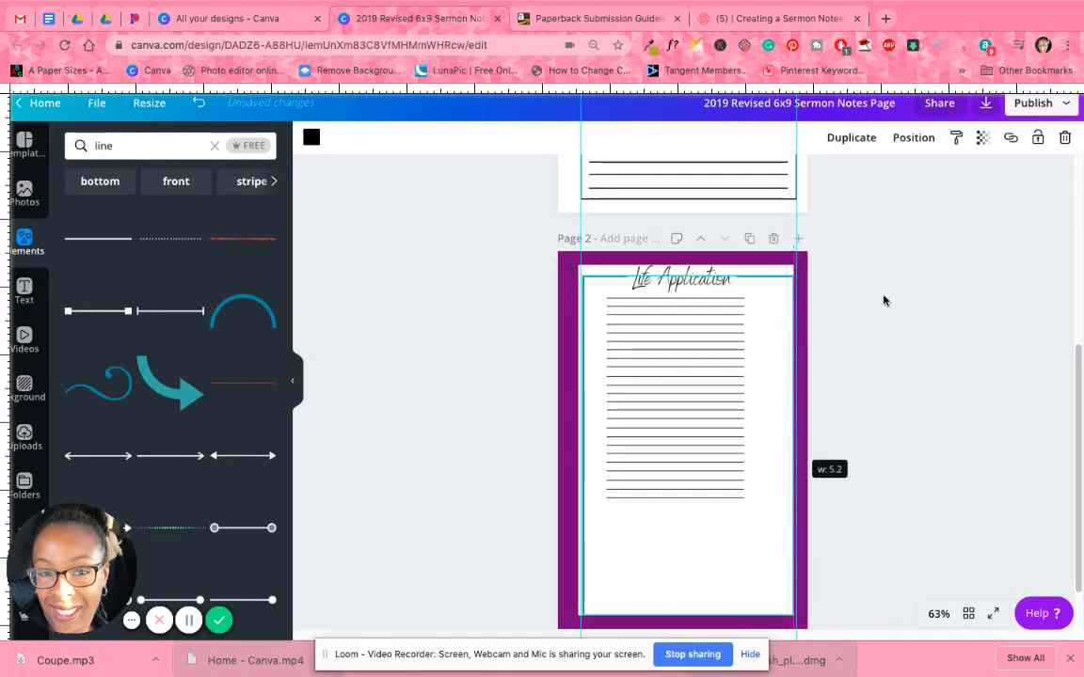
Hide the rulers and guides and readjust the right edge of the black frame on page 2.
{"action": "left_click", "coordinate": [822, 194]}
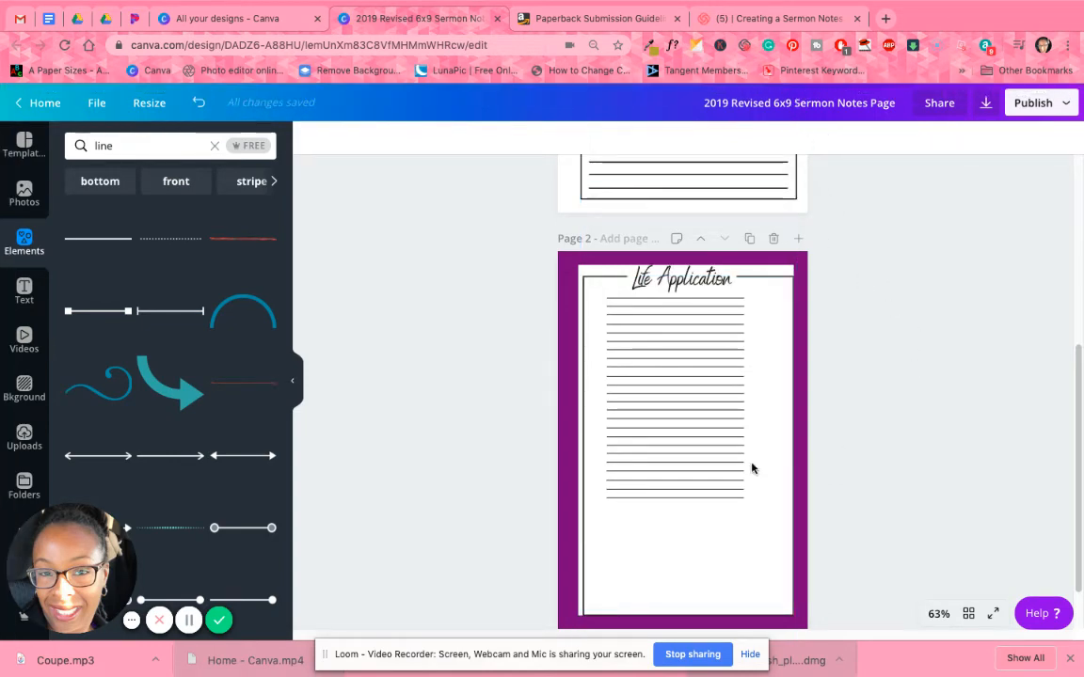
{"action": "left_click", "coordinate": [777, 464]}
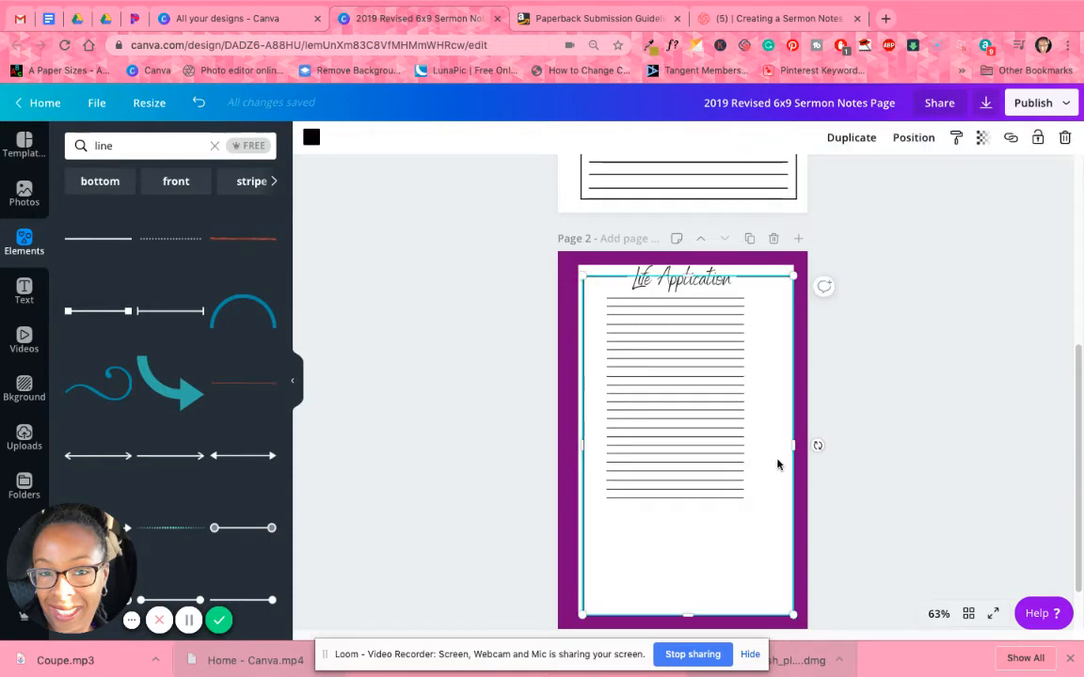
{"action": "left_click_drag", "start_coordinate": [794, 445], "coordinate": [798, 448]}
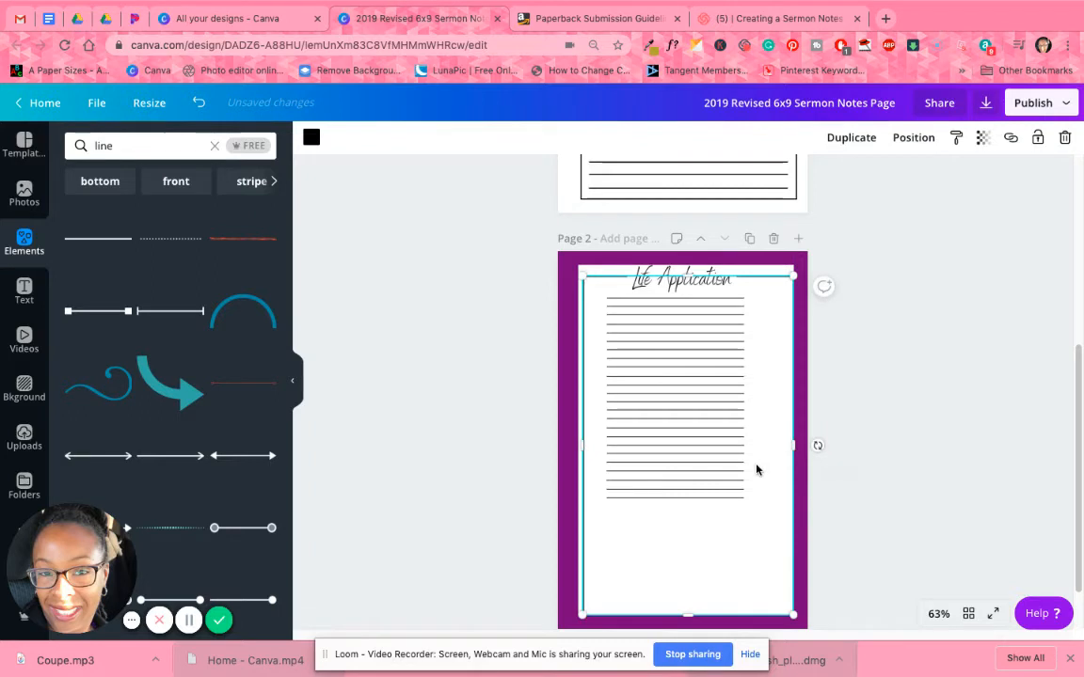
{"action": "left_click", "coordinate": [921, 478]}
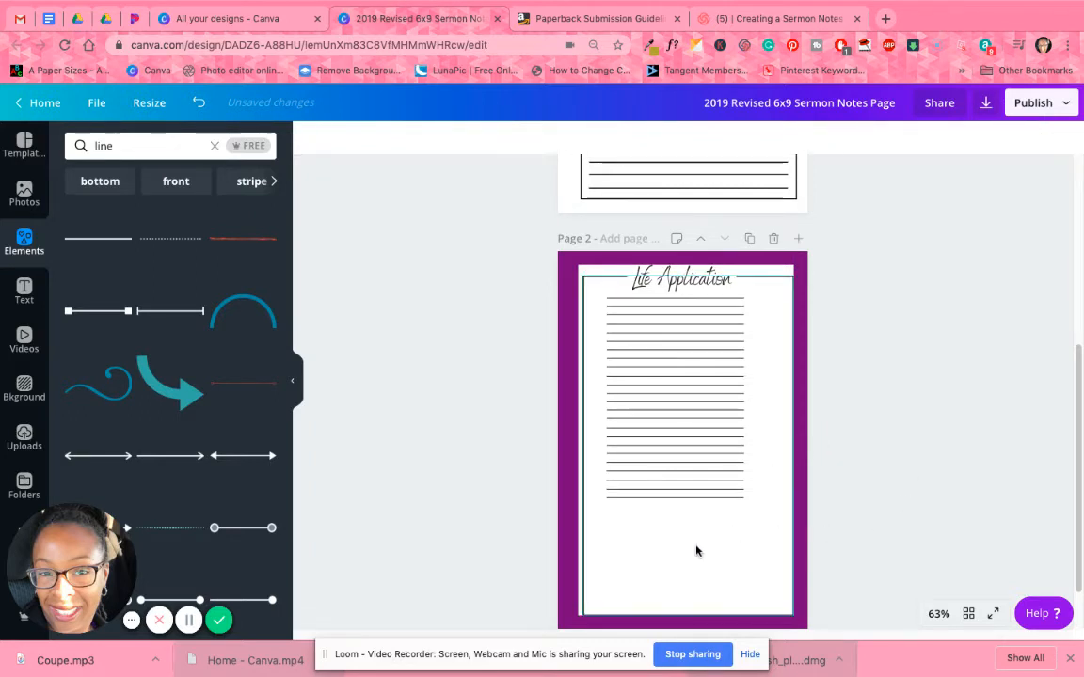
Nudge the left purple bar toward the left edge of the black frame and reselect the frame.
{"action": "left_click", "coordinate": [600, 443]}
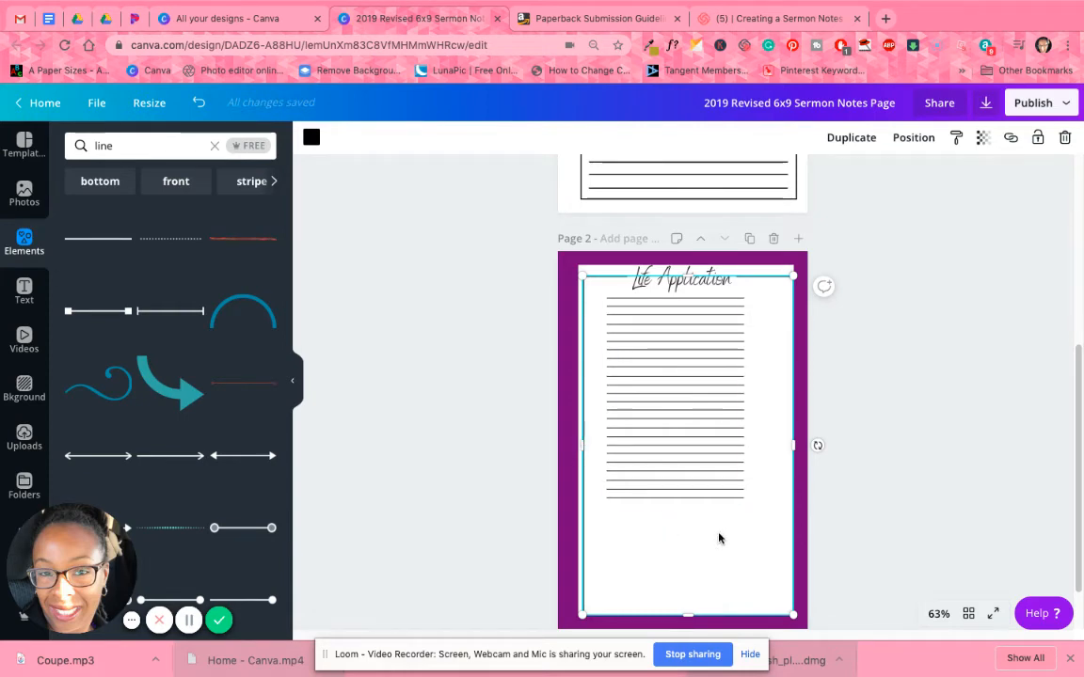
{"action": "left_click", "coordinate": [760, 260]}
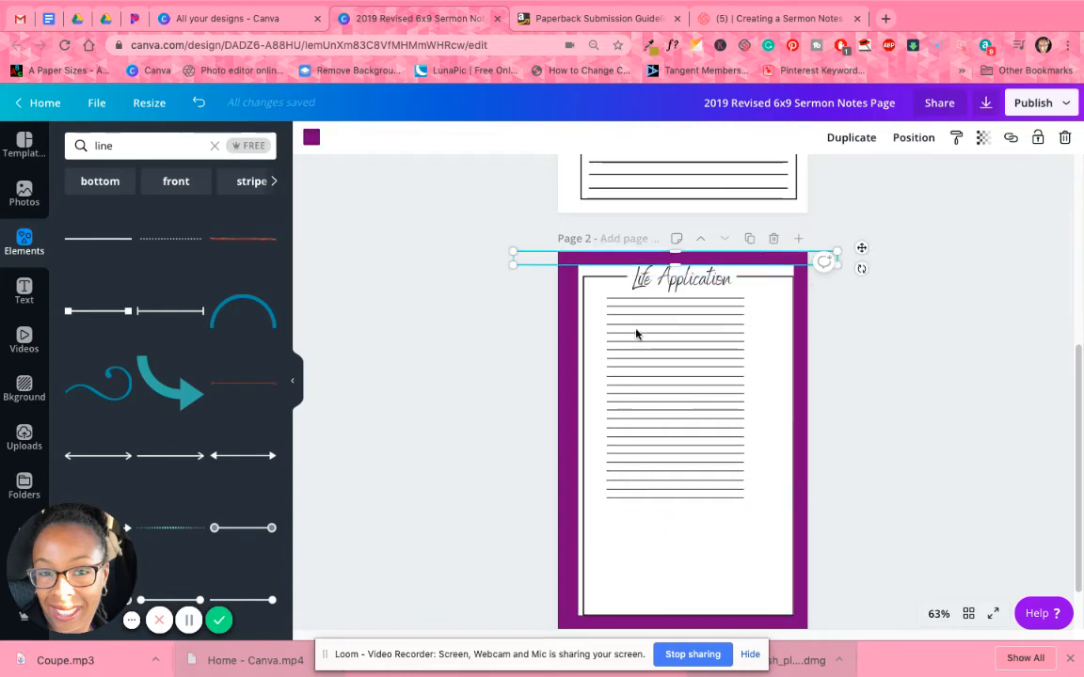
{"action": "left_click", "coordinate": [567, 378]}
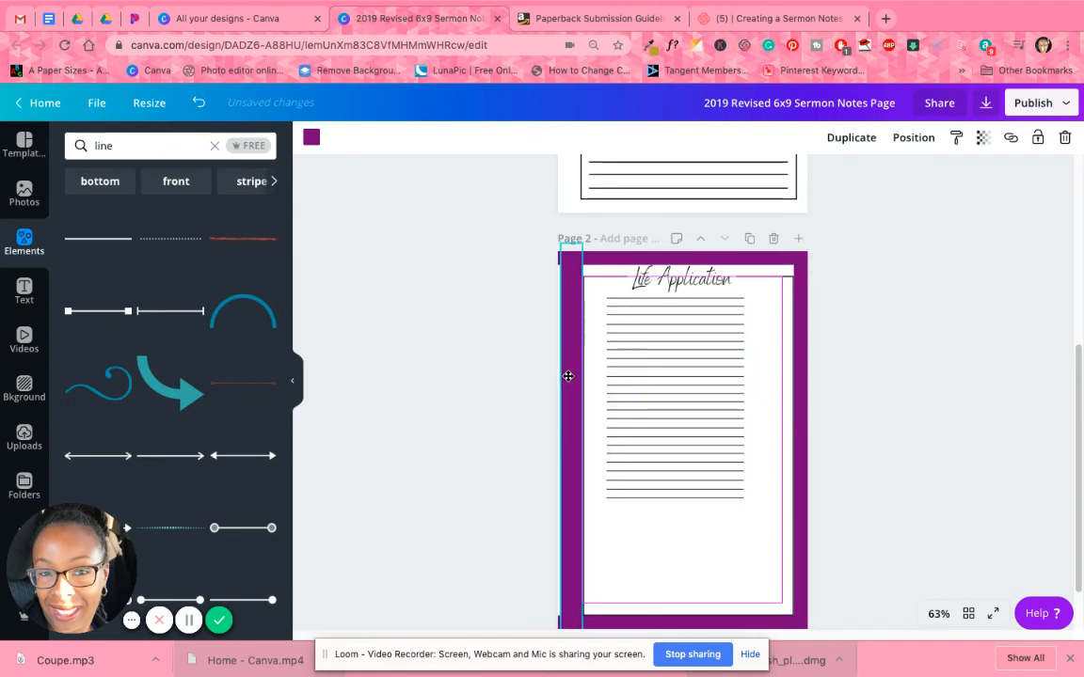
{"action": "left_click", "coordinate": [686, 562]}
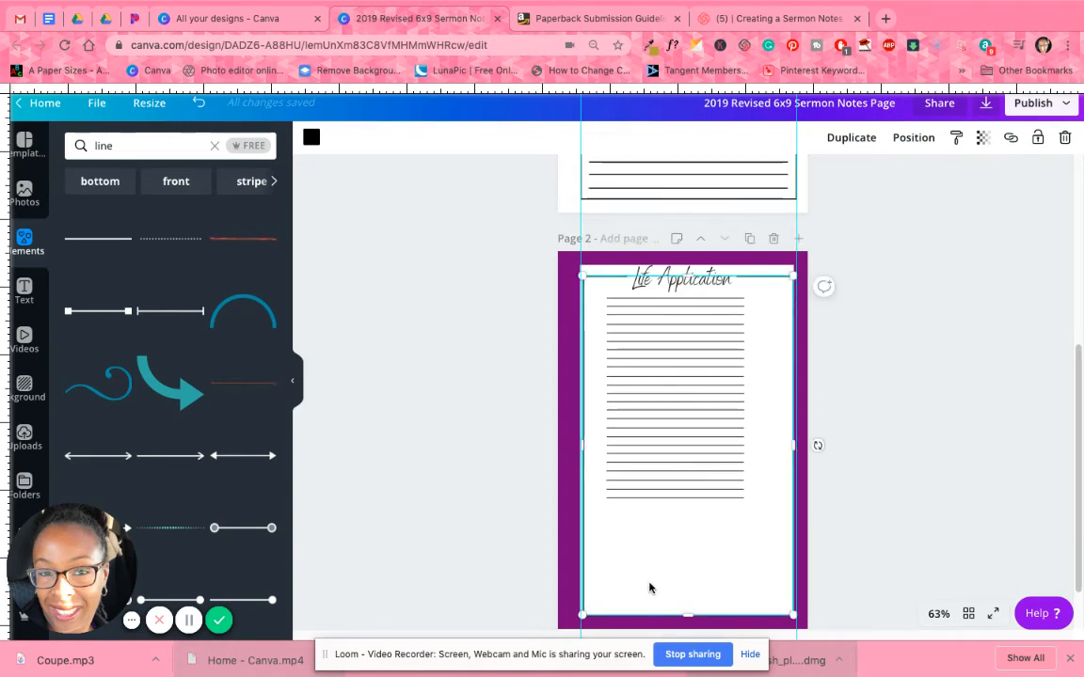
Stretch the lower-right corner of page 2's black frame slightly outward to the right vertical guide.
{"action": "scroll", "coordinate": [656, 583], "scroll_direction": "up", "scroll_amount": 2}
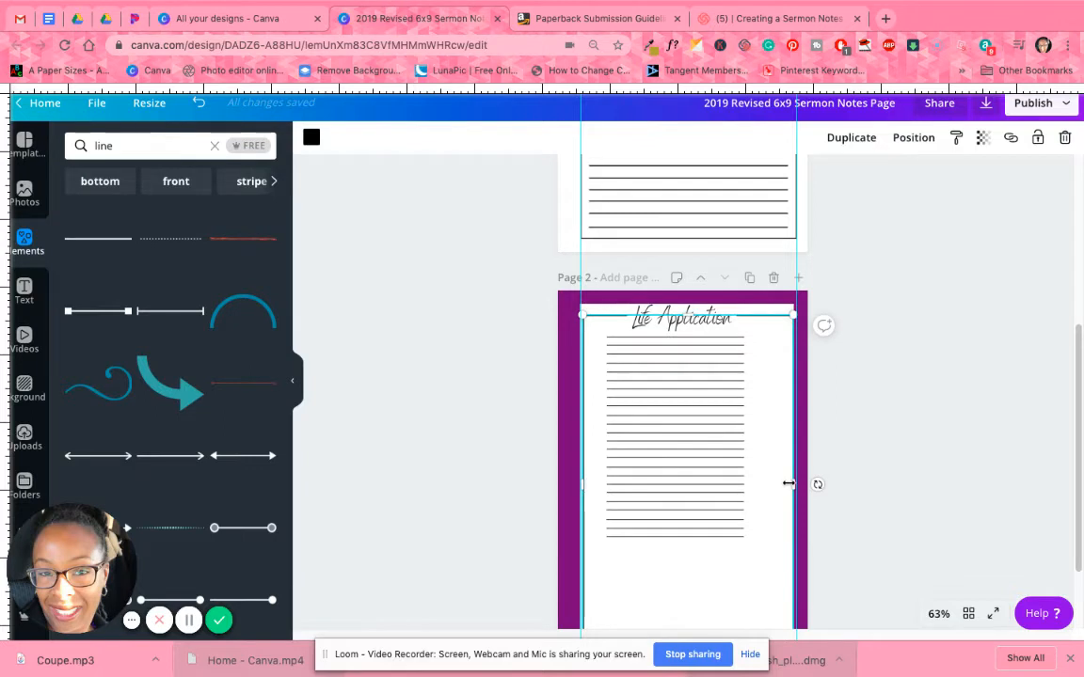
{"action": "left_click_drag", "start_coordinate": [786, 481], "coordinate": [762, 455]}
{"action": "scroll", "coordinate": [758, 454], "scroll_direction": "down", "scroll_amount": 2}
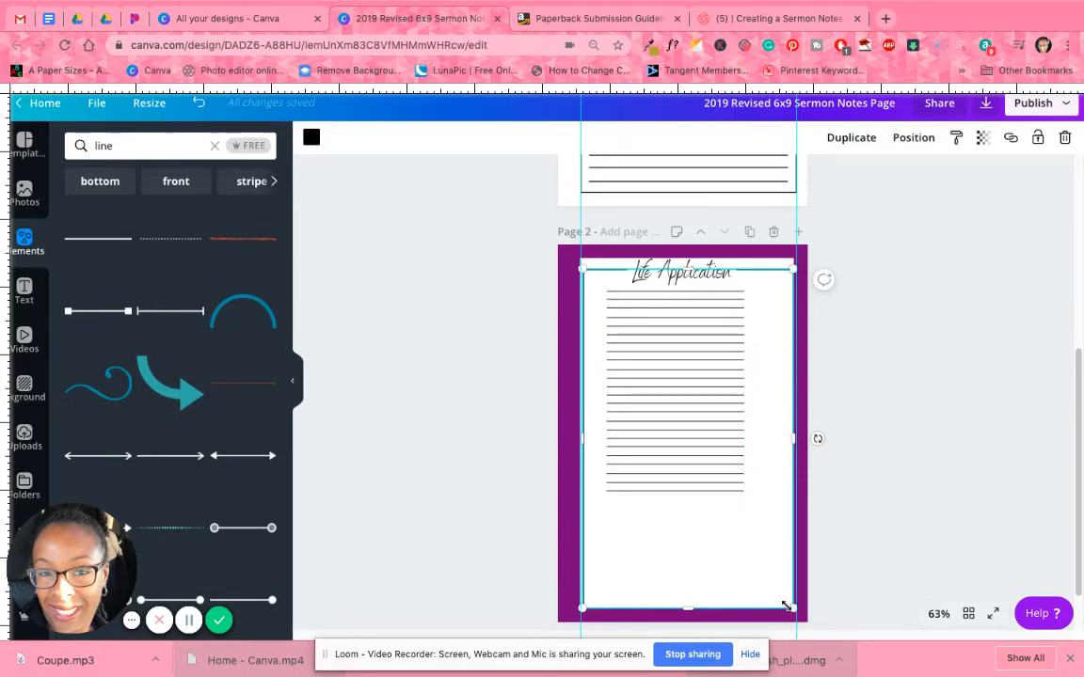
{"action": "left_click_drag", "start_coordinate": [788, 607], "coordinate": [793, 610]}
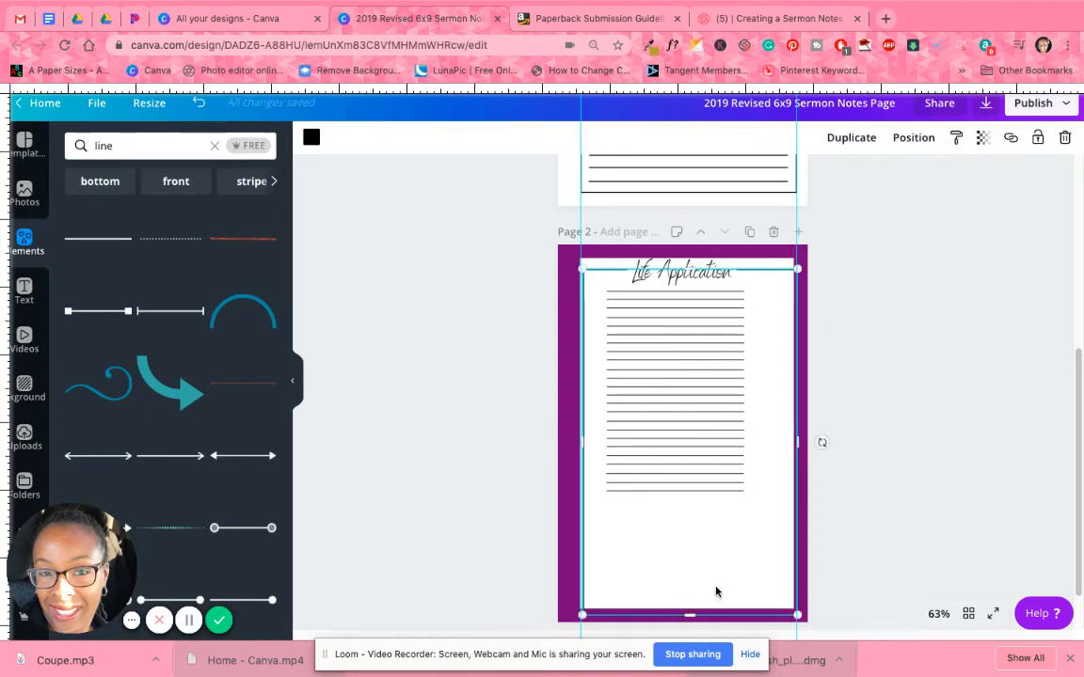
{"action": "left_click", "coordinate": [837, 529]}
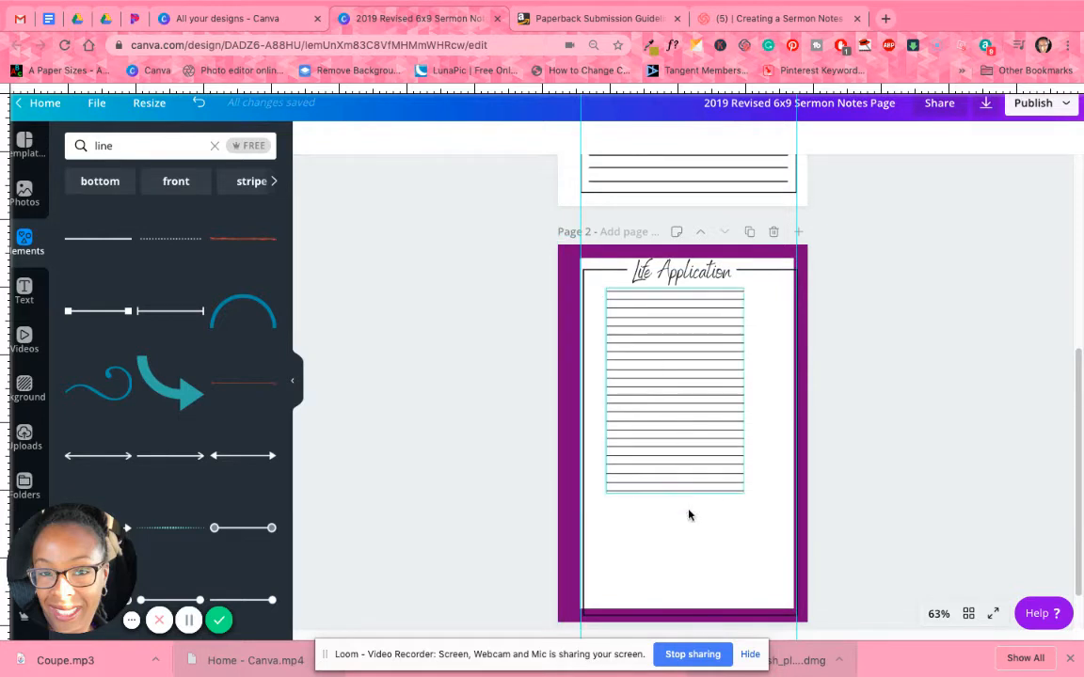
Raise the black frame's top edge slightly and realign its left edge just inside the left purple bar.
{"action": "left_click", "coordinate": [579, 270]}
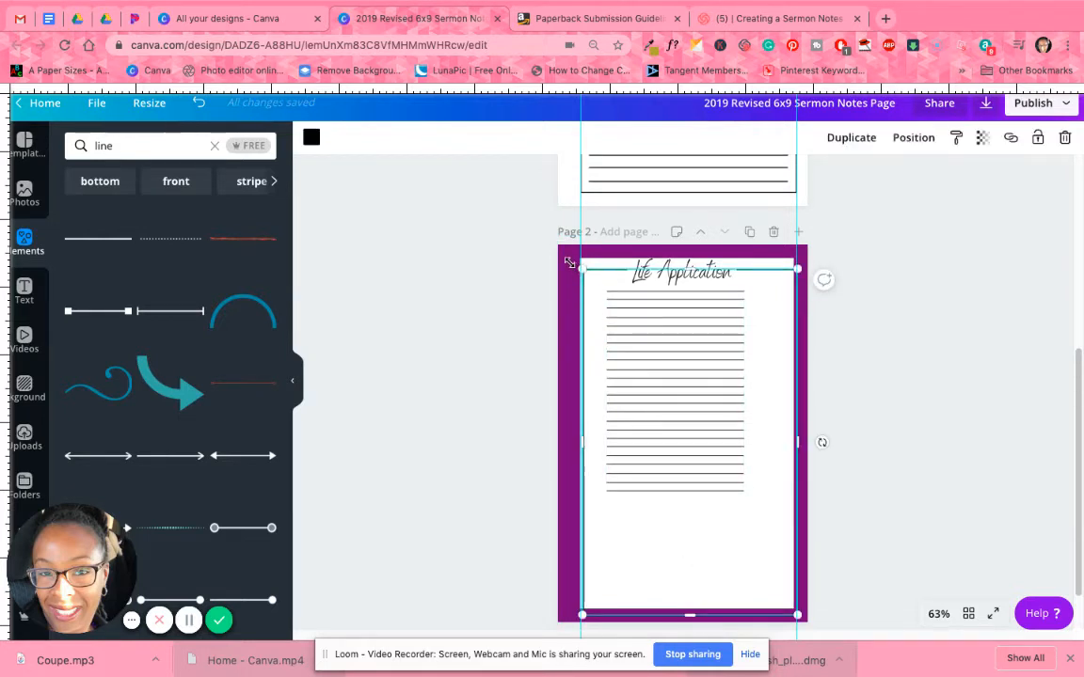
{"action": "left_click_drag", "start_coordinate": [569, 262], "coordinate": [567, 262]}
{"action": "left_click_drag", "start_coordinate": [585, 268], "coordinate": [588, 267]}
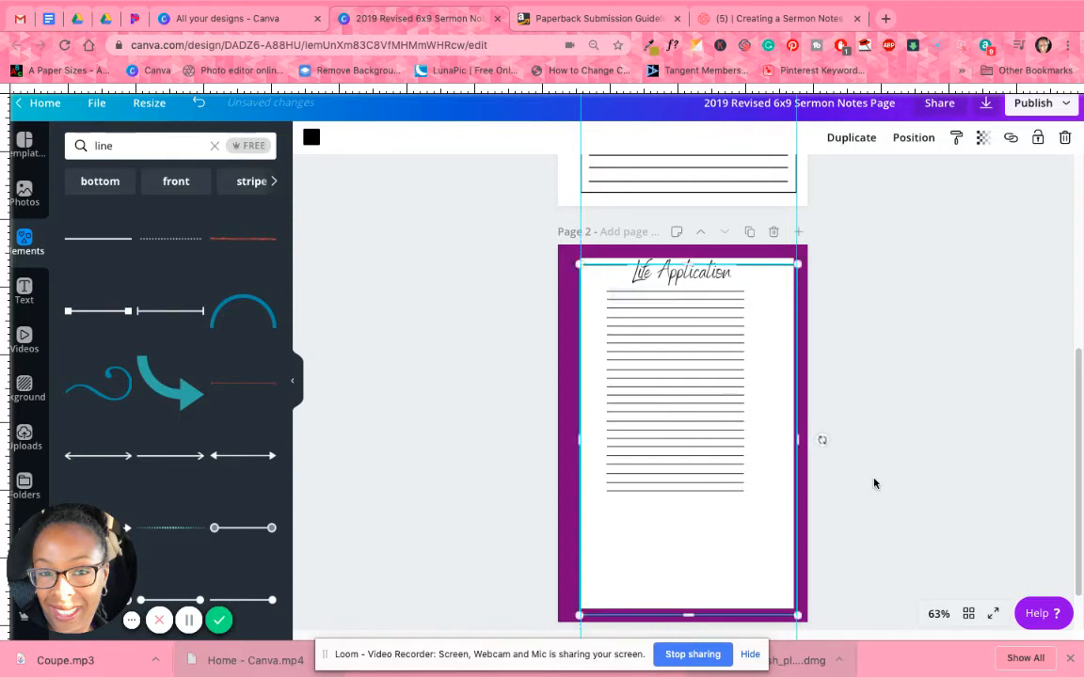
{"action": "left_click", "coordinate": [875, 482]}
{"action": "left_click", "coordinate": [599, 290]}
{"action": "left_click_drag", "start_coordinate": [572, 435], "coordinate": [573, 435]}
{"action": "left_click", "coordinate": [878, 504]}
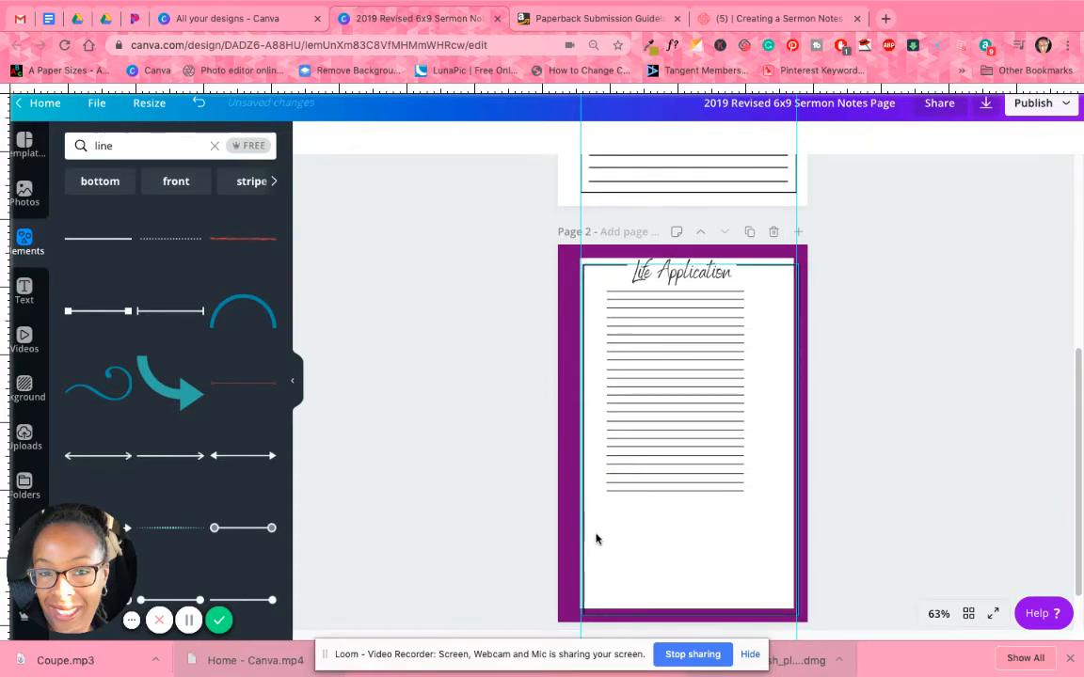
Raise the black frame's bottom edge to the upper edge of the bottom purple bar.
{"action": "left_click", "coordinate": [690, 612]}
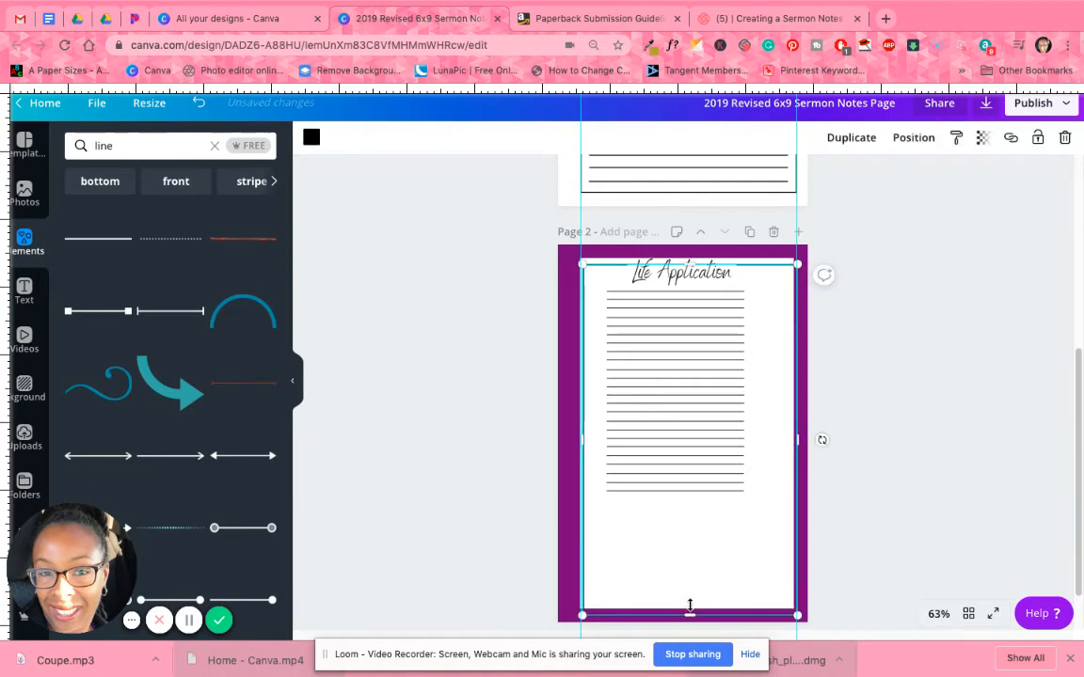
{"action": "left_click_drag", "start_coordinate": [689, 603], "coordinate": [689, 607]}
{"action": "left_click", "coordinate": [897, 519]}
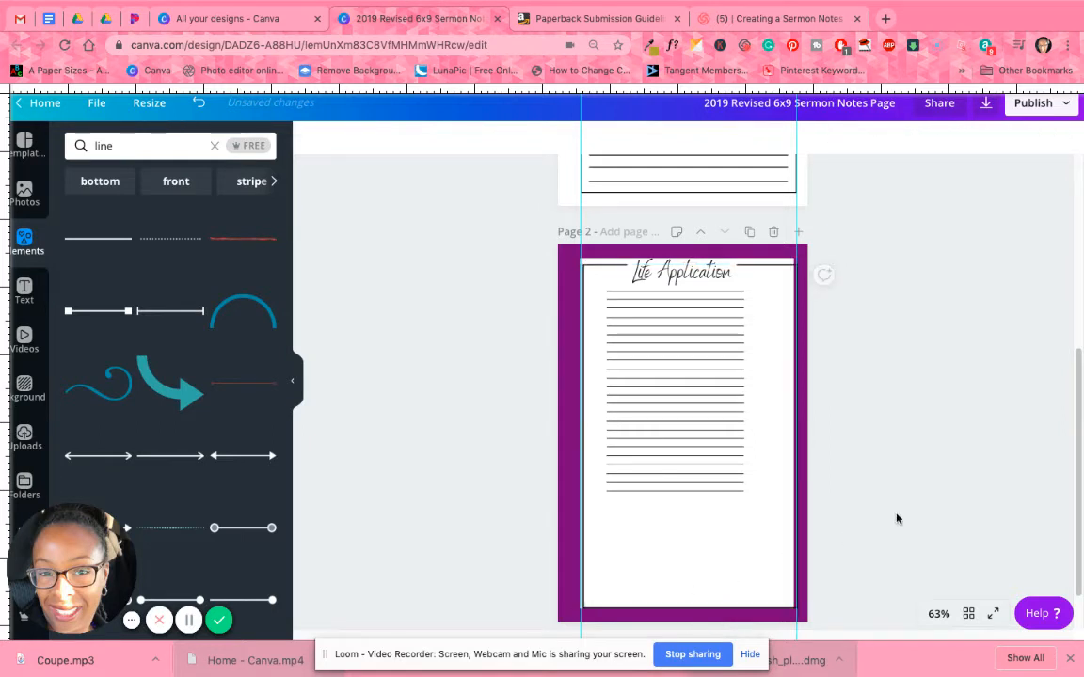
Delete the four purple margin bars around page 2.
{"action": "left_click", "coordinate": [562, 458]}
{"action": "key", "text": "Delete"}
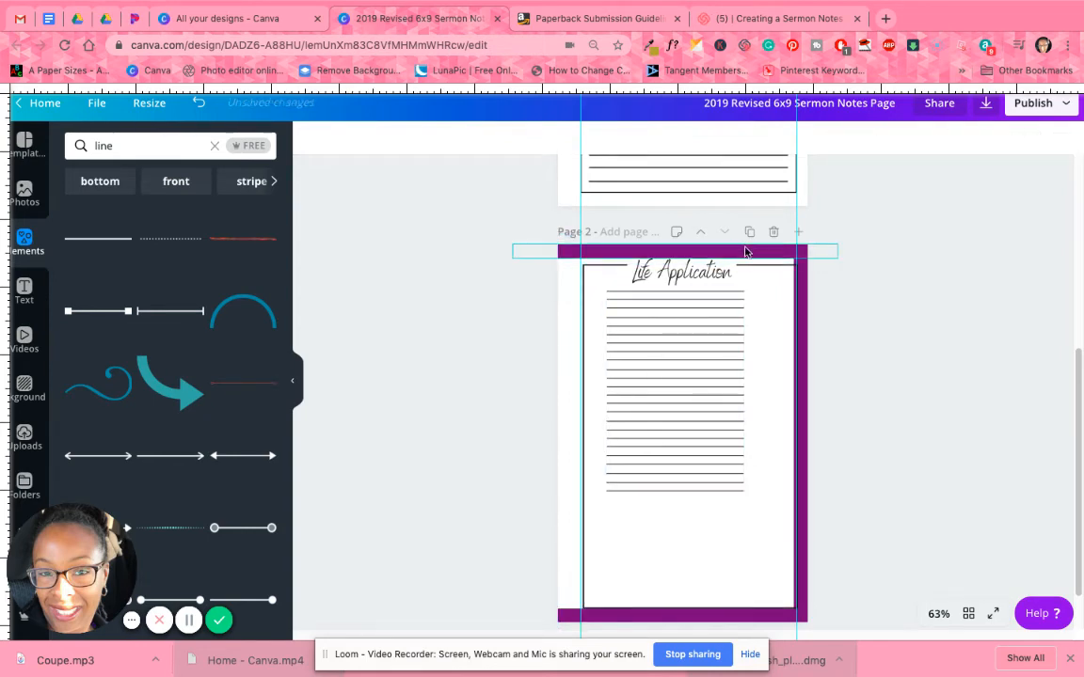
{"action": "left_click", "coordinate": [707, 250]}
{"action": "key", "text": "Delete"}
{"action": "left_click", "coordinate": [801, 370]}
{"action": "key", "text": "Delete"}
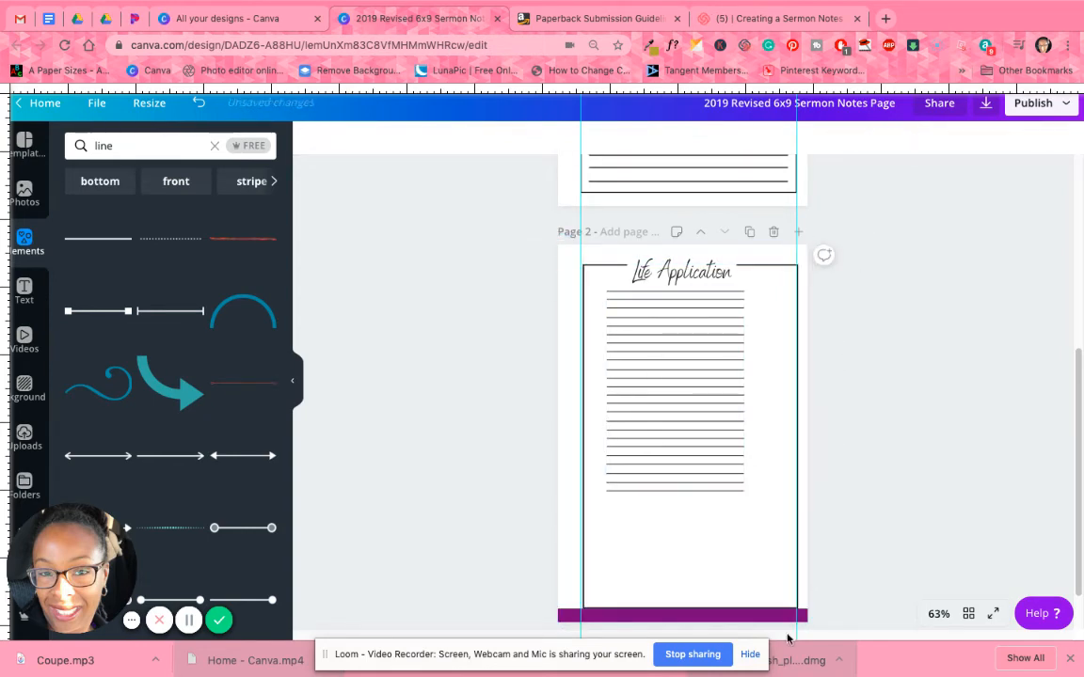
{"action": "left_click", "coordinate": [741, 615]}
{"action": "key", "text": "Delete"}
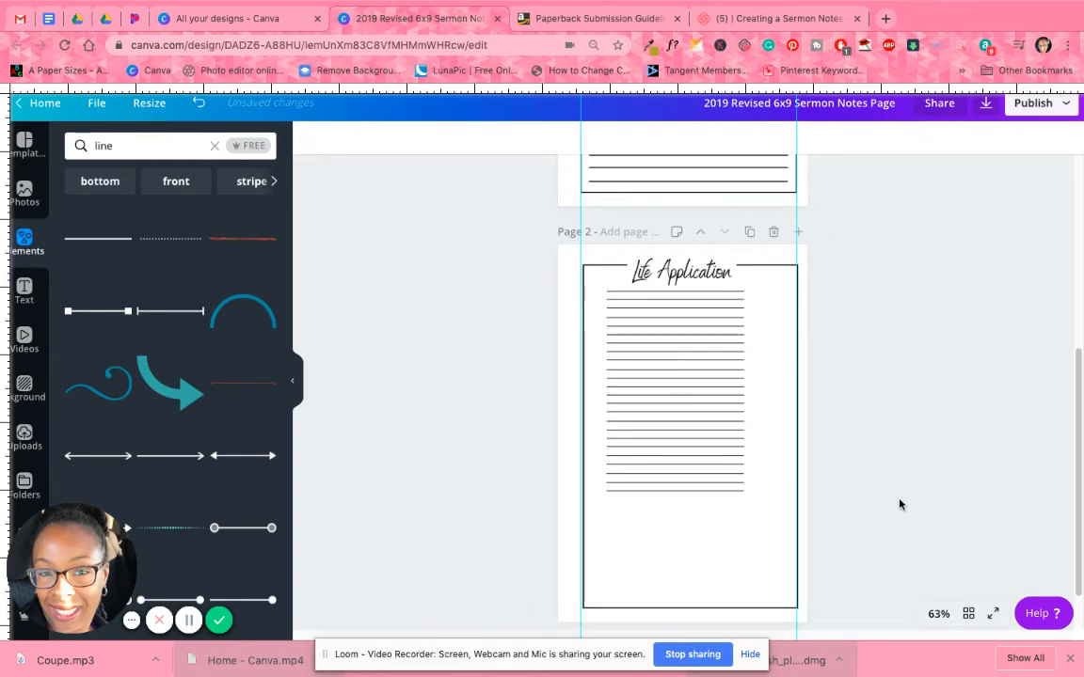
Extend the frame's upper-left corner to the left guide and lower its top edge to a height of about 8.3.
{"action": "left_click", "coordinate": [631, 602]}
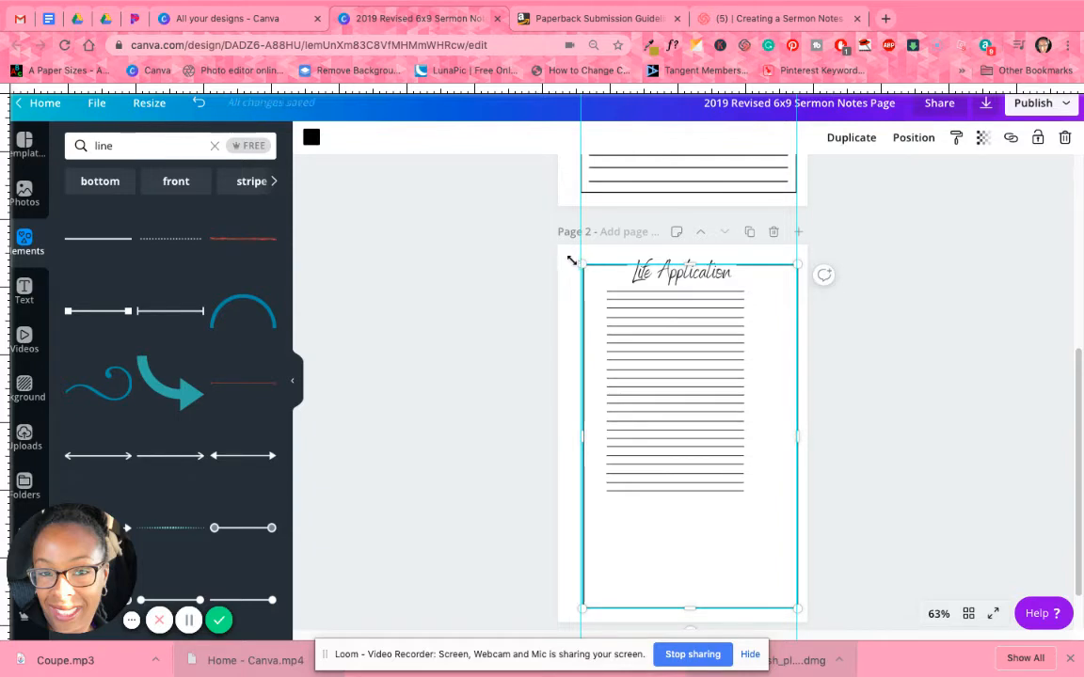
{"action": "left_click_drag", "start_coordinate": [568, 258], "coordinate": [567, 262]}
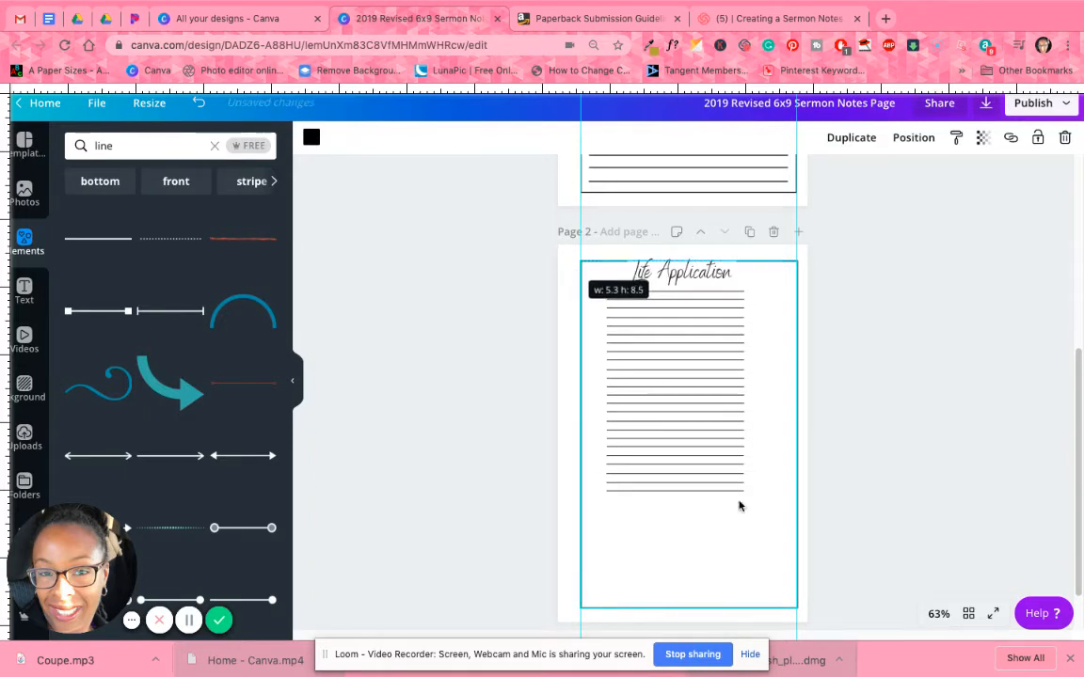
{"action": "left_click", "coordinate": [854, 429]}
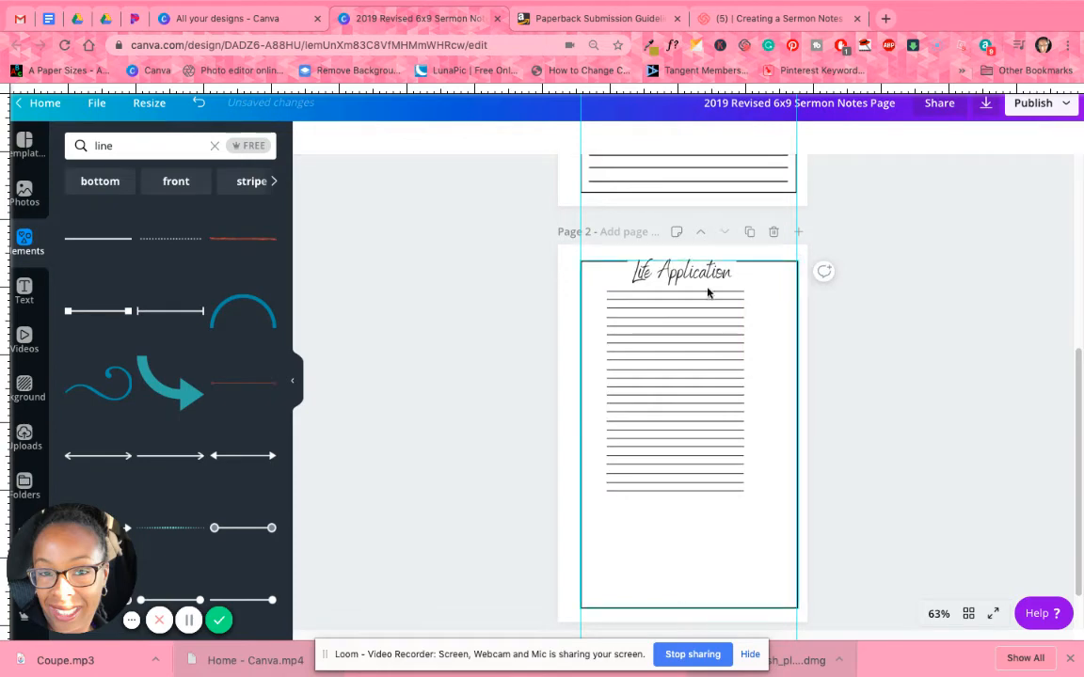
{"action": "left_click", "coordinate": [752, 262]}
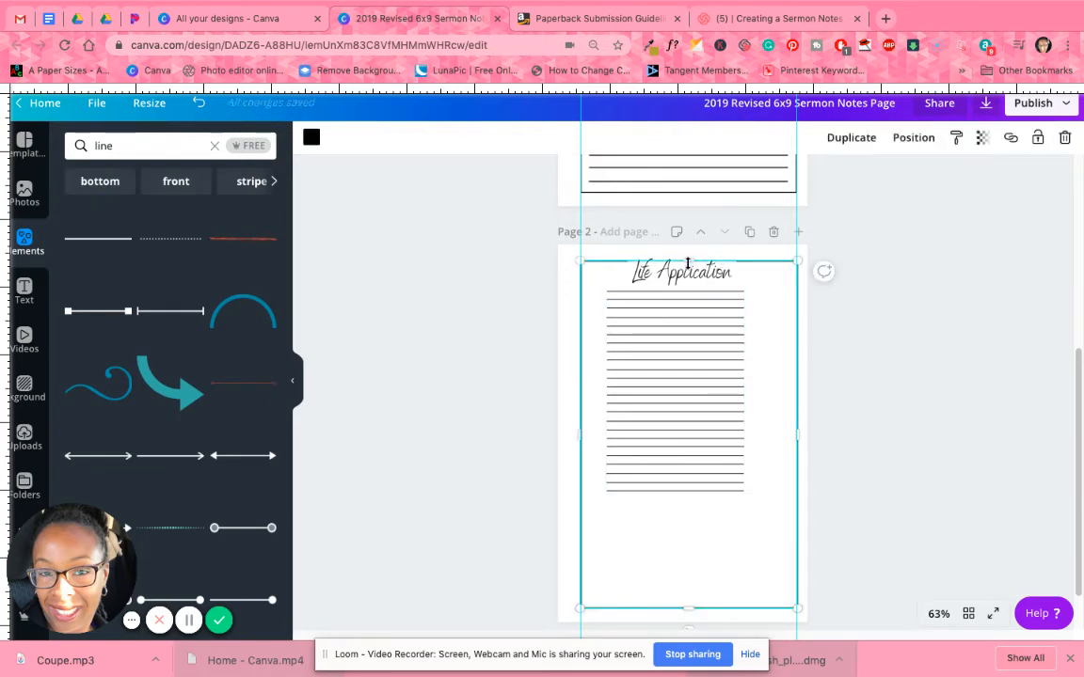
{"action": "left_click_drag", "start_coordinate": [690, 261], "coordinate": [687, 271]}
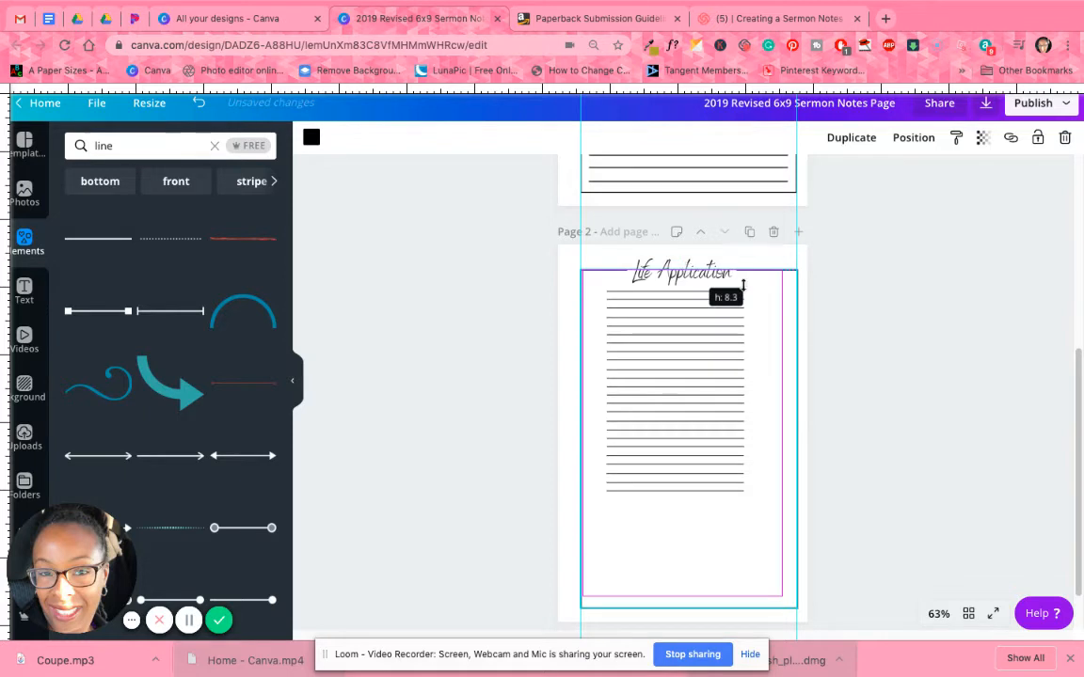
{"action": "left_click", "coordinate": [871, 314]}
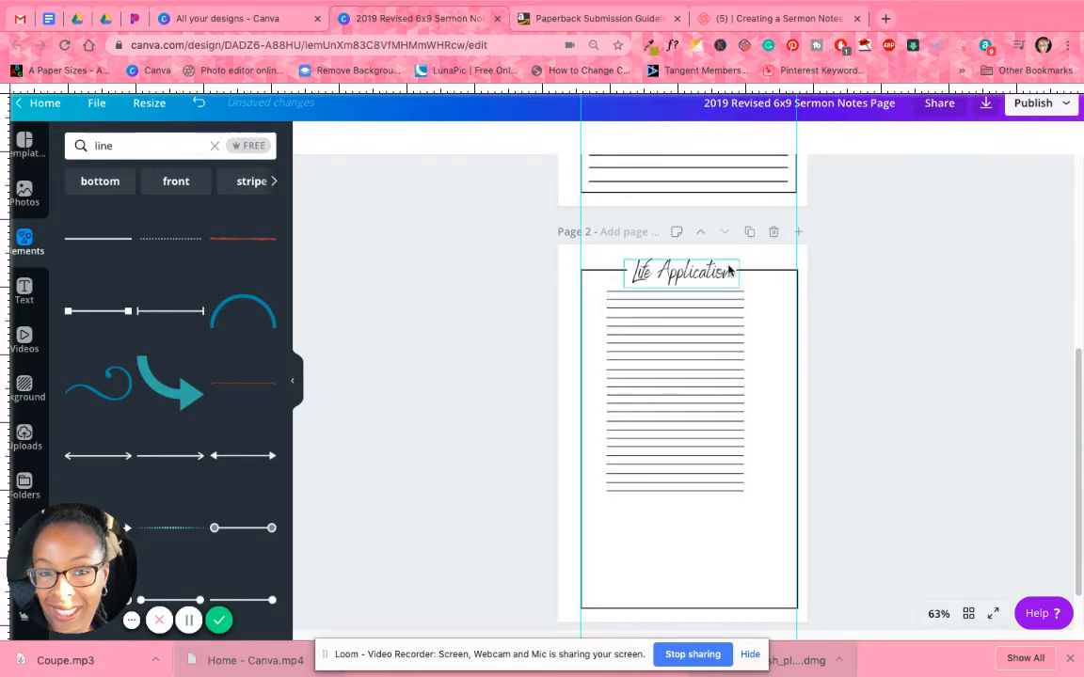
Lower the black frame's top edge well below the Life Application heading, into the upper ruled lines.
{"action": "left_click", "coordinate": [728, 271]}
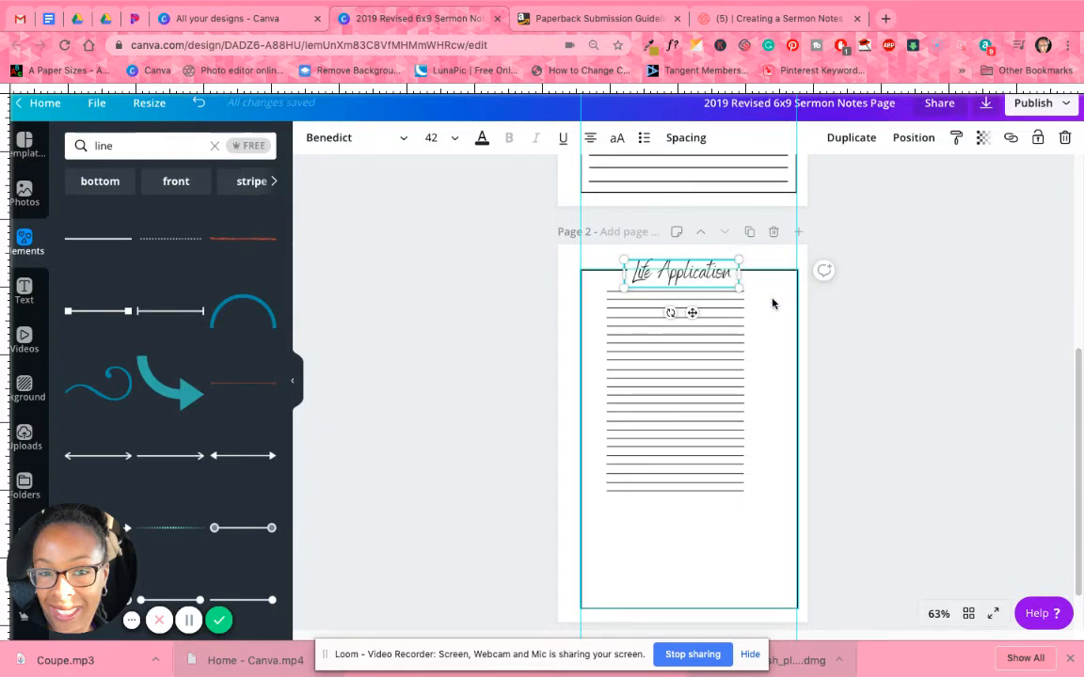
{"action": "left_click", "coordinate": [743, 276]}
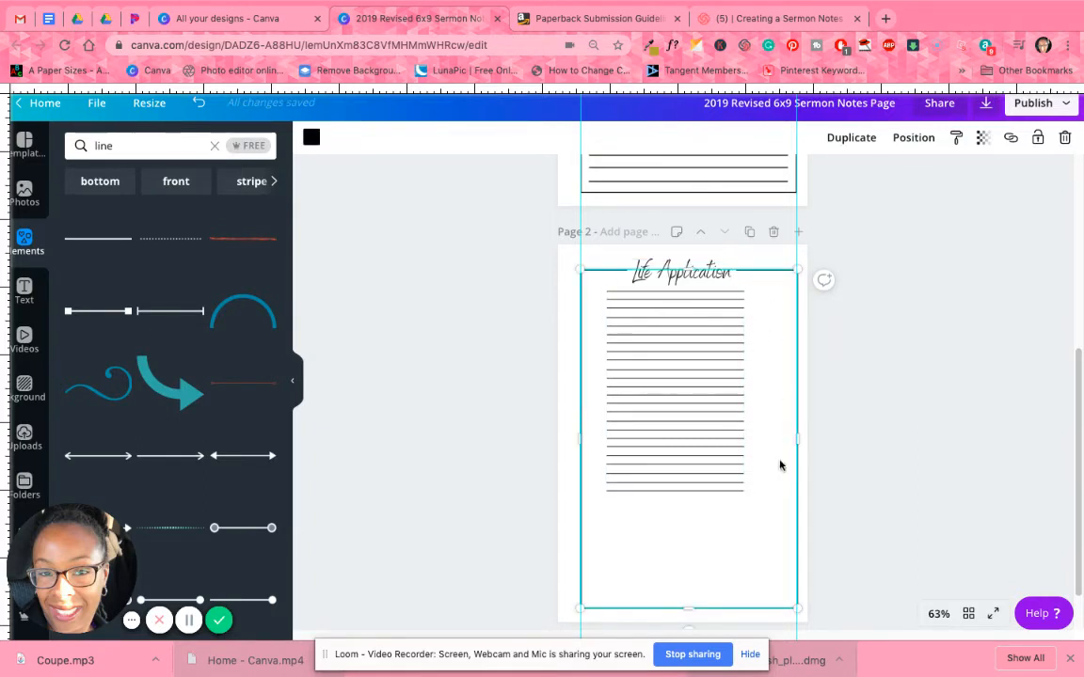
{"action": "left_click_drag", "start_coordinate": [688, 271], "coordinate": [690, 336]}
{"action": "left_click", "coordinate": [722, 275]}
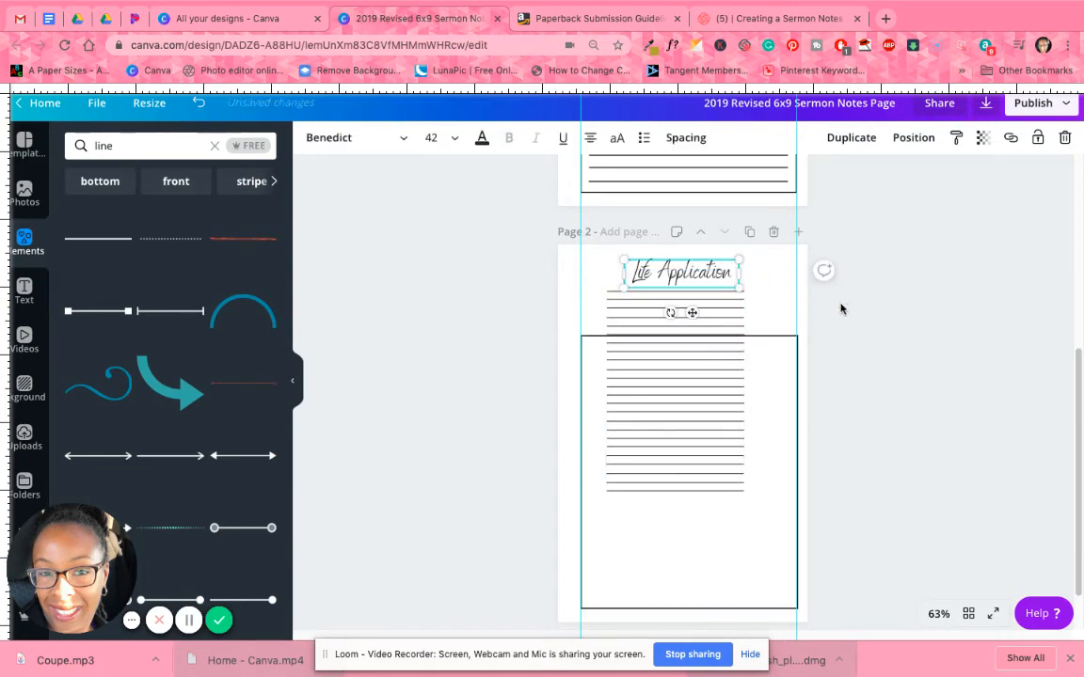
{"action": "left_click", "coordinate": [839, 307]}
Move the Life Application heading off the white box behind it, reposition it over the box and group the two.
{"action": "left_click", "coordinate": [743, 271]}
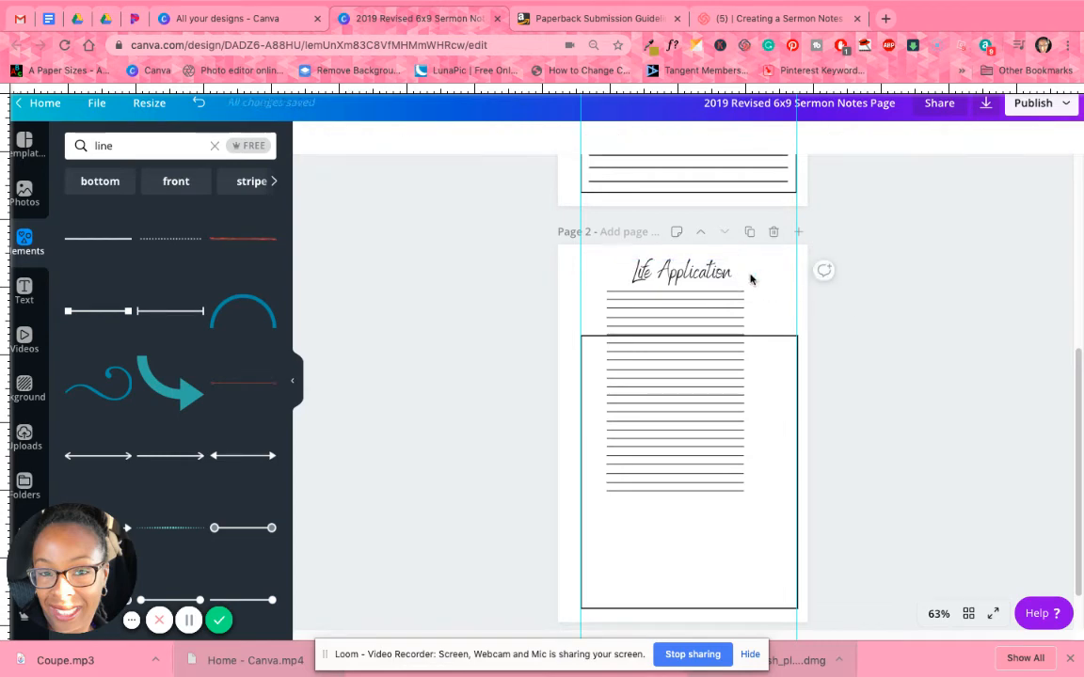
{"action": "left_click_drag", "start_coordinate": [723, 271], "coordinate": [768, 272]}
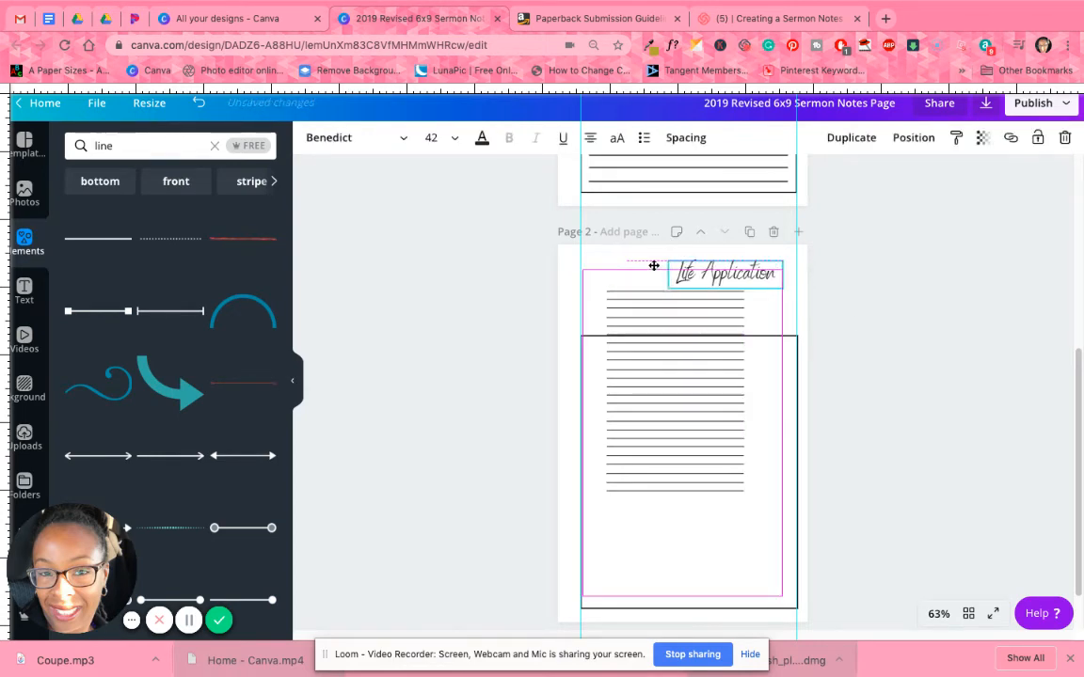
{"action": "left_click", "coordinate": [640, 266]}
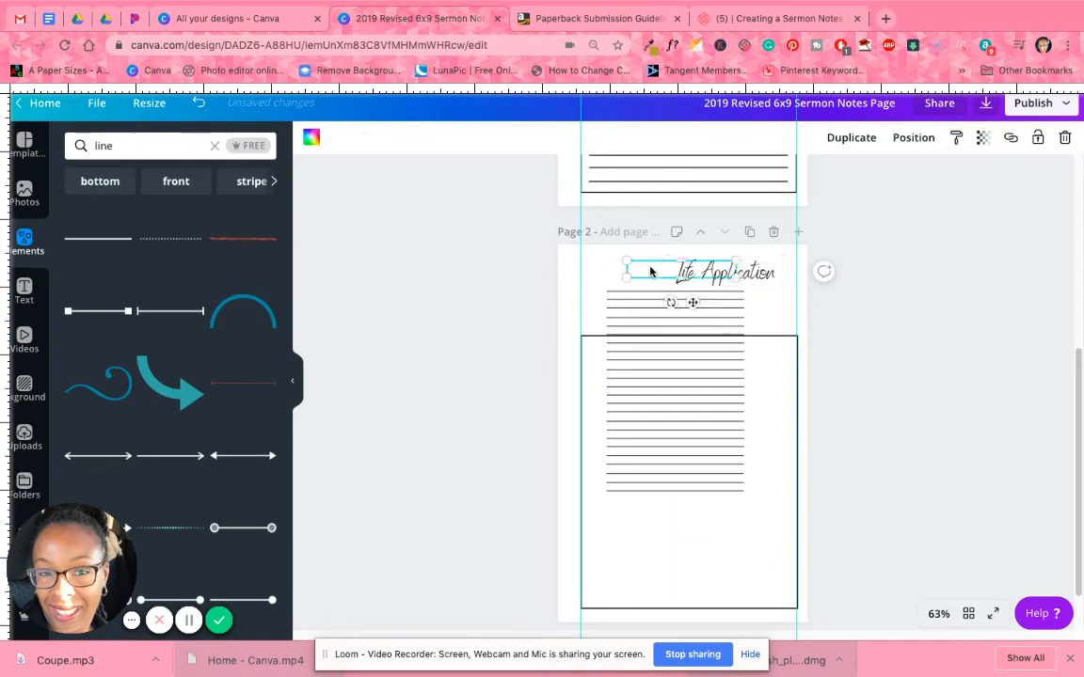
{"action": "left_click_drag", "start_coordinate": [763, 278], "coordinate": [706, 271]}
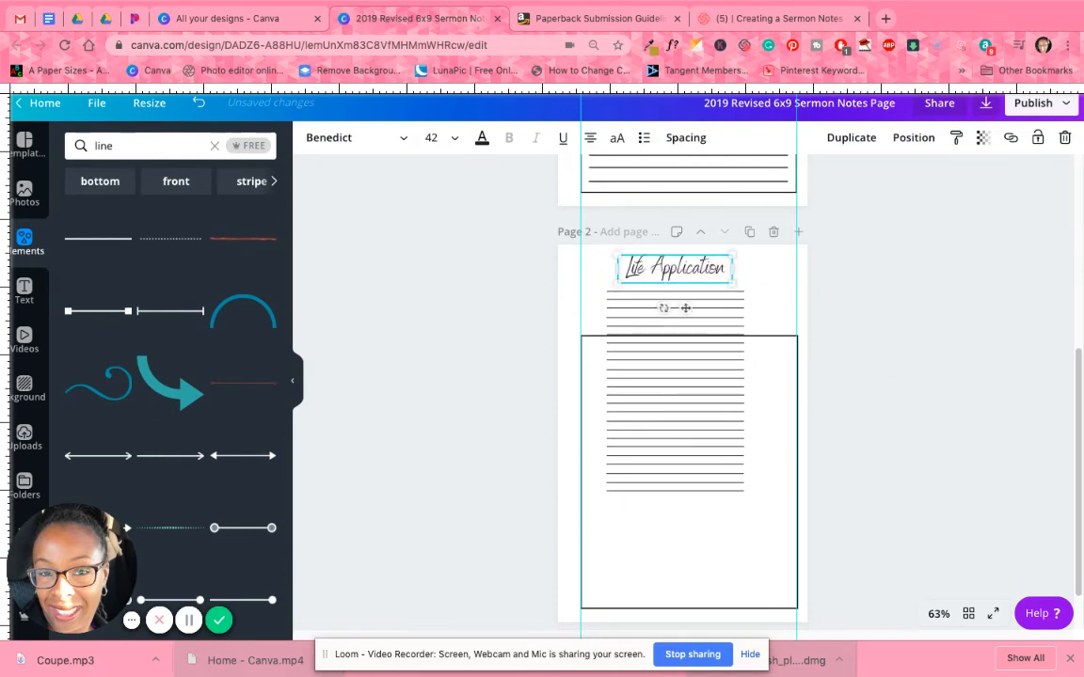
{"action": "left_click", "coordinate": [715, 270], "text": "shift"}
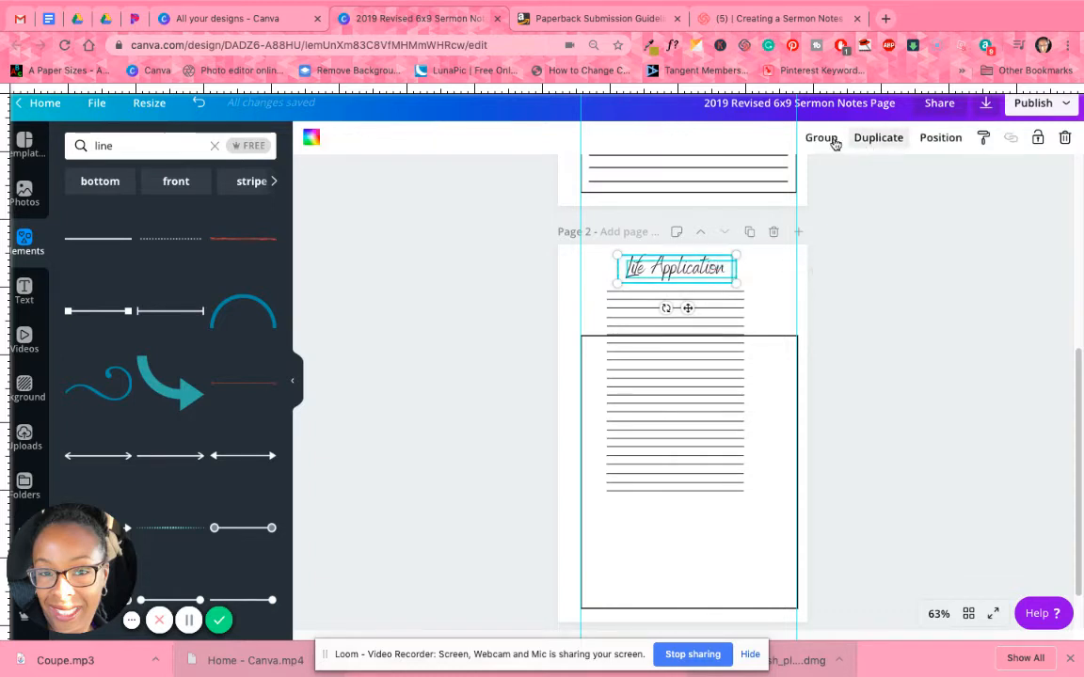
{"action": "key", "text": "super+g"}
Raise the frame's top edge to the middle of the Life Application heading and center the heading group on it.
{"action": "left_click", "coordinate": [759, 379]}
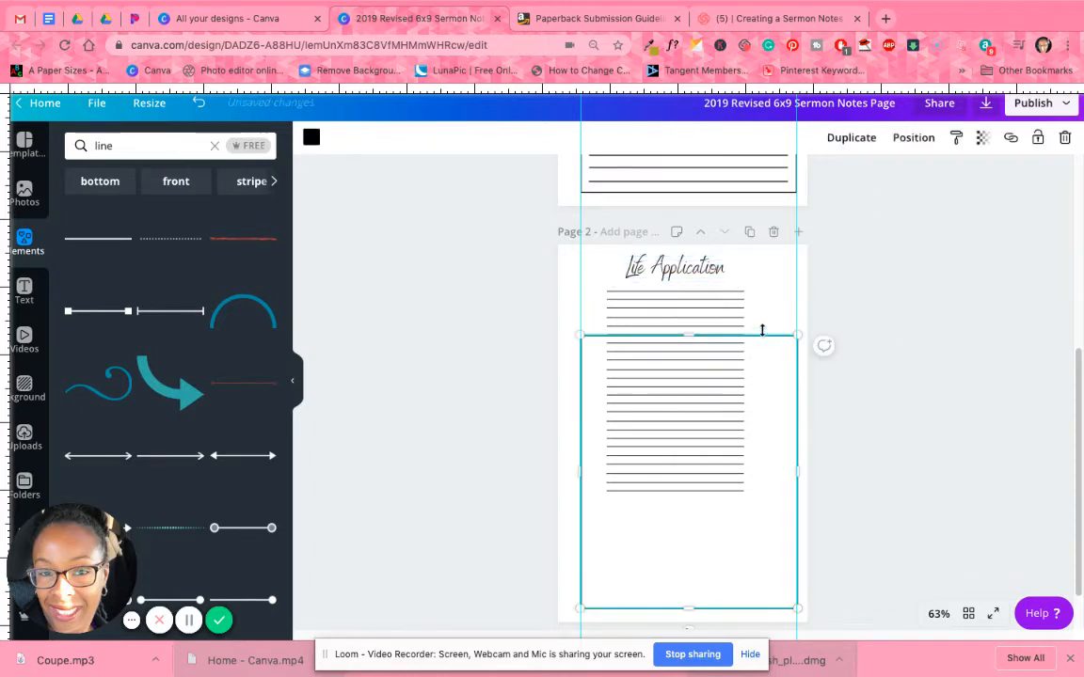
{"action": "left_click_drag", "start_coordinate": [683, 335], "coordinate": [689, 270]}
{"action": "left_click", "coordinate": [941, 372]}
{"action": "left_click", "coordinate": [898, 378]}
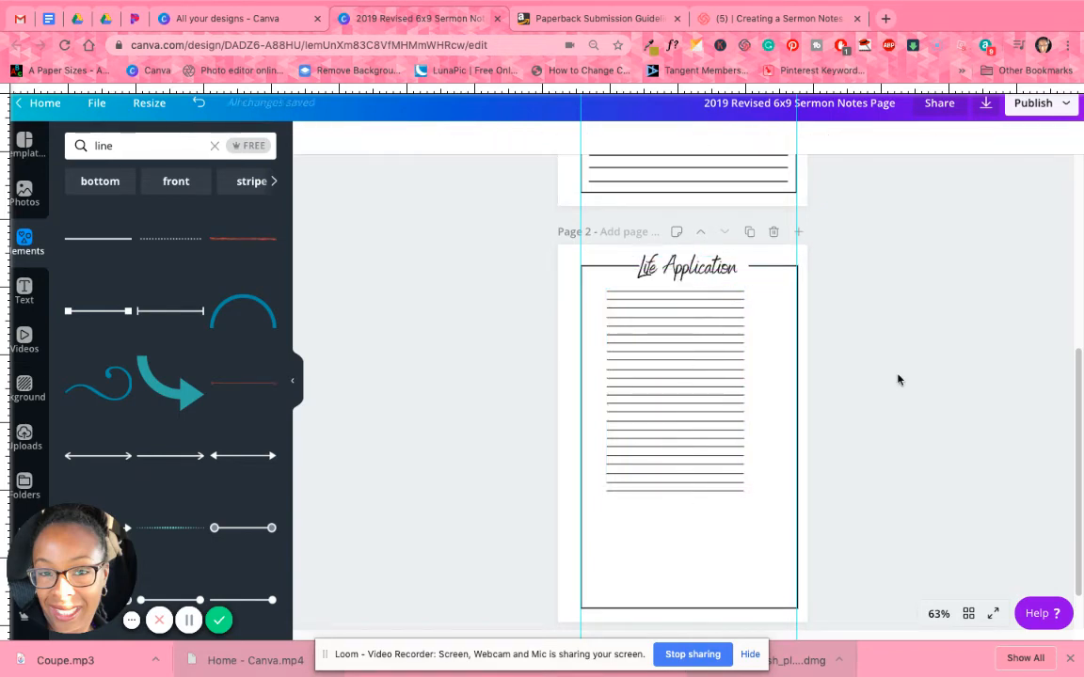
Ungroup the Life Application heading and the white box behind it.
{"action": "left_click", "coordinate": [729, 267]}
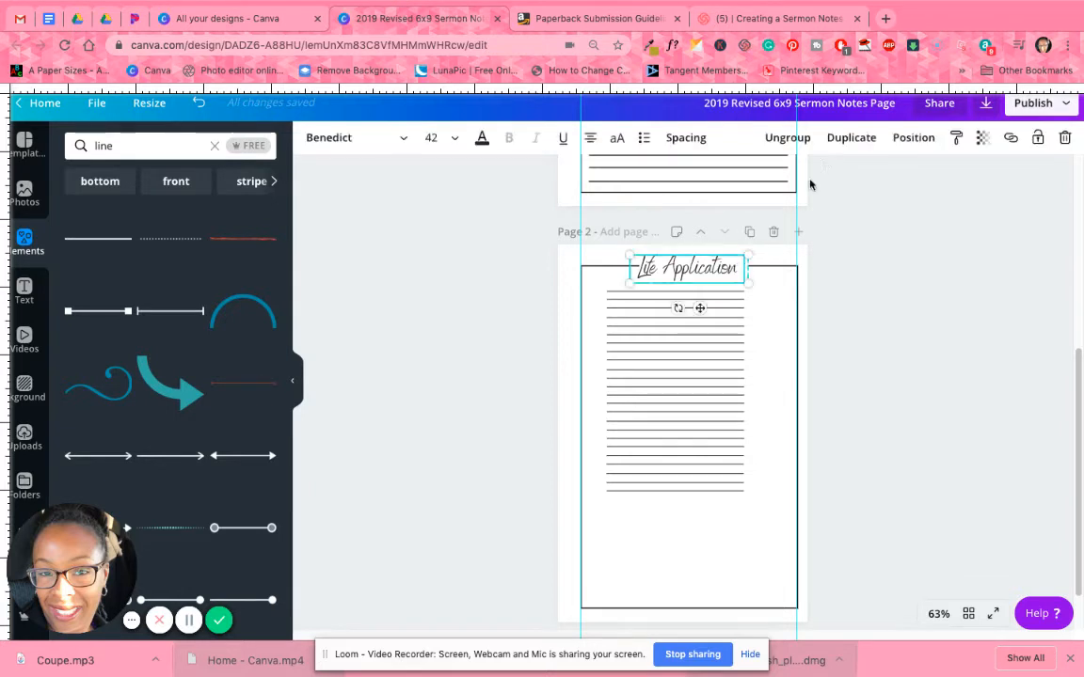
{"action": "left_click", "coordinate": [788, 138]}
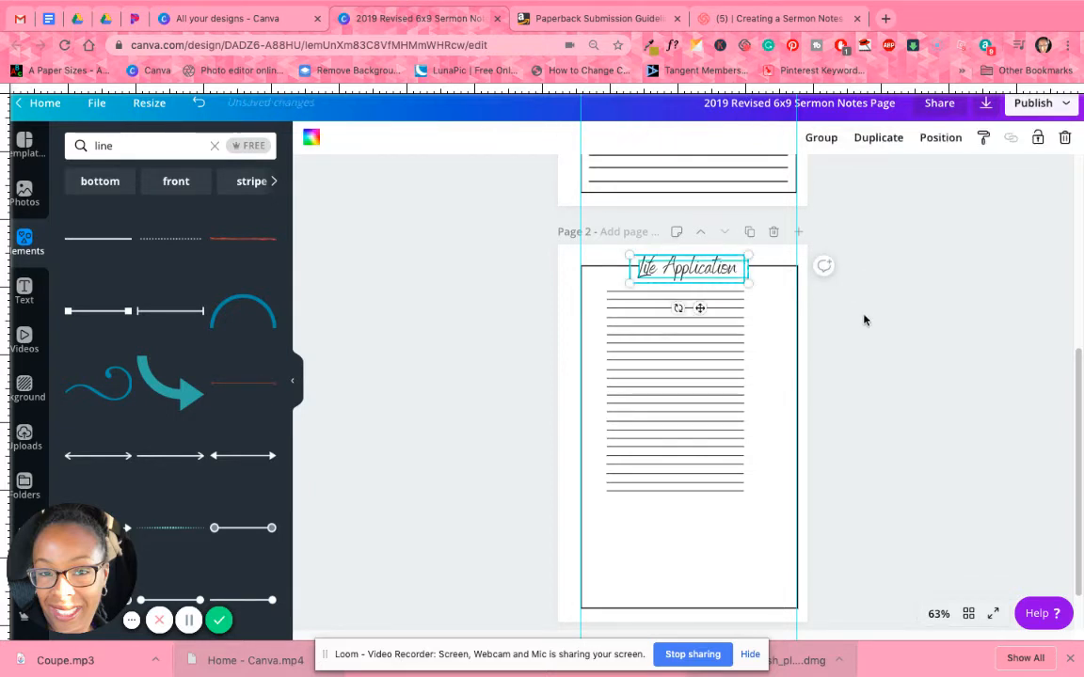
{"action": "left_click", "coordinate": [863, 320]}
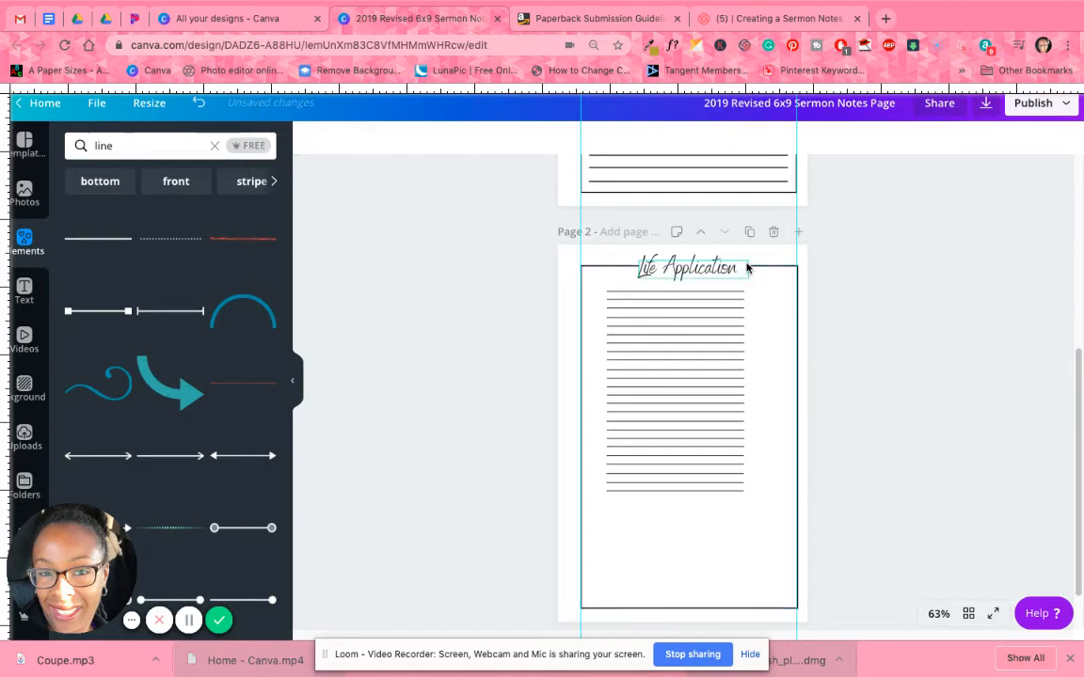
Adjust both sides of the white box to a width of about 2.7 and nudge the Life Application heading to its center.
{"action": "left_click", "coordinate": [746, 268]}
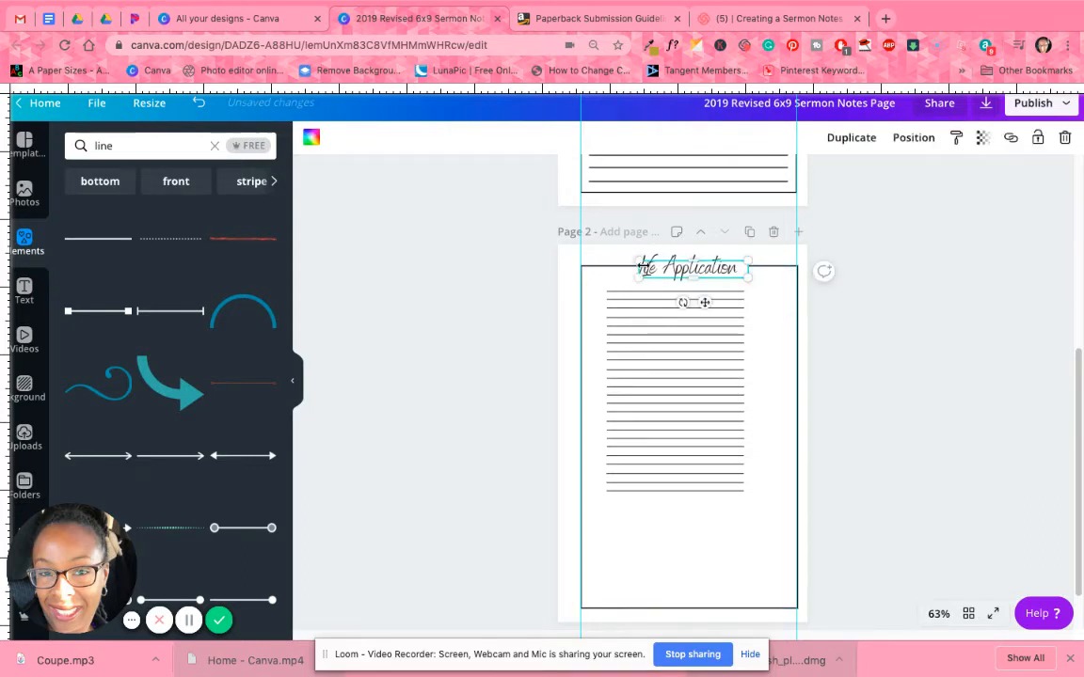
{"action": "left_click_drag", "start_coordinate": [641, 268], "coordinate": [639, 269]}
{"action": "left_click_drag", "start_coordinate": [742, 269], "coordinate": [739, 268]}
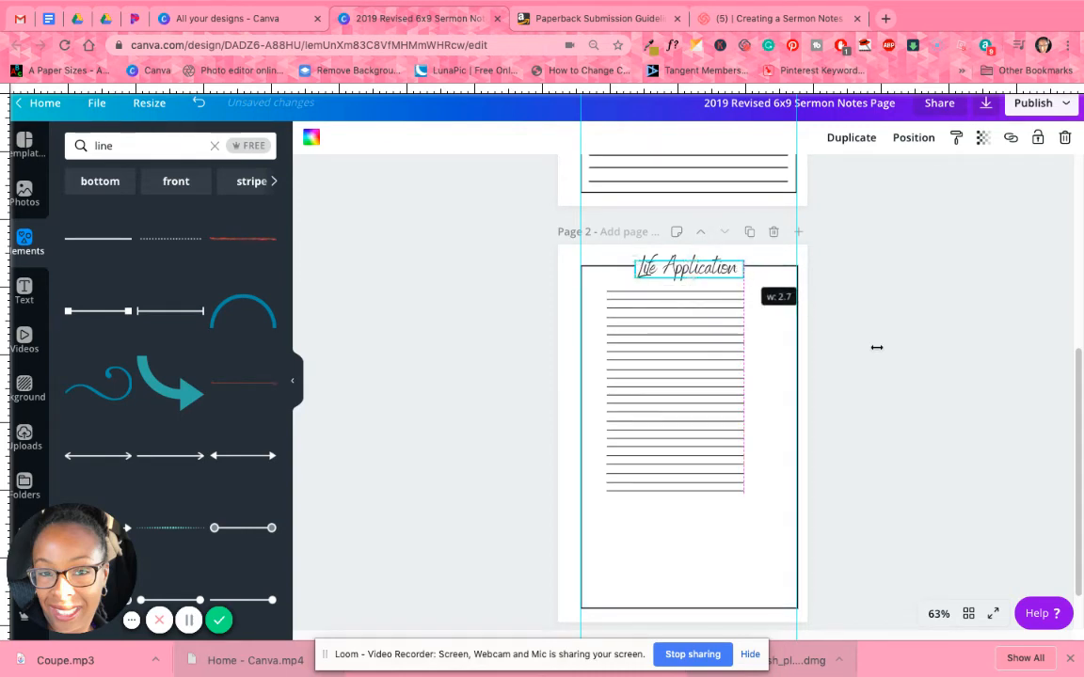
{"action": "left_click", "coordinate": [876, 352]}
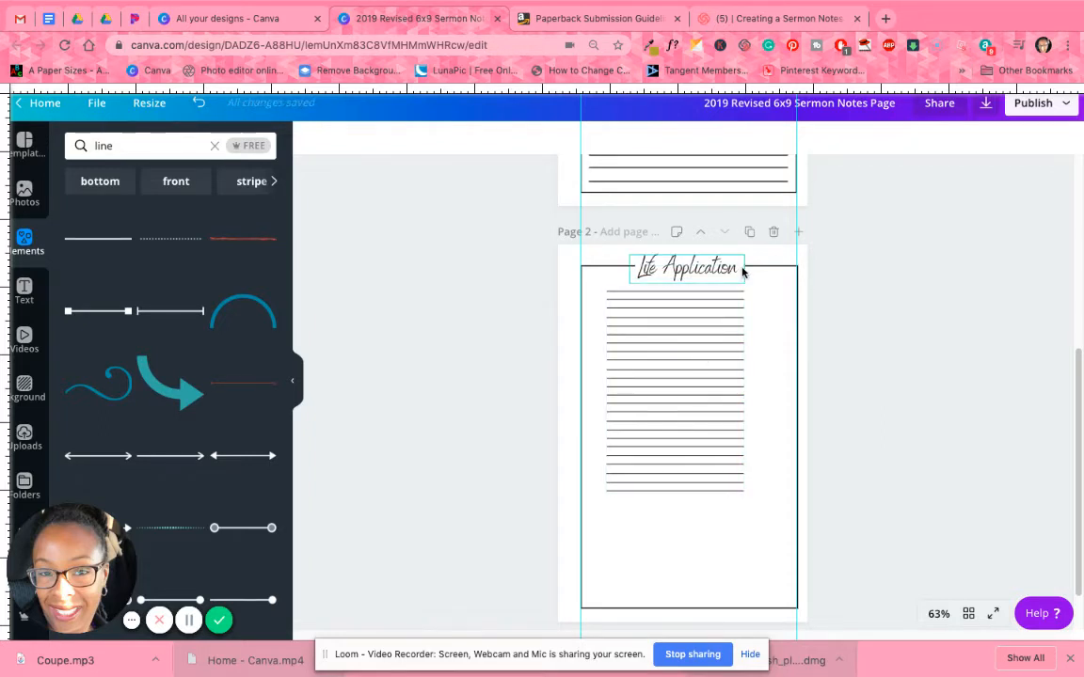
{"action": "left_click_drag", "start_coordinate": [722, 273], "coordinate": [725, 270]}
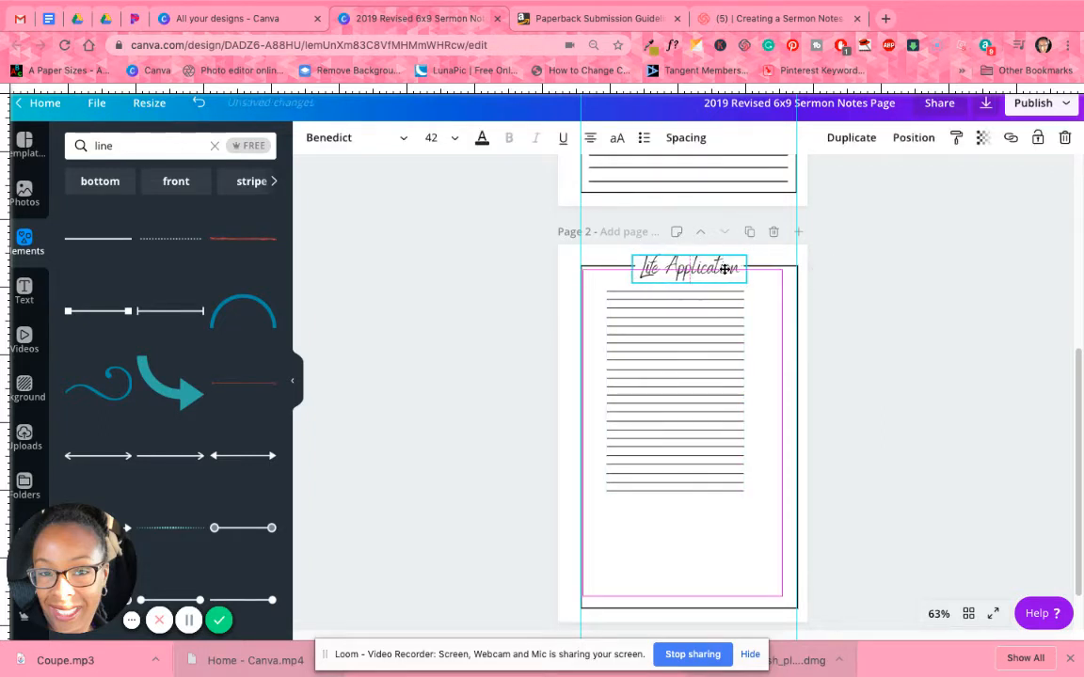
Move the ruled lines to the frame's lower-left corner and enlarge them to fill the frame below the Life Application heading.
{"action": "left_click", "coordinate": [665, 394]}
{"action": "left_click_drag", "start_coordinate": [627, 370], "coordinate": [621, 469]}
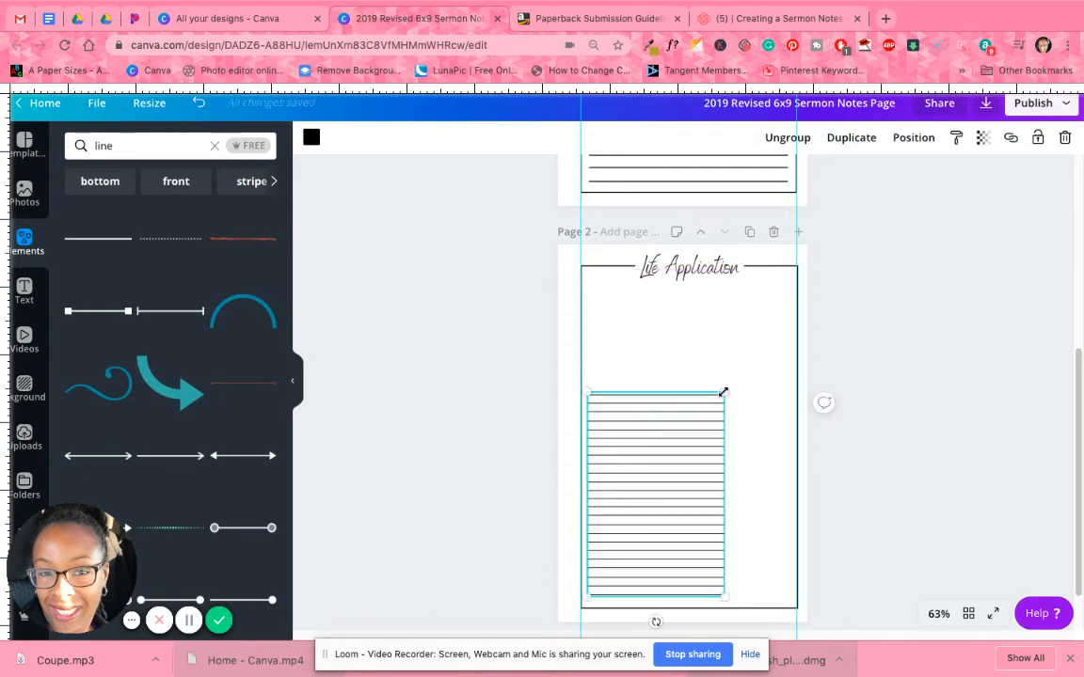
{"action": "left_click_drag", "start_coordinate": [778, 364], "coordinate": [837, 325]}
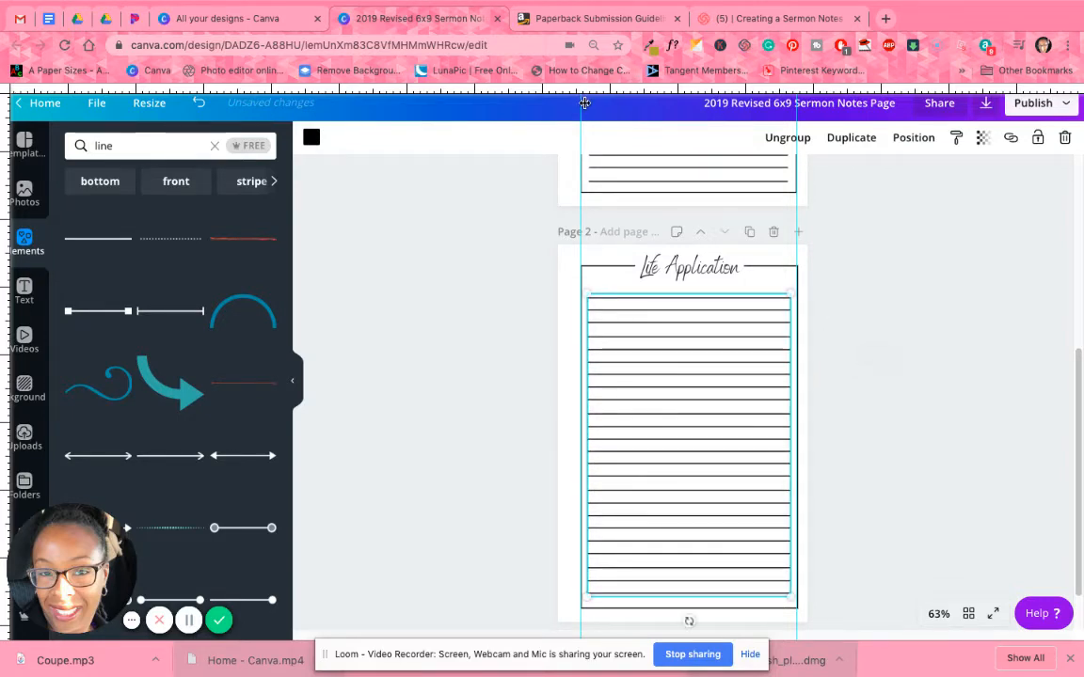
Align the left guide with the left ends of the ruled lines, and clear the guides and rulers from the view.
{"action": "left_click_drag", "start_coordinate": [587, 103], "coordinate": [589, 102]}
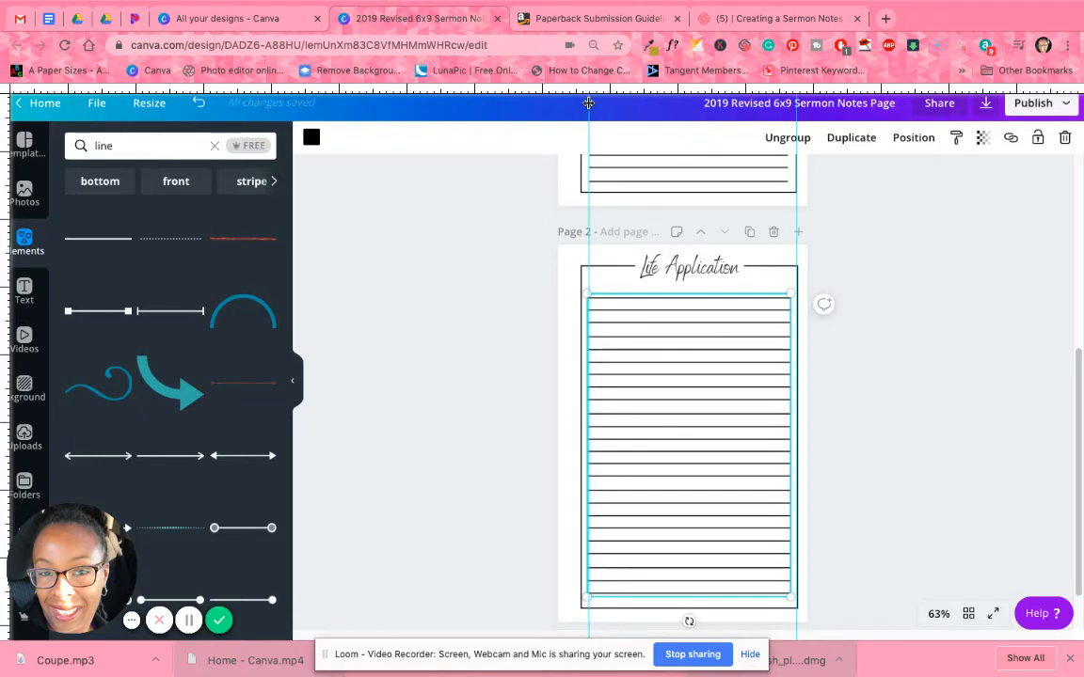
{"action": "left_click_drag", "start_coordinate": [797, 103], "coordinate": [3, 45]}
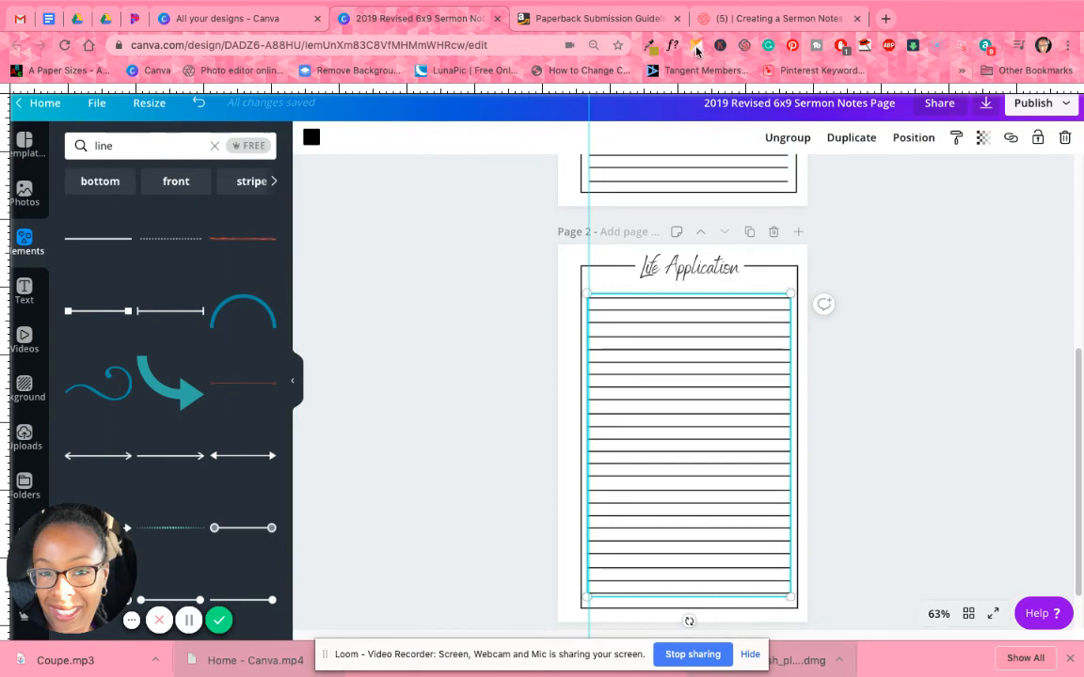
{"action": "left_click", "coordinate": [893, 433]}
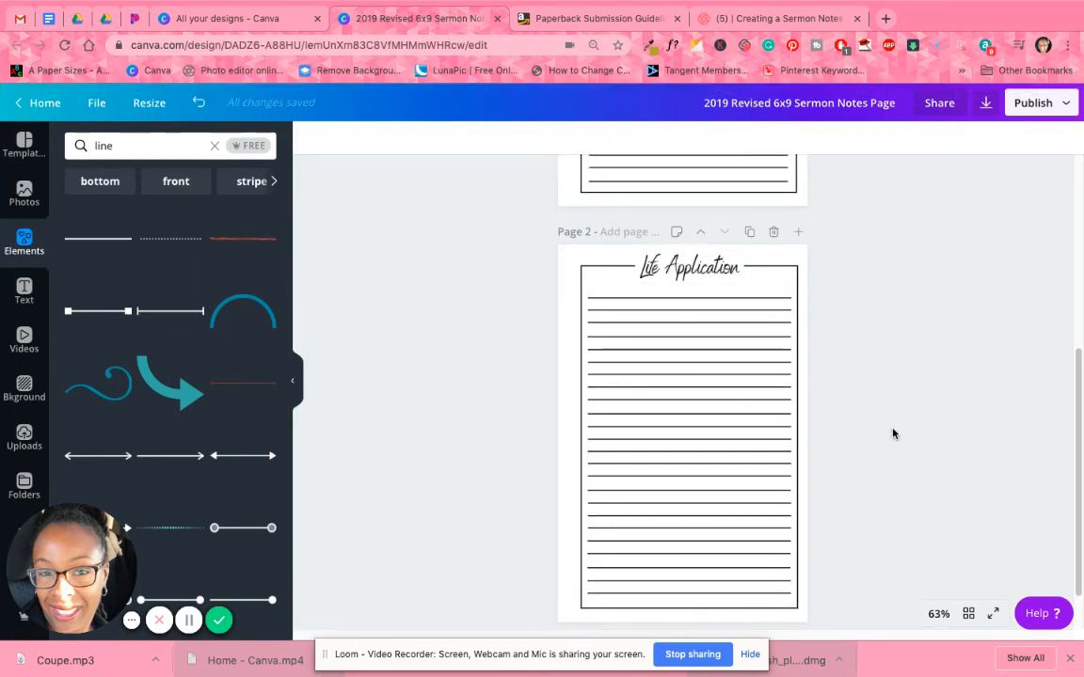
Nudge the ruled lines slightly down inside the Life Application frame.
{"action": "left_click", "coordinate": [698, 447]}
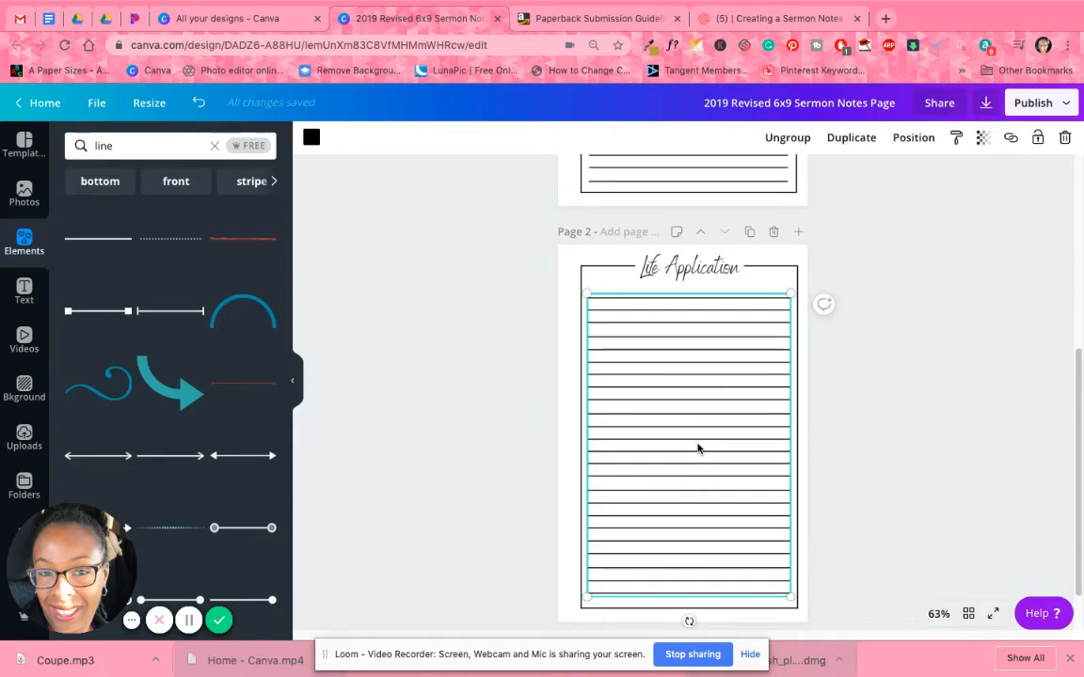
{"action": "left_click_drag", "start_coordinate": [698, 451], "coordinate": [699, 447]}
{"action": "left_click", "coordinate": [881, 417]}
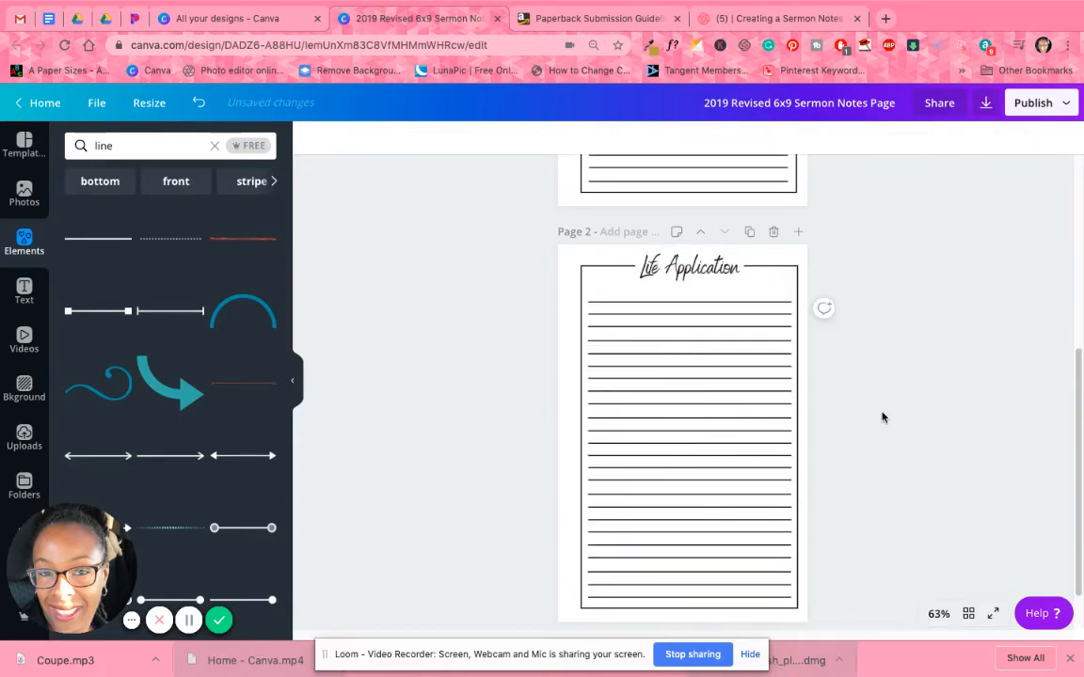
Nudge the Life Application heading slightly to the right over the gap in the frame's top edge.
{"action": "left_click", "coordinate": [724, 275]}
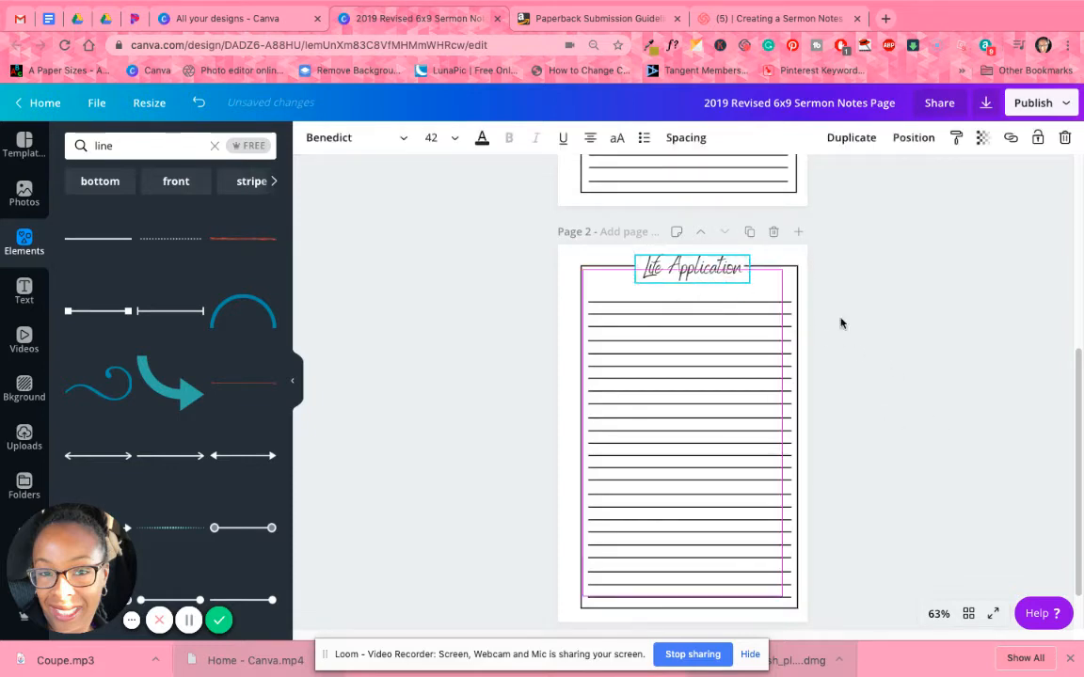
{"action": "left_click", "coordinate": [881, 332]}
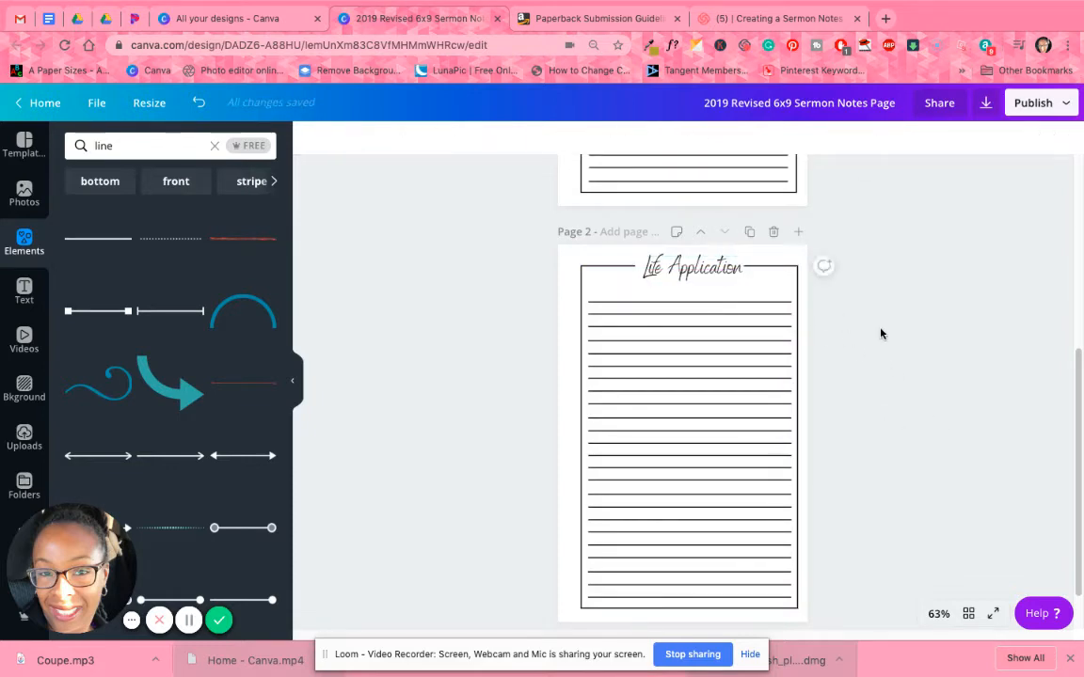
{"action": "left_click", "coordinate": [633, 270]}
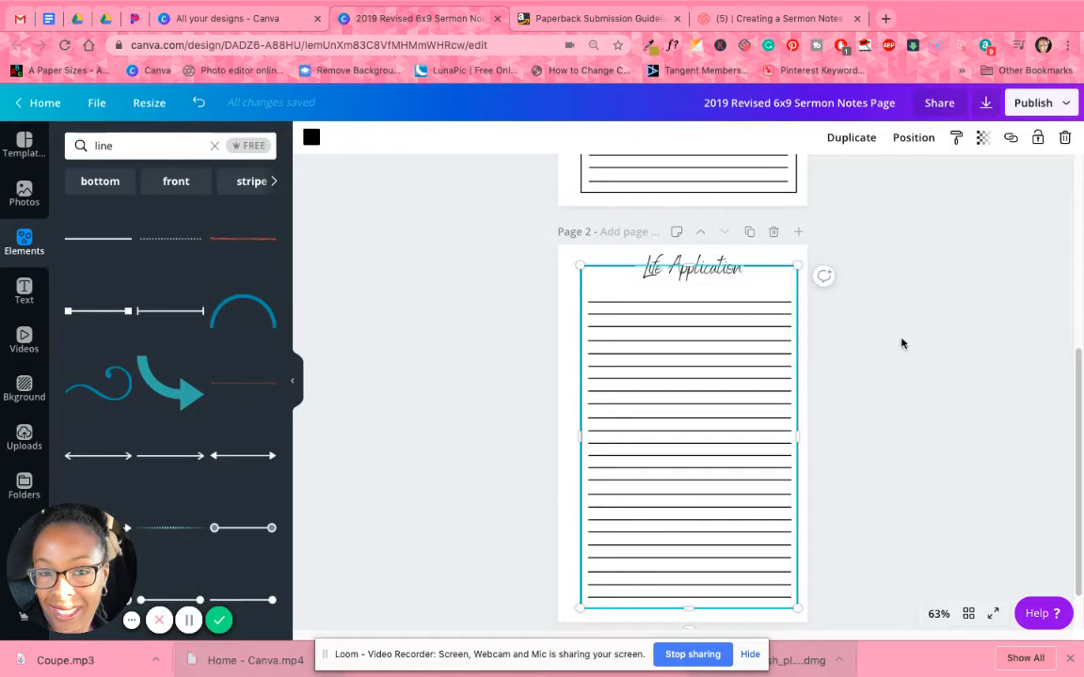
{"action": "left_click", "coordinate": [813, 311]}
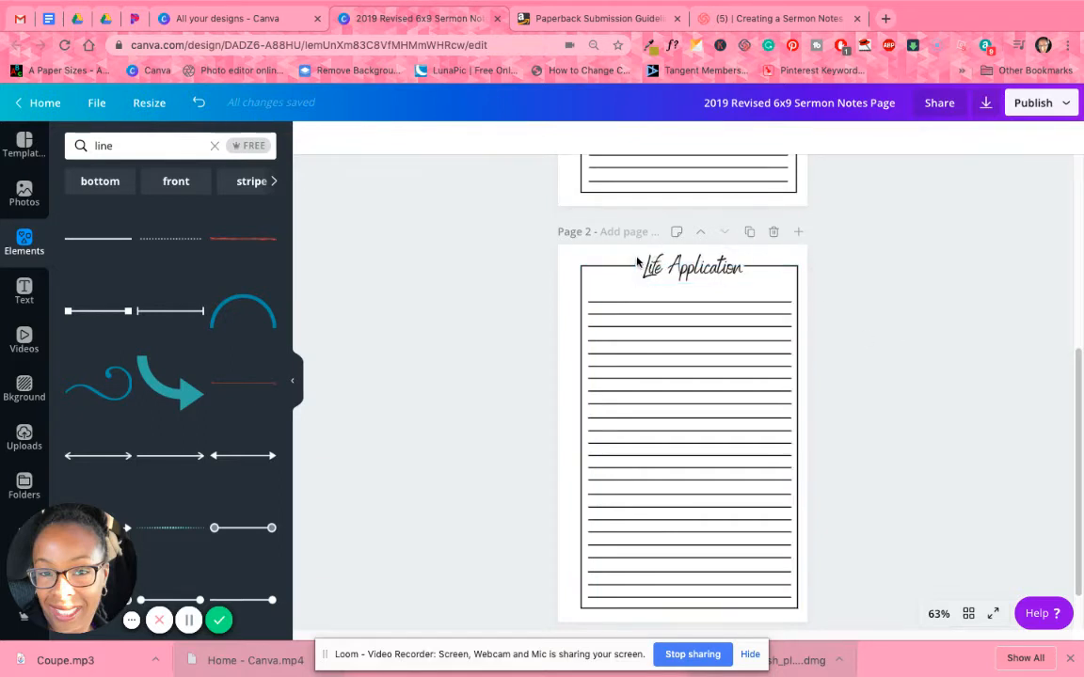
Send the Life Application heading behind the white box and trim the box's left side slightly.
{"action": "left_click", "coordinate": [667, 271]}
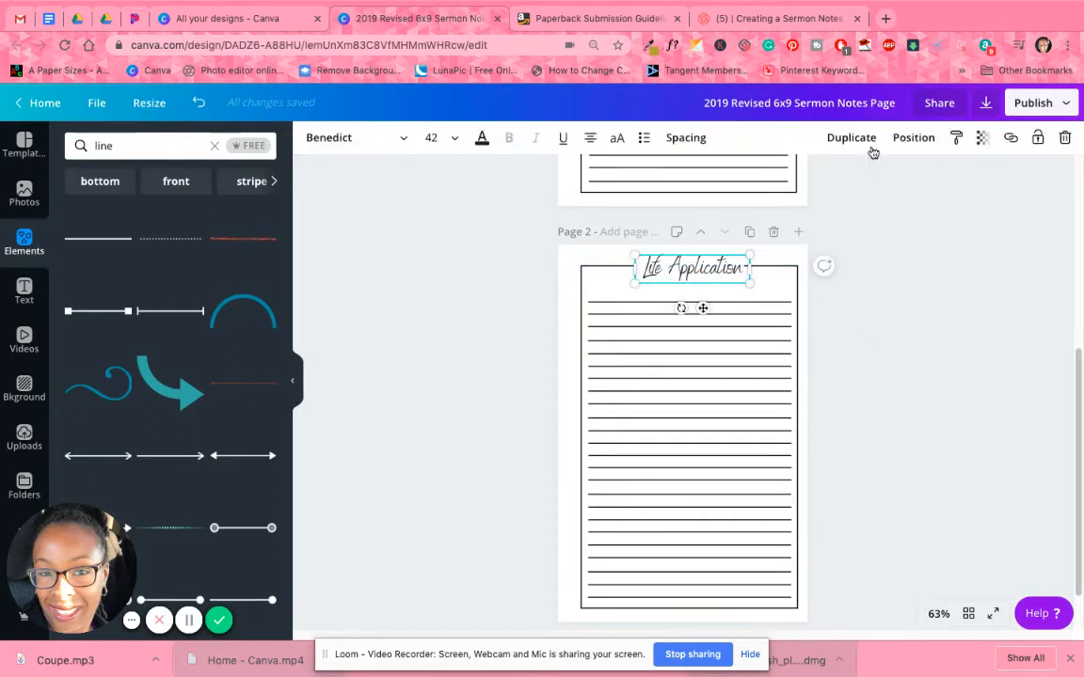
{"action": "left_click", "coordinate": [911, 137]}
{"action": "left_click", "coordinate": [849, 179]}
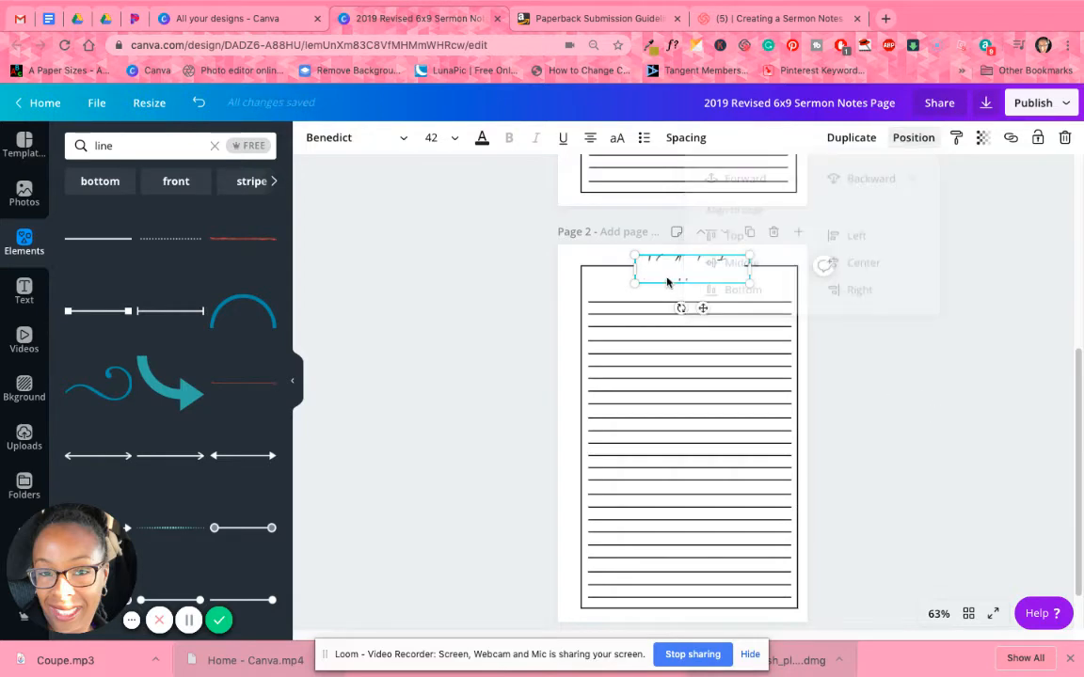
{"action": "left_click", "coordinate": [664, 274]}
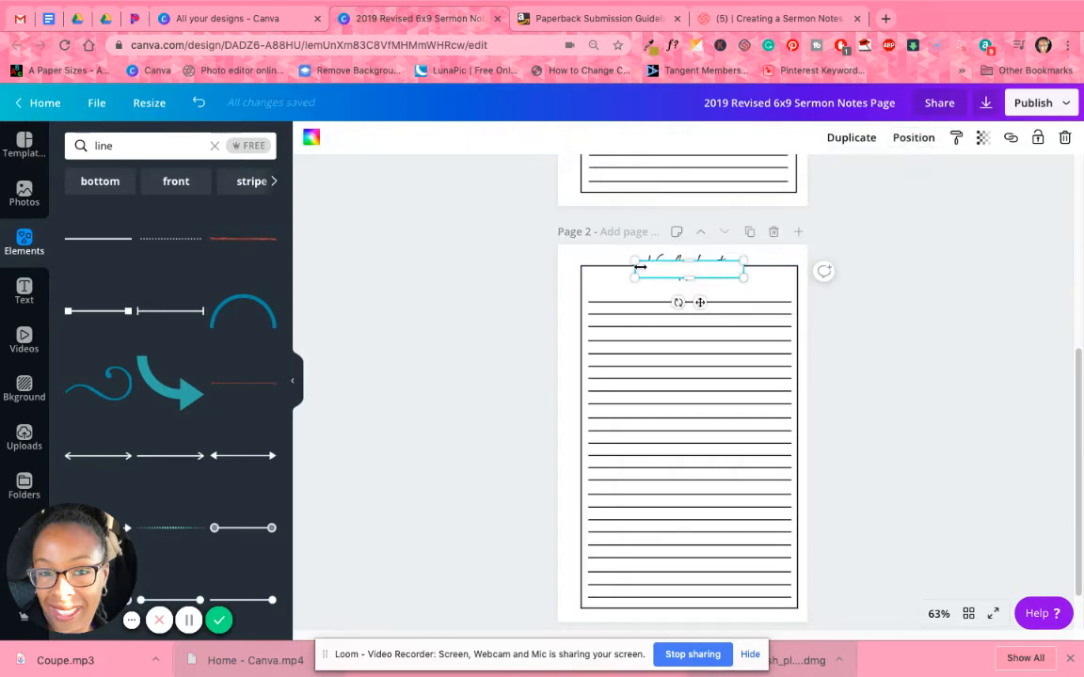
{"action": "left_click_drag", "start_coordinate": [640, 267], "coordinate": [638, 267]}
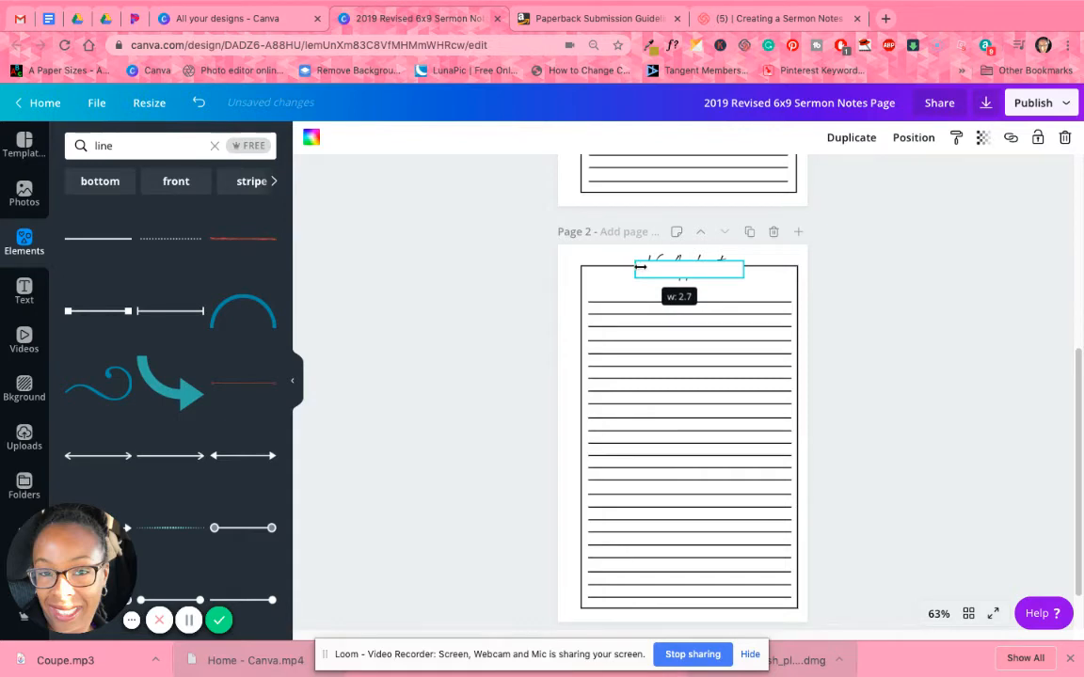
Send the white box back behind the Life Application heading.
{"action": "left_click", "coordinate": [909, 139]}
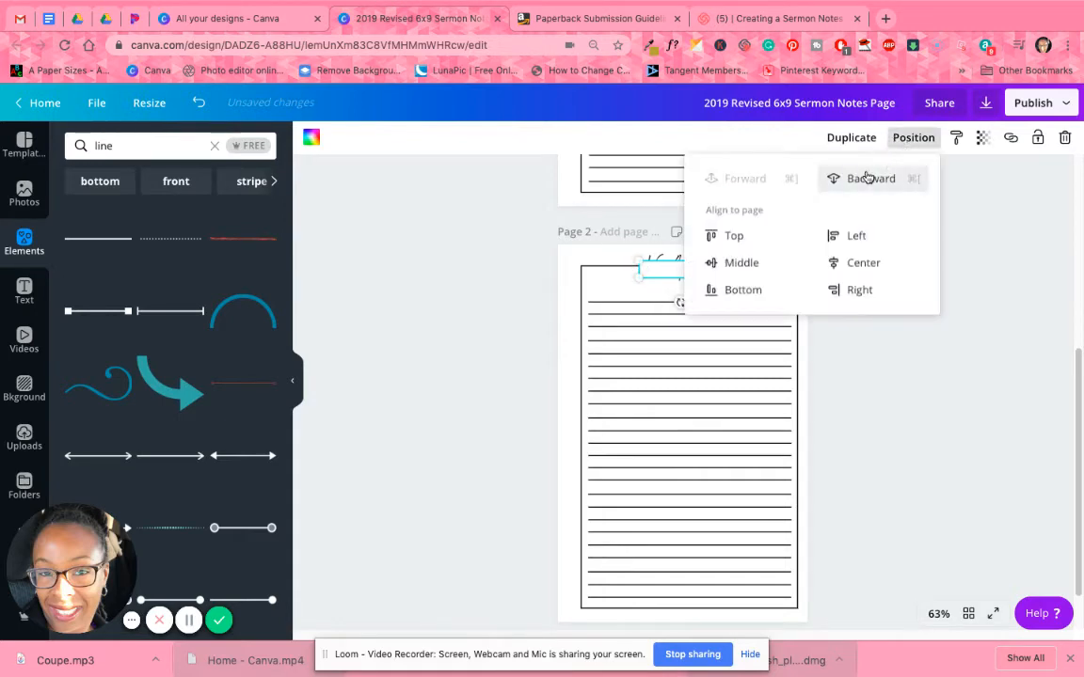
{"action": "left_click", "coordinate": [866, 178]}
{"action": "left_click", "coordinate": [910, 419]}
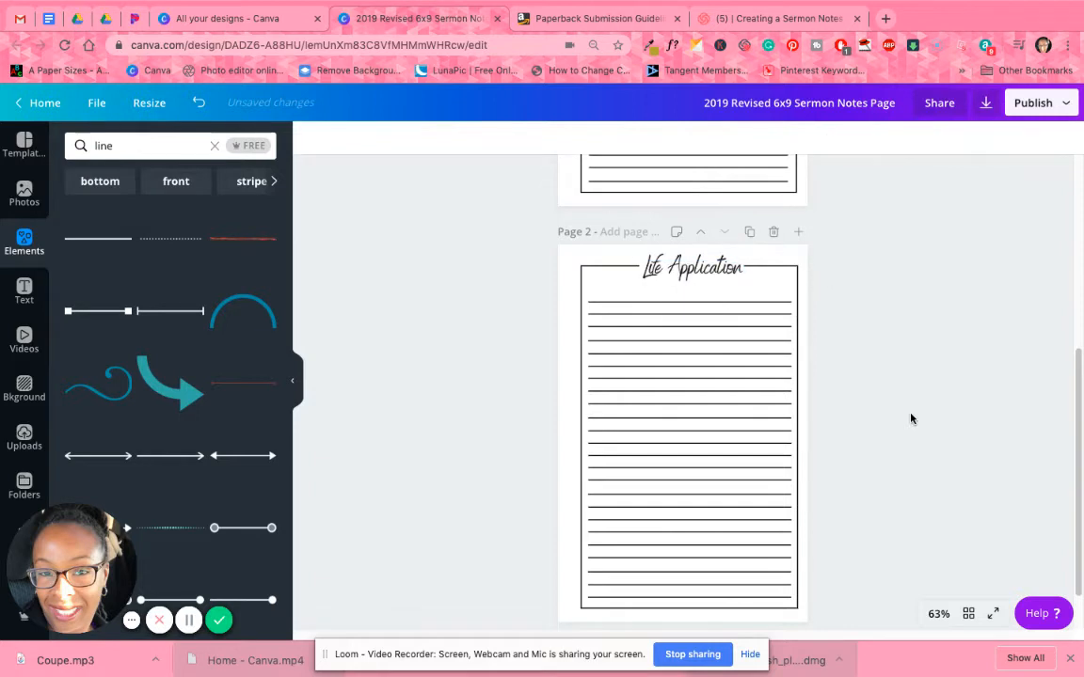
Compare the layout of both pages in the page overview and return to the Life Application page.
{"action": "left_click", "coordinate": [967, 614]}
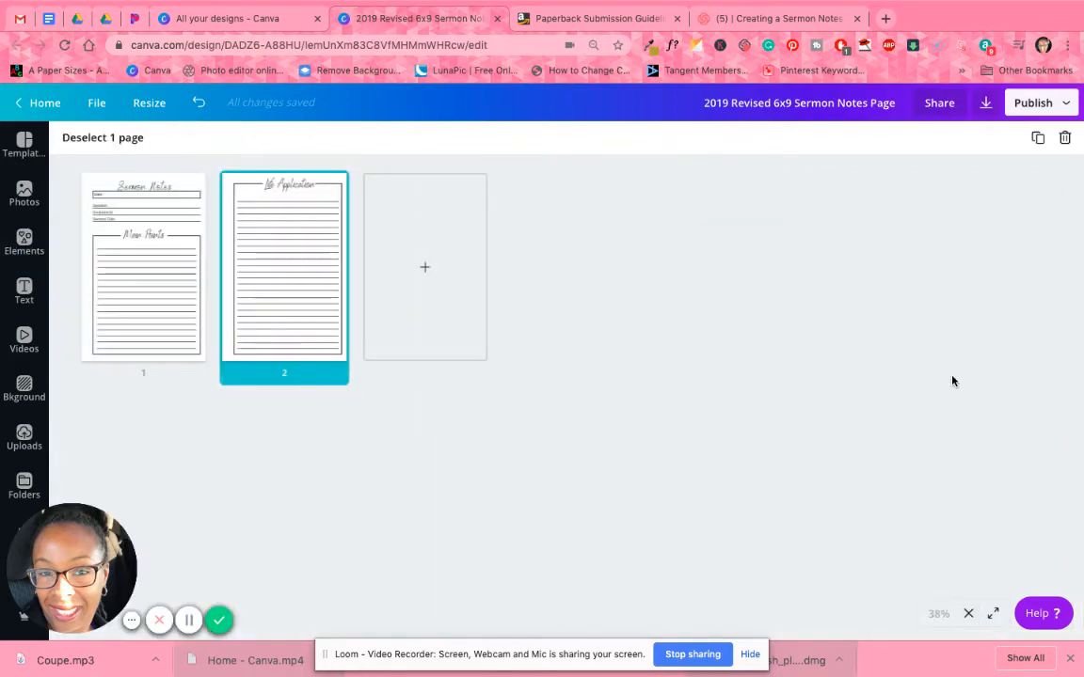
{"action": "left_click", "coordinate": [798, 417]}
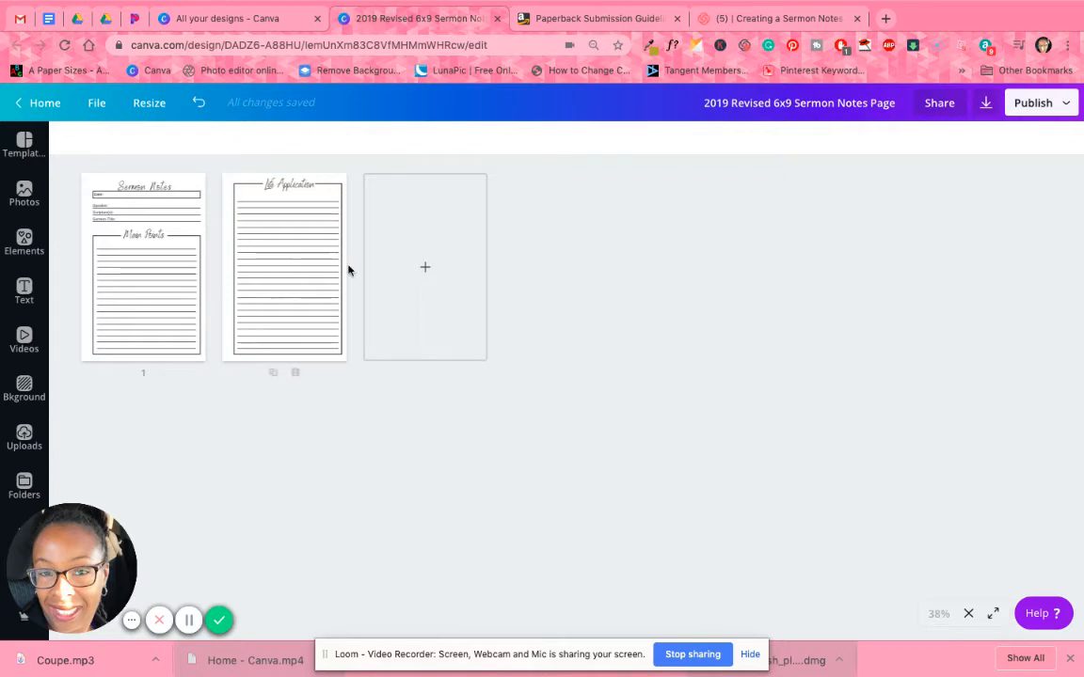
{"action": "left_click", "coordinate": [137, 248]}
{"action": "left_click", "coordinate": [172, 308]}
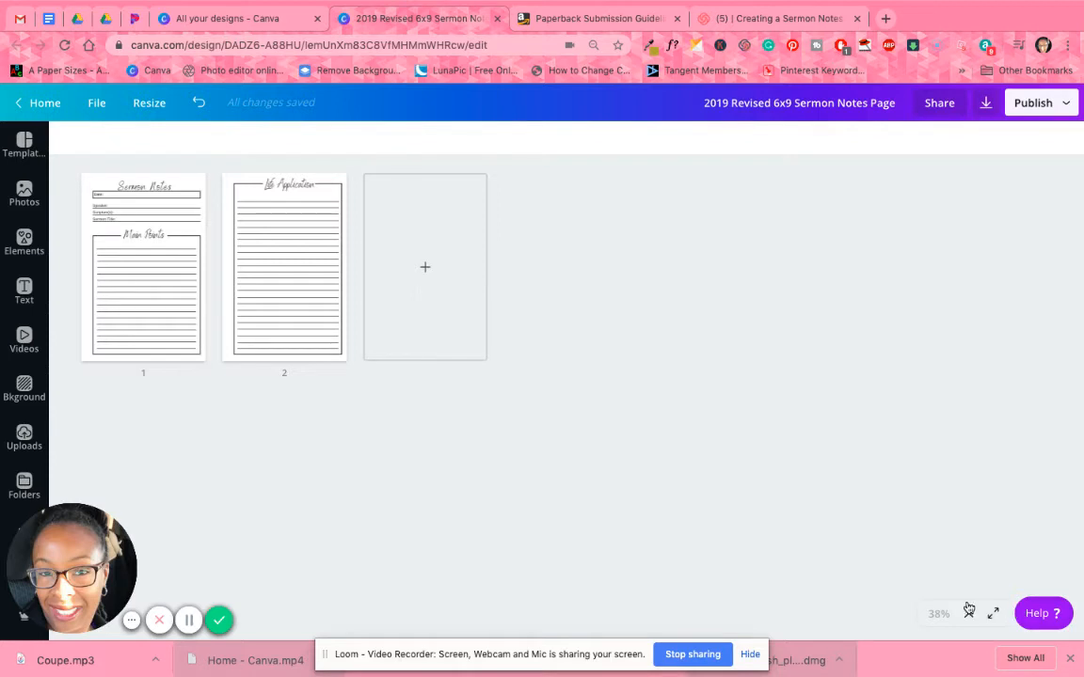
{"action": "left_click", "coordinate": [255, 302]}
{"action": "left_click", "coordinate": [603, 462]}
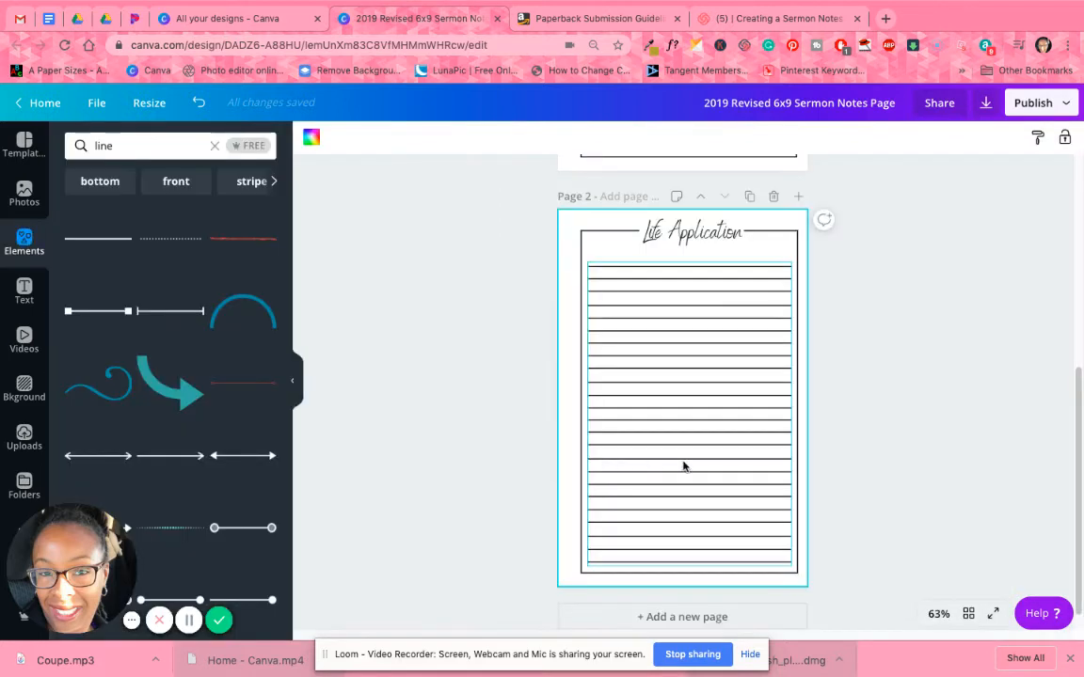
{"action": "left_click", "coordinate": [866, 384]}
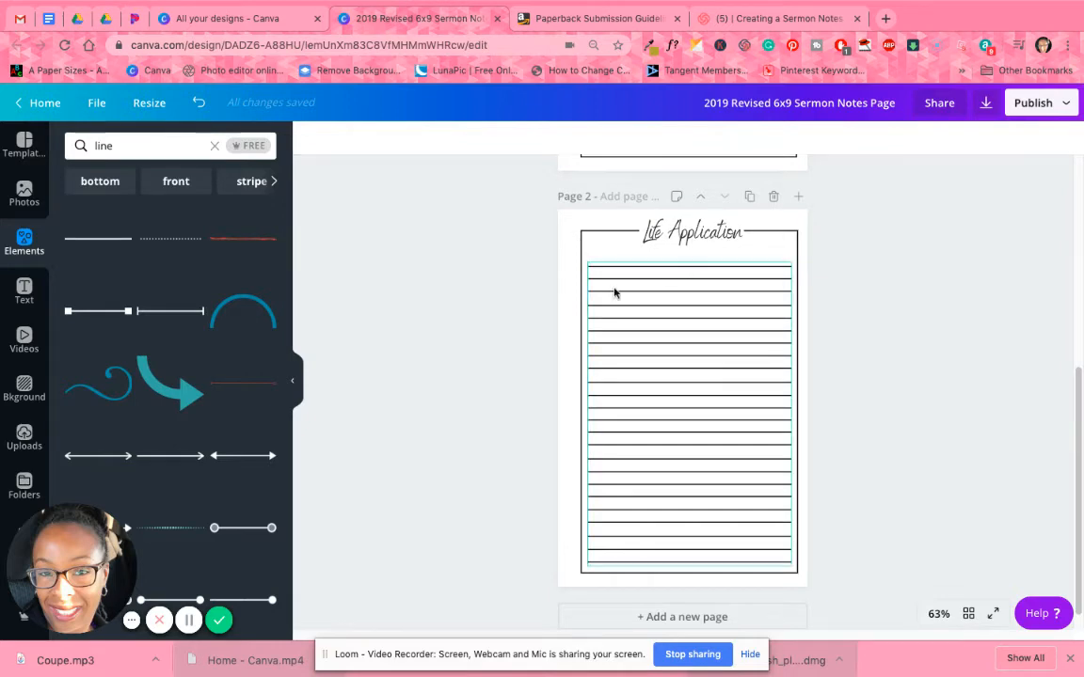
Review the frames and margins on the Sermon Notes and Life Application pages.
{"action": "scroll", "coordinate": [695, 402], "scroll_direction": "up", "scroll_amount": 5}
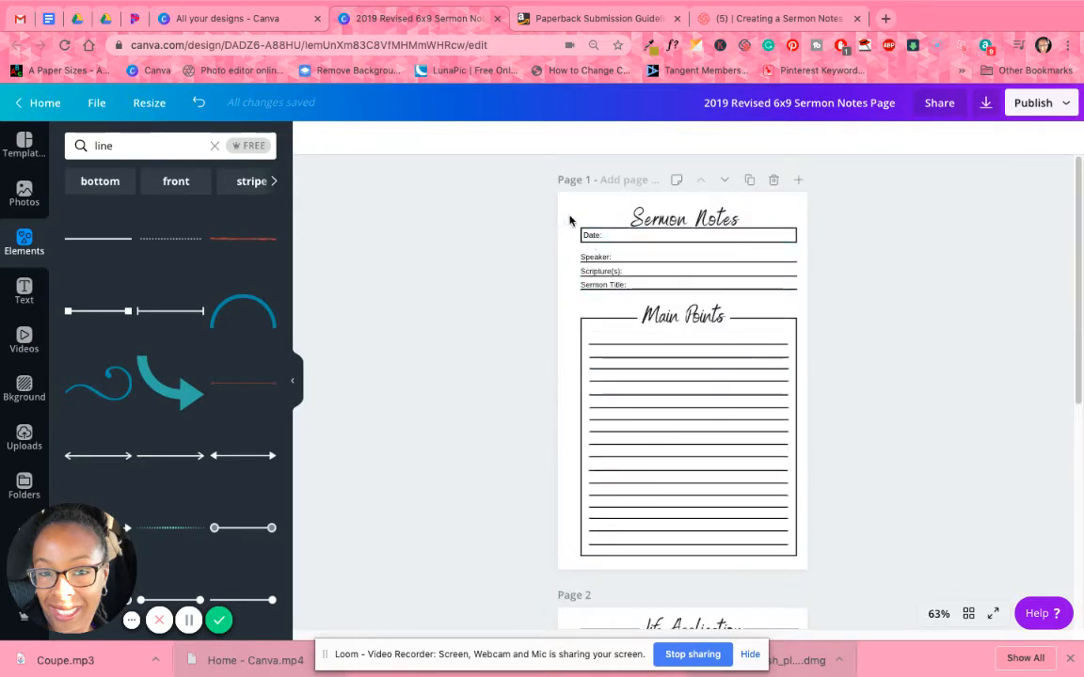
{"action": "scroll", "coordinate": [652, 412], "scroll_direction": "down", "scroll_amount": 3}
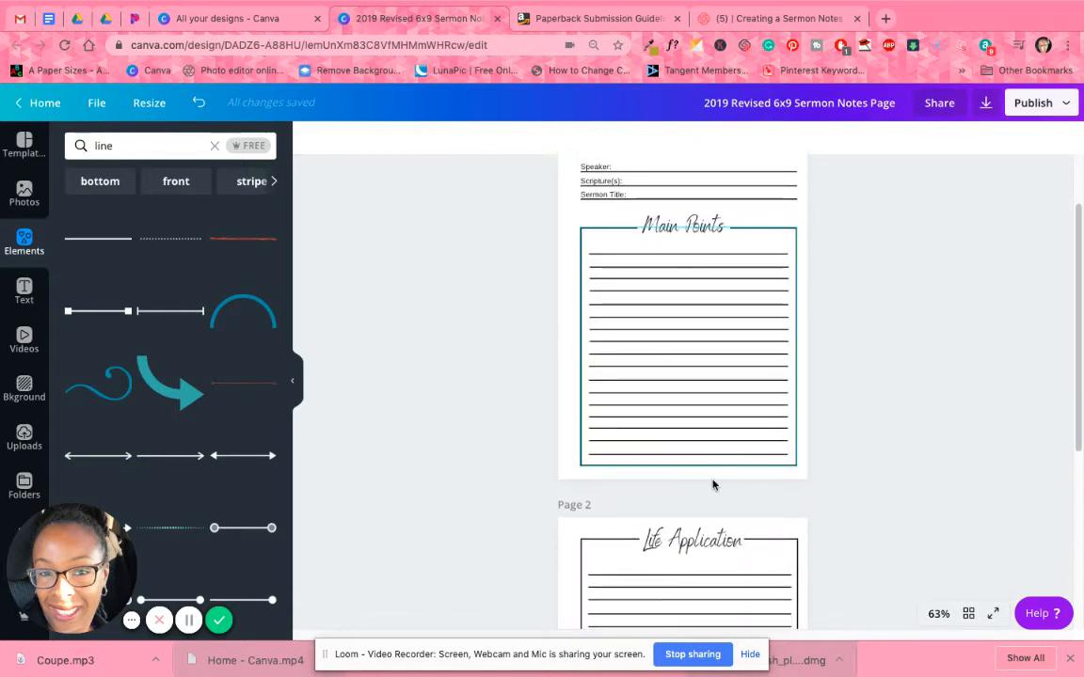
{"action": "scroll", "coordinate": [567, 550], "scroll_direction": "down", "scroll_amount": 3}
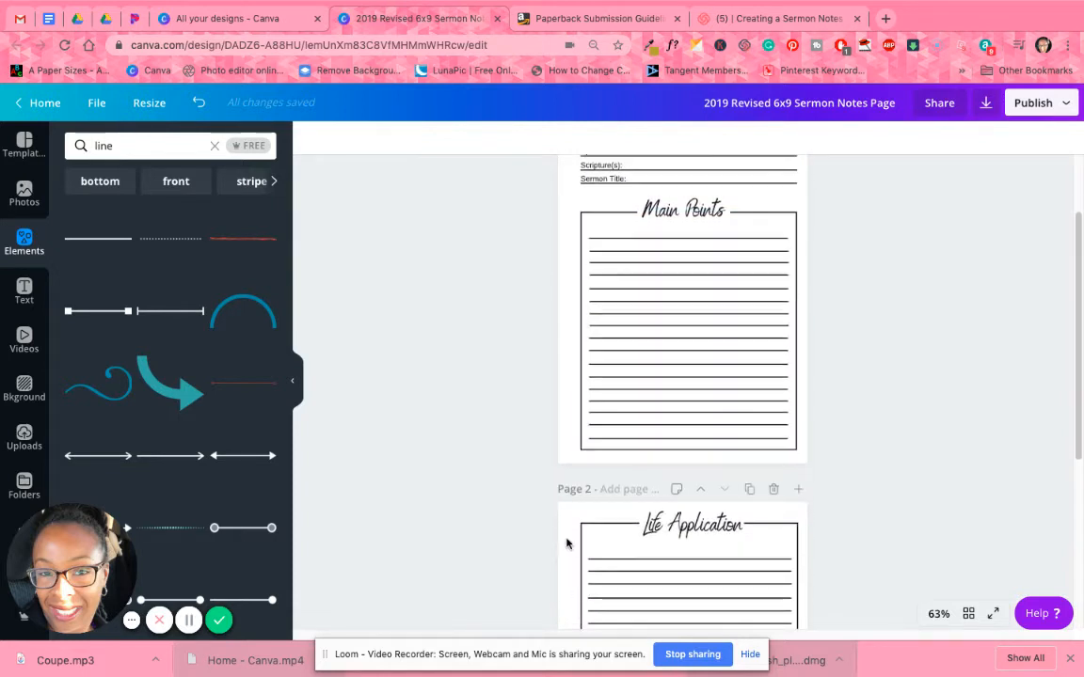
{"action": "scroll", "coordinate": [567, 542], "scroll_direction": "down", "scroll_amount": 3}
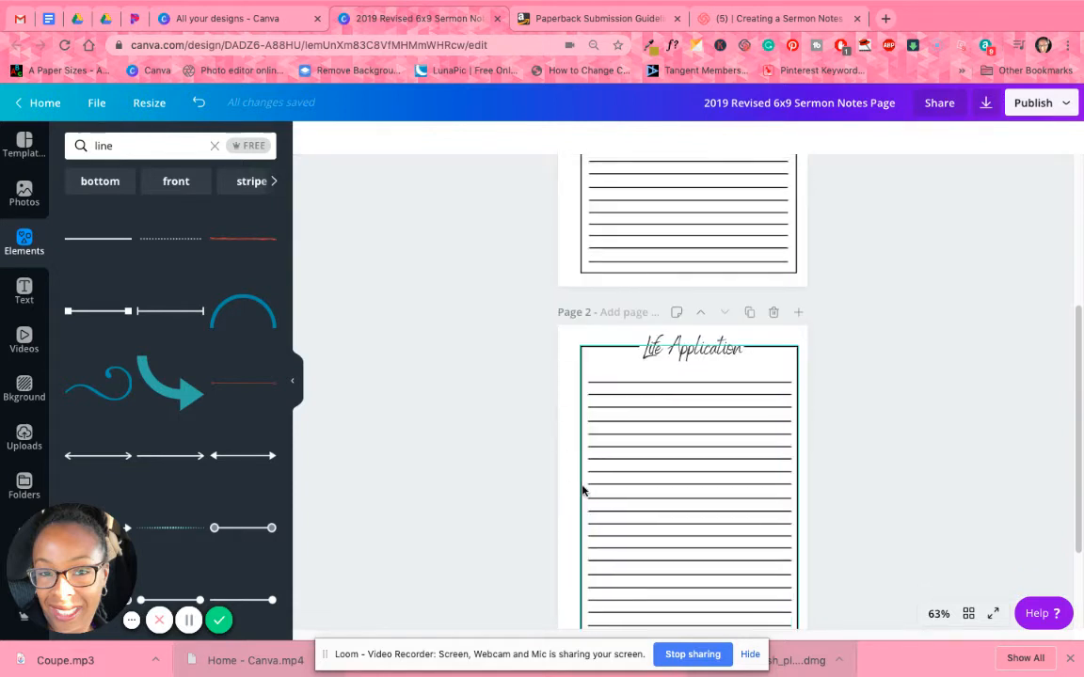
{"action": "scroll", "coordinate": [607, 469], "scroll_direction": "up", "scroll_amount": 5}
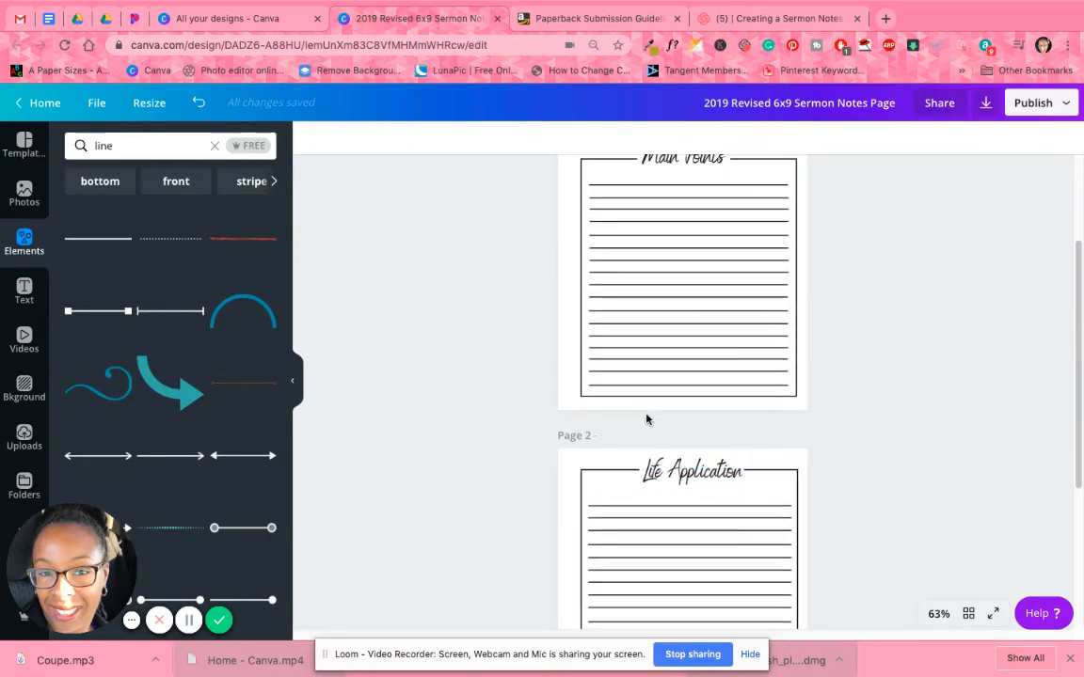
{"action": "scroll", "coordinate": [648, 420], "scroll_direction": "up", "scroll_amount": 3}
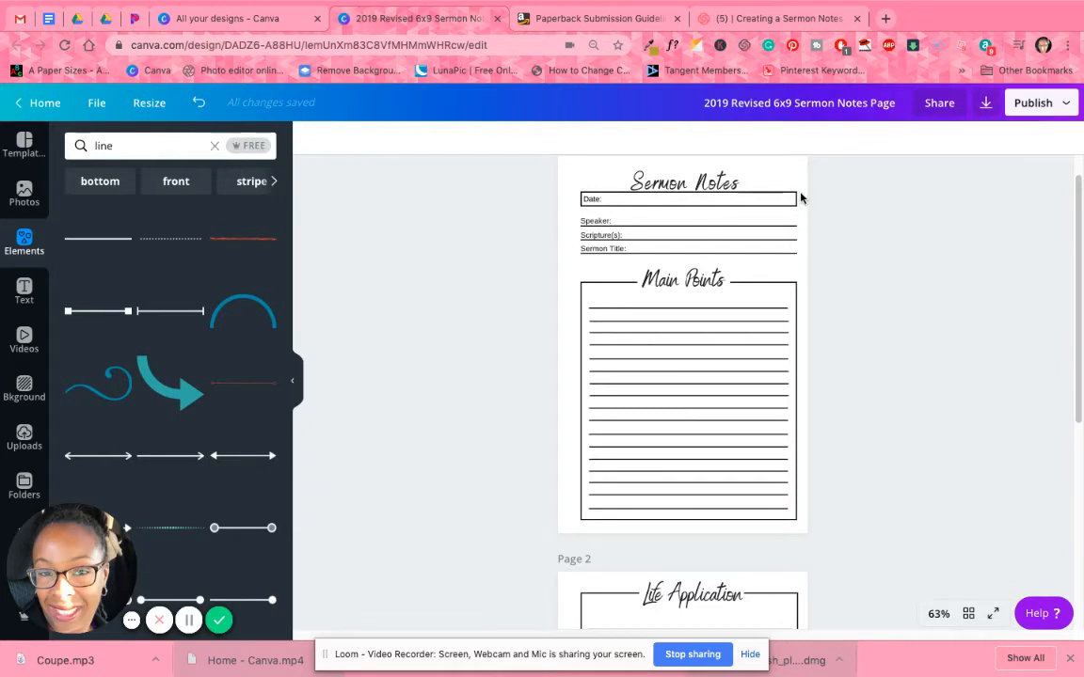
{"action": "scroll", "coordinate": [694, 384], "scroll_direction": "up", "scroll_amount": 1}
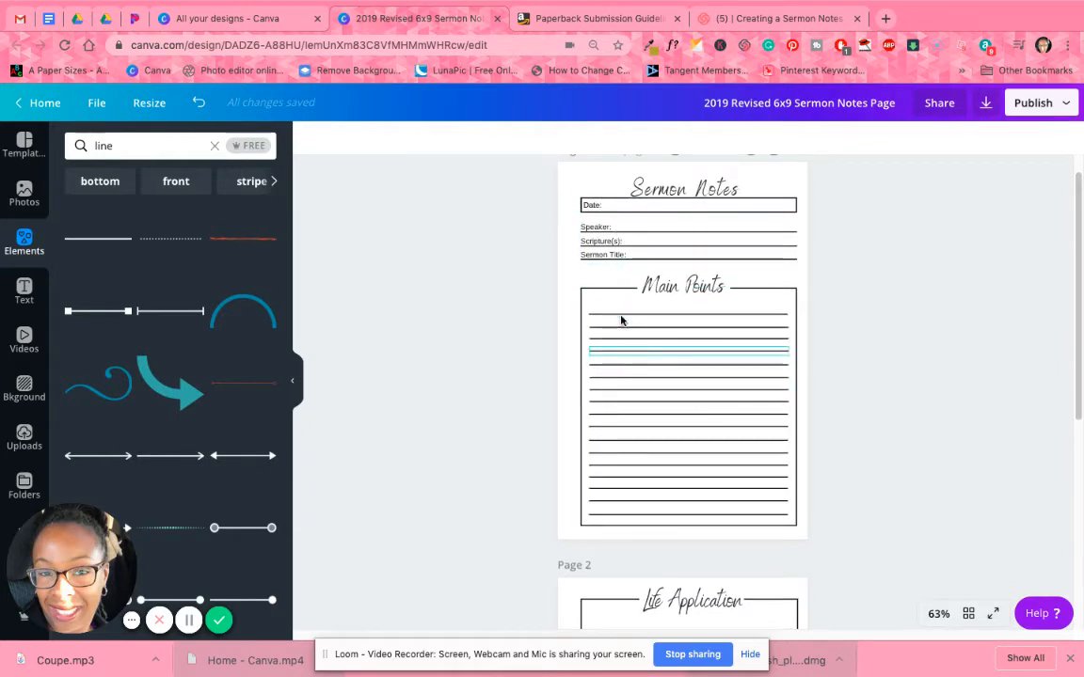
{"action": "left_click_drag", "start_coordinate": [570, 177], "coordinate": [802, 533]}
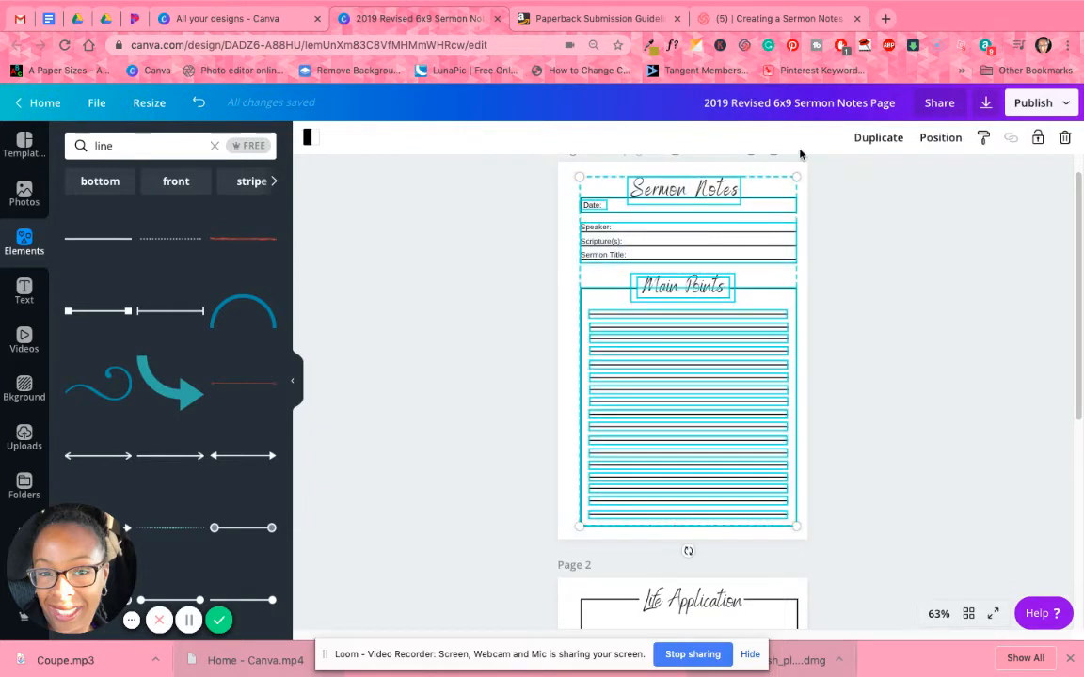
{"action": "scroll", "coordinate": [899, 339], "scroll_direction": "up", "scroll_amount": 1}
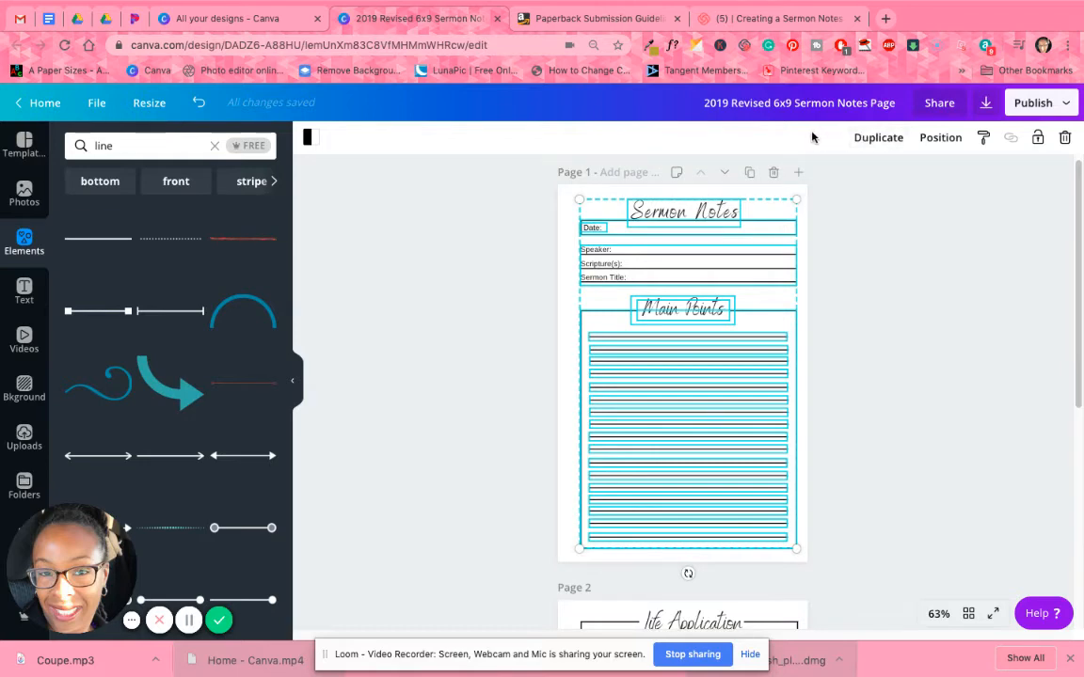
{"action": "left_click", "coordinate": [828, 308]}
Ungroup the Speaker, Scripture(s) and Sermon Title lines on page 1.
{"action": "left_click", "coordinate": [687, 264]}
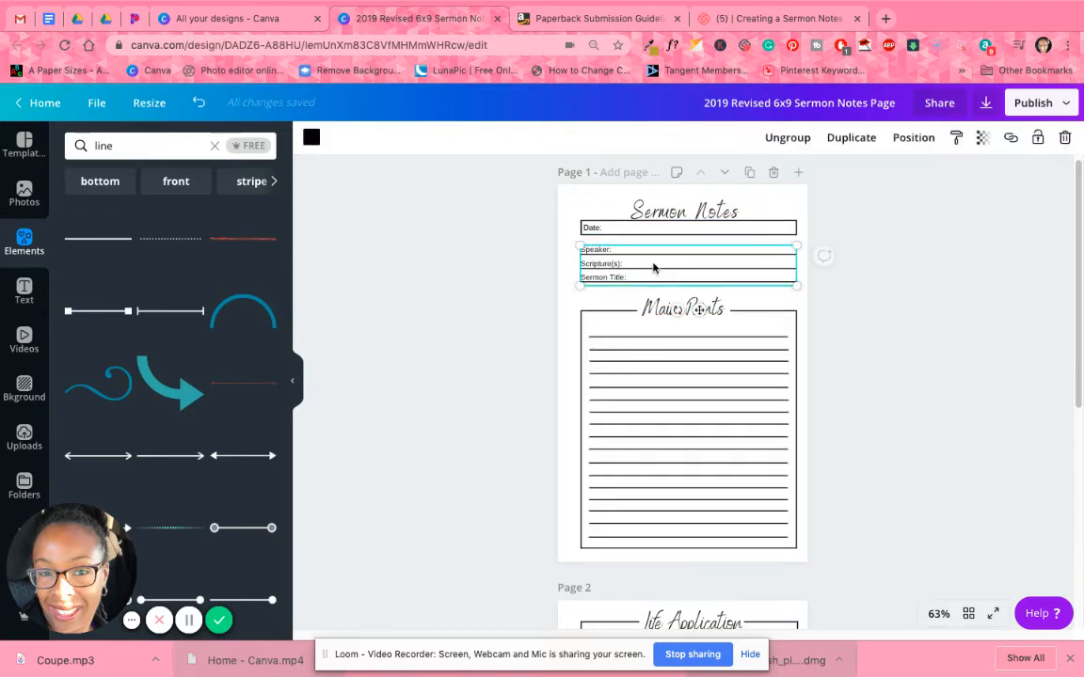
{"action": "left_click", "coordinate": [791, 146]}
{"action": "left_click", "coordinate": [885, 263]}
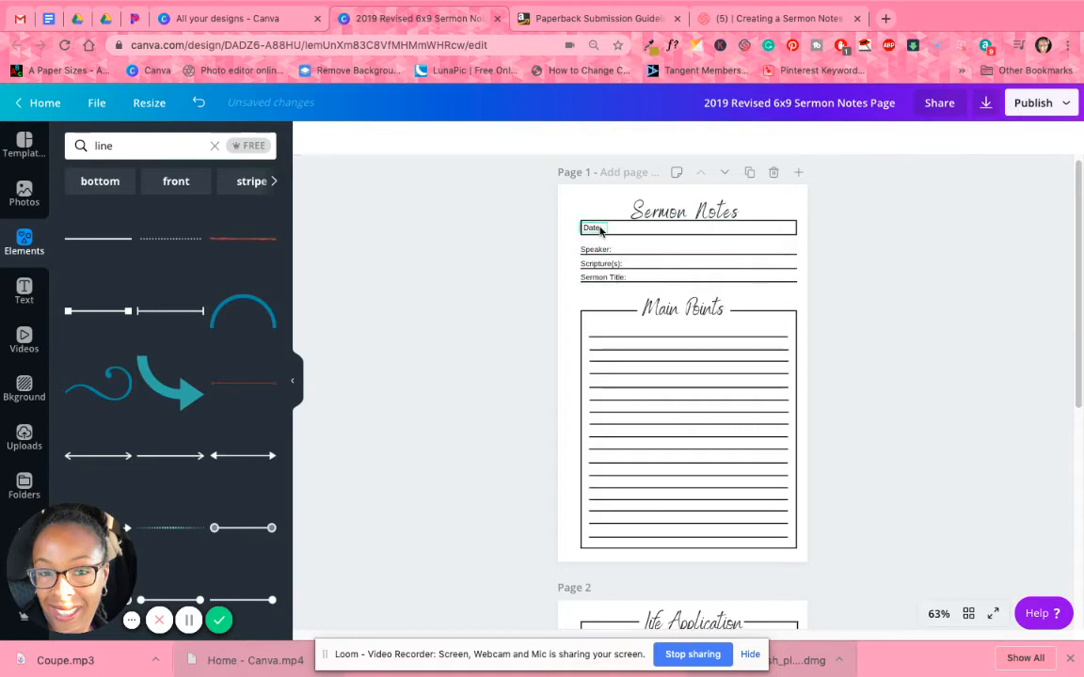
Select all elements of the Sermon Notes page, from the heading to the last ruled line, and group them.
{"action": "left_click", "coordinate": [602, 230]}
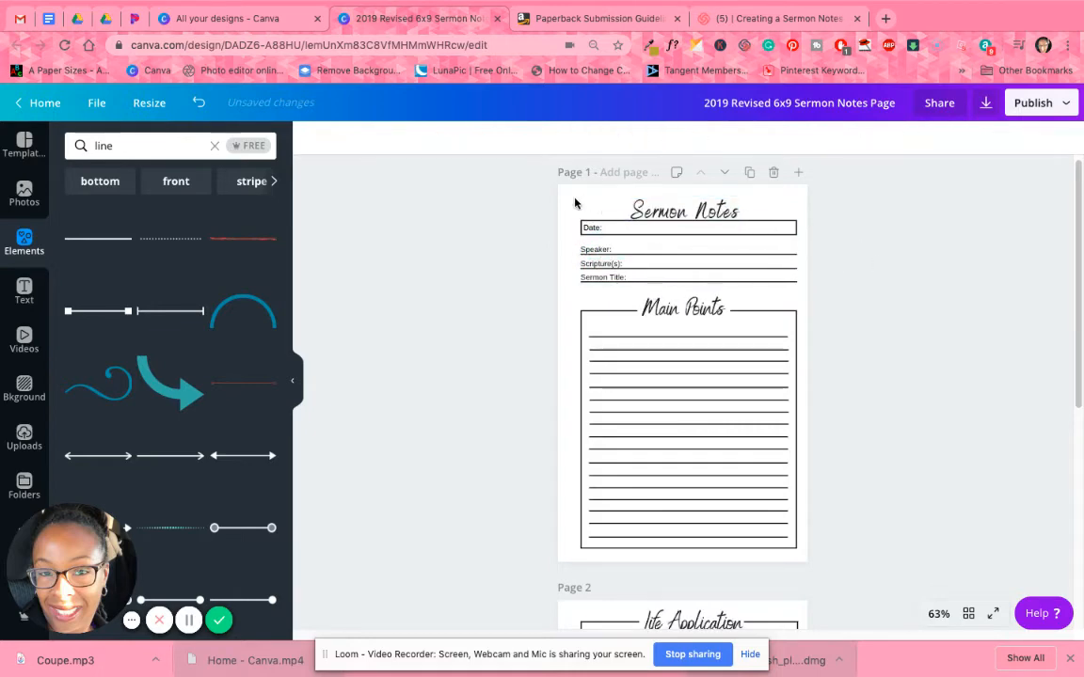
{"action": "left_click", "coordinate": [517, 177]}
{"action": "left_click_drag", "start_coordinate": [680, 218], "coordinate": [747, 556]}
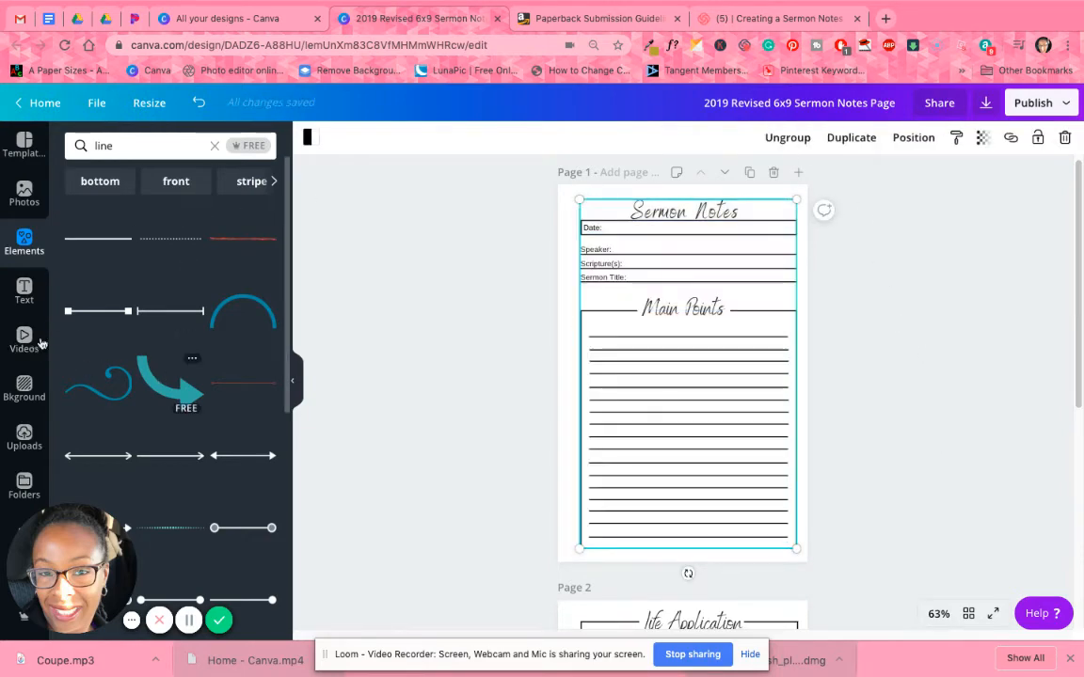
Add a grey square, shape it into a full-height strip along page 1's right margin, and shift the Sermon Notes group left against it.
{"action": "left_click", "coordinate": [19, 242]}
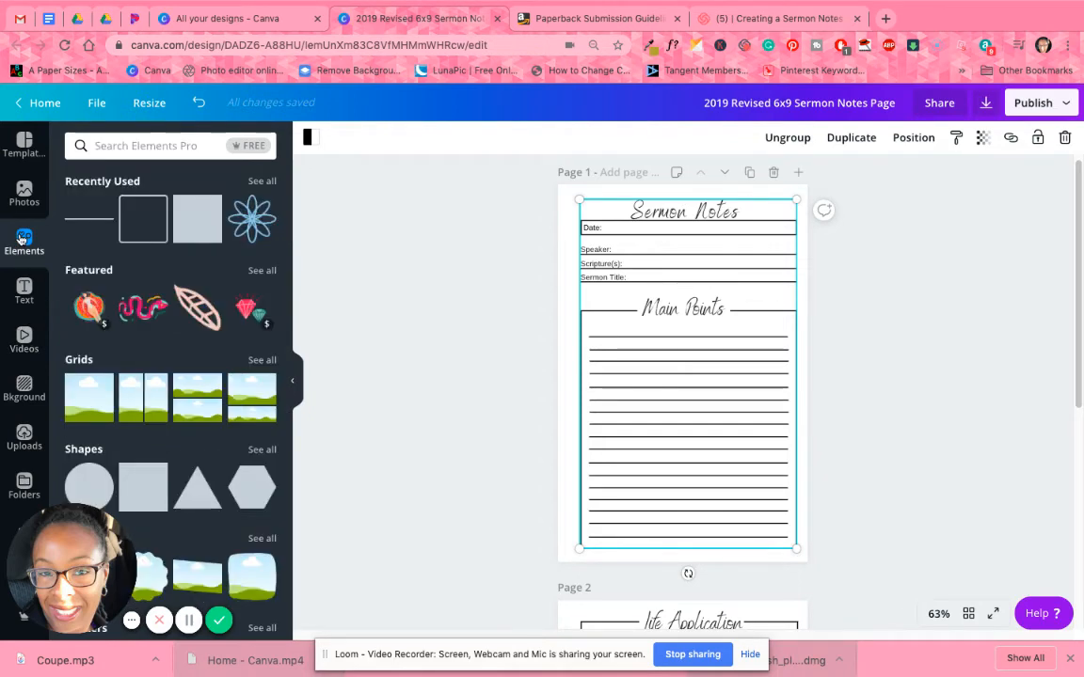
{"action": "left_click", "coordinate": [199, 223]}
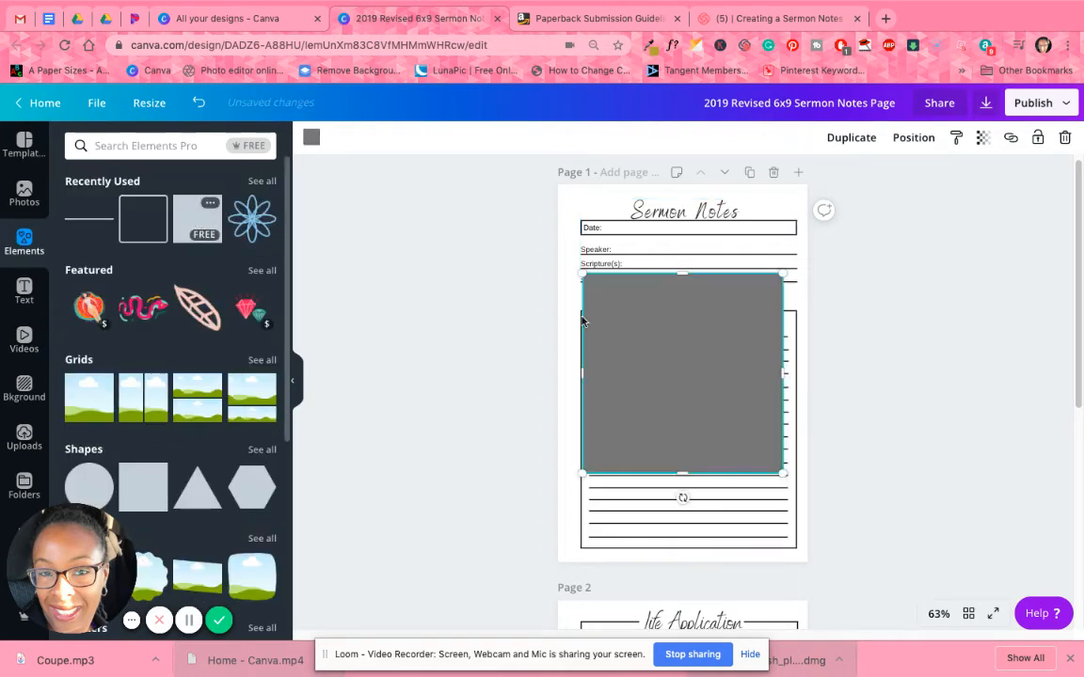
{"action": "left_click_drag", "start_coordinate": [674, 379], "coordinate": [800, 260]}
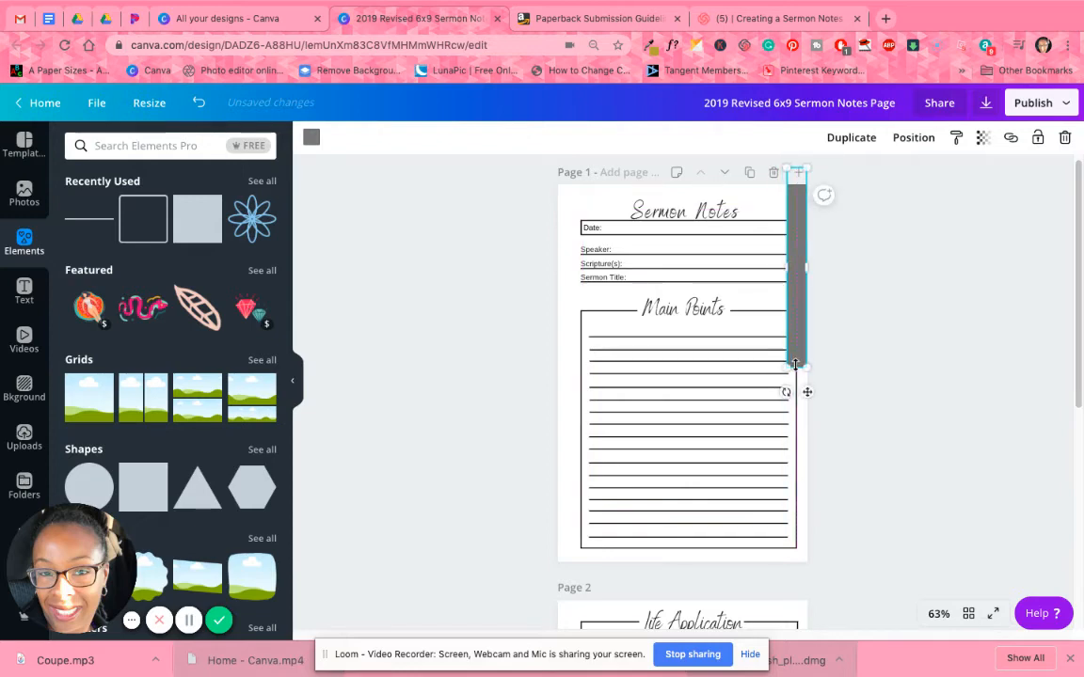
{"action": "left_click_drag", "start_coordinate": [793, 492], "coordinate": [796, 584]}
{"action": "left_click_drag", "start_coordinate": [713, 411], "coordinate": [740, 410]}
Rotate the grey strip horizontally, make it thinner, place it along page 1's bottom edge, and nudge the Sermon Notes group to sit above it.
{"action": "left_click", "coordinate": [796, 198]}
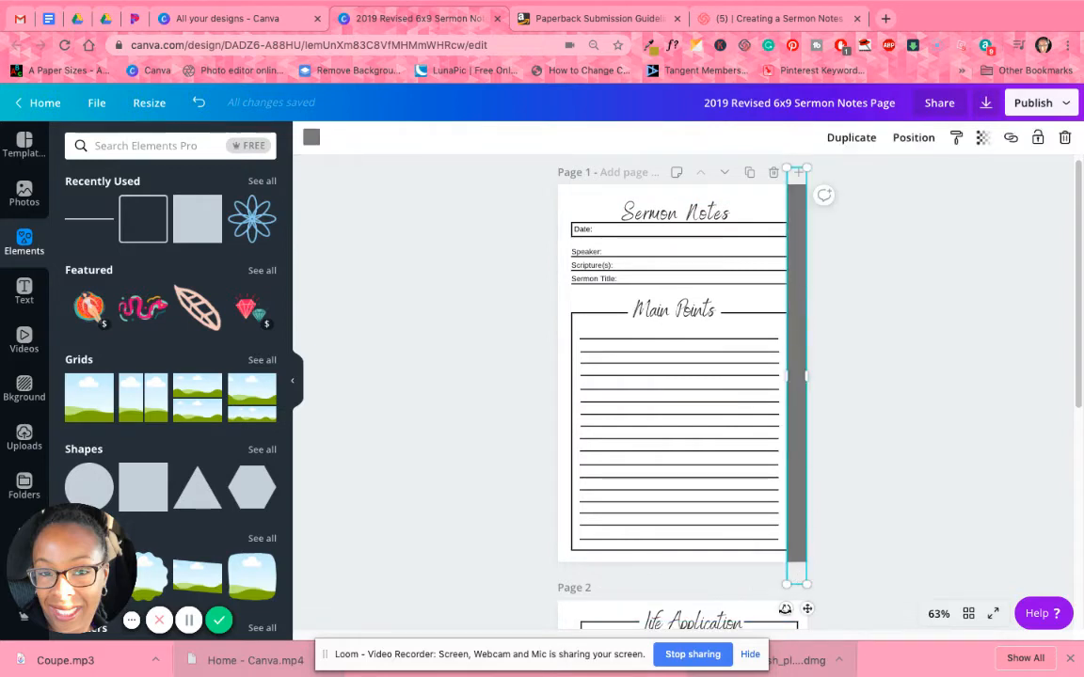
{"action": "left_click_drag", "start_coordinate": [721, 599], "coordinate": [603, 363]}
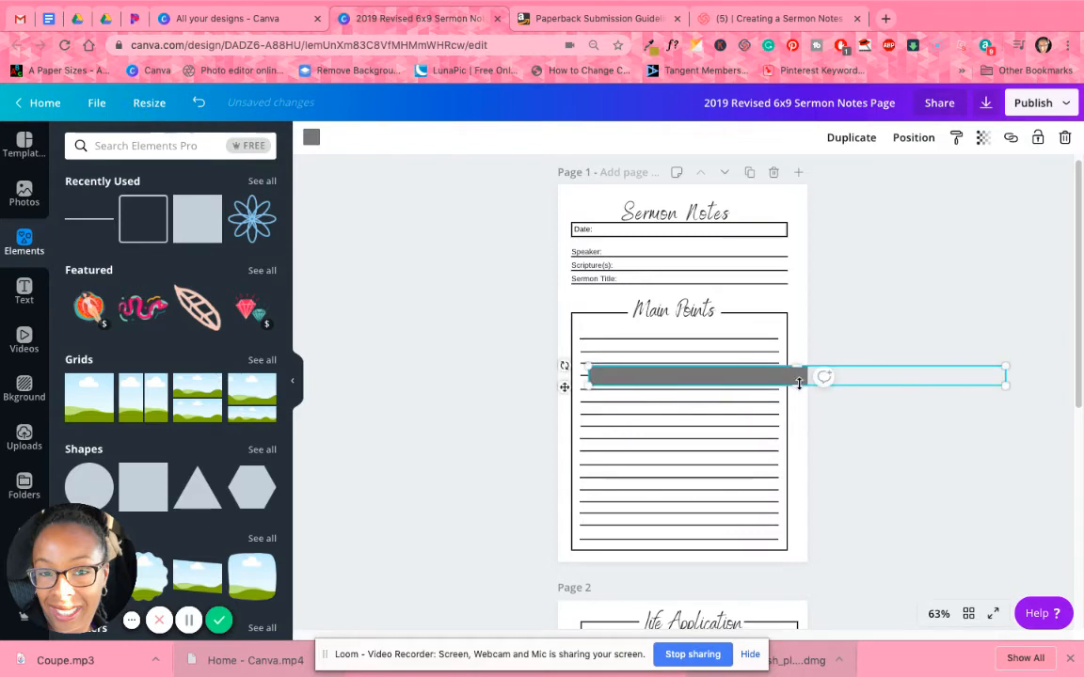
{"action": "left_click_drag", "start_coordinate": [797, 382], "coordinate": [905, 373]}
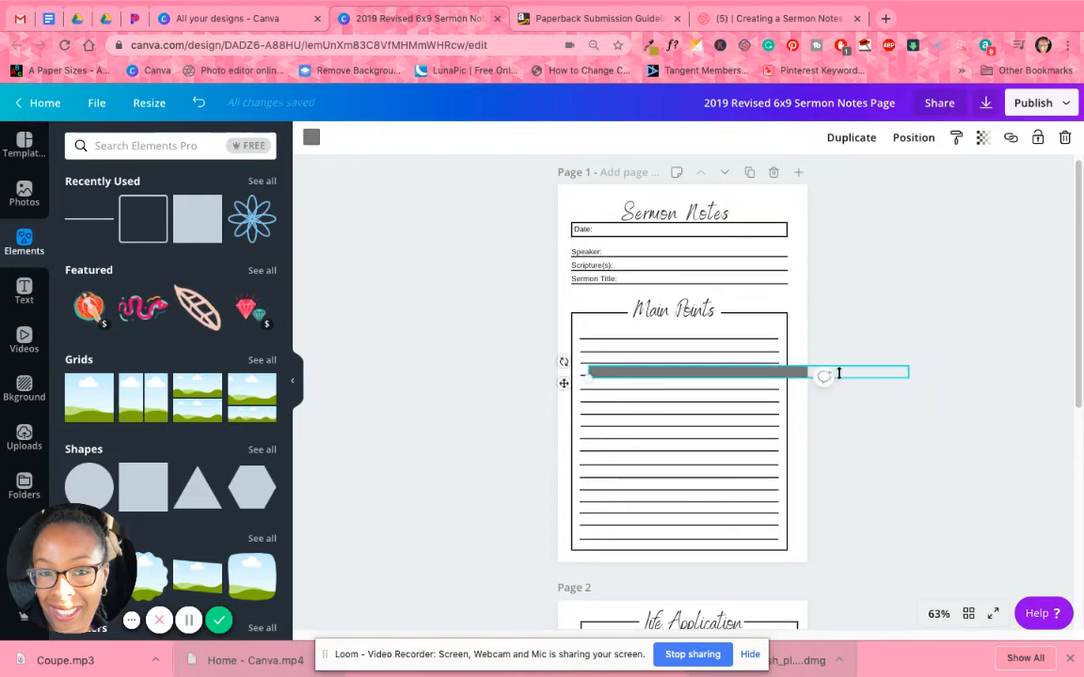
{"action": "left_click_drag", "start_coordinate": [562, 385], "coordinate": [512, 566]}
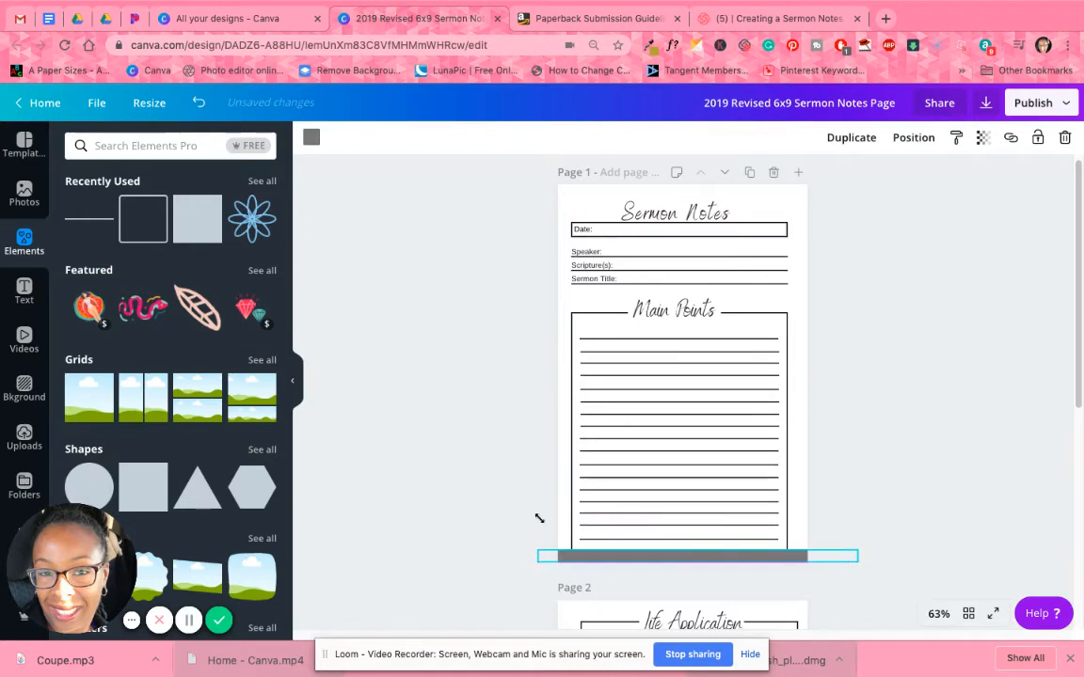
{"action": "left_click", "coordinate": [704, 445]}
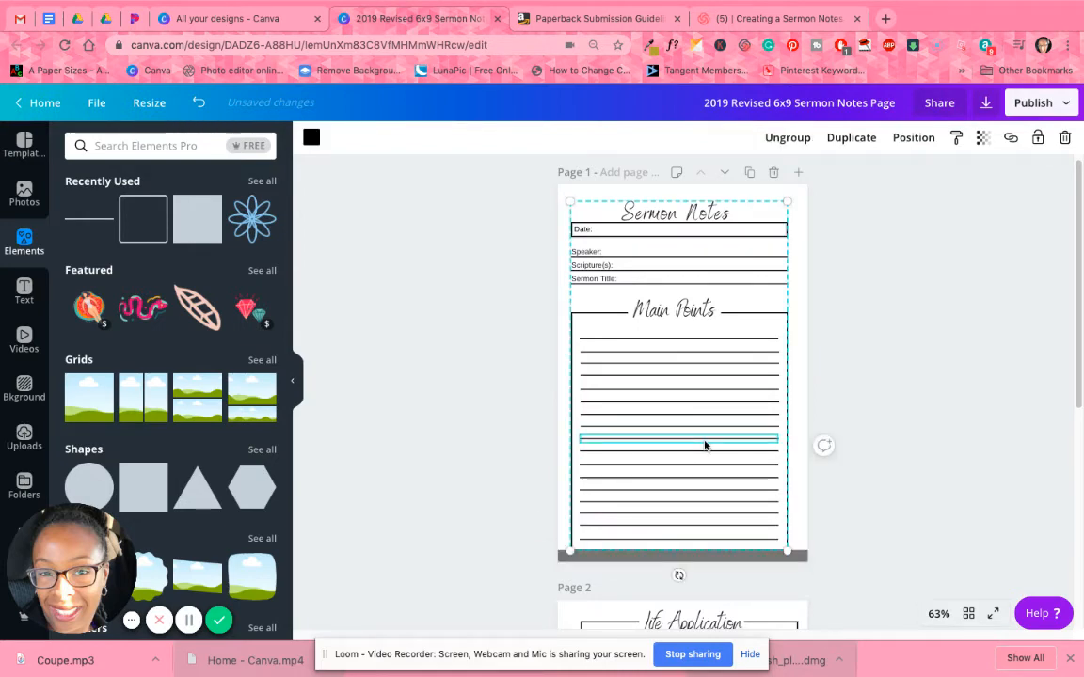
{"action": "left_click_drag", "start_coordinate": [706, 440], "coordinate": [704, 442]}
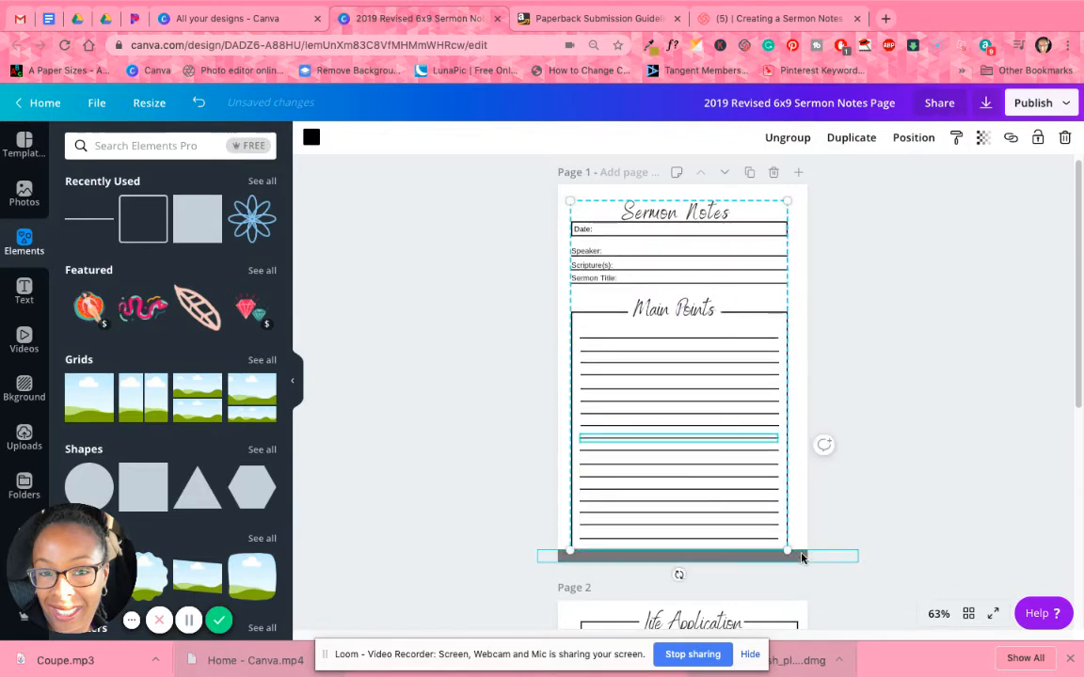
Check page 1's top and left margins with the grey strip, and delete the strip.
{"action": "left_click_drag", "start_coordinate": [802, 558], "coordinate": [807, 190]}
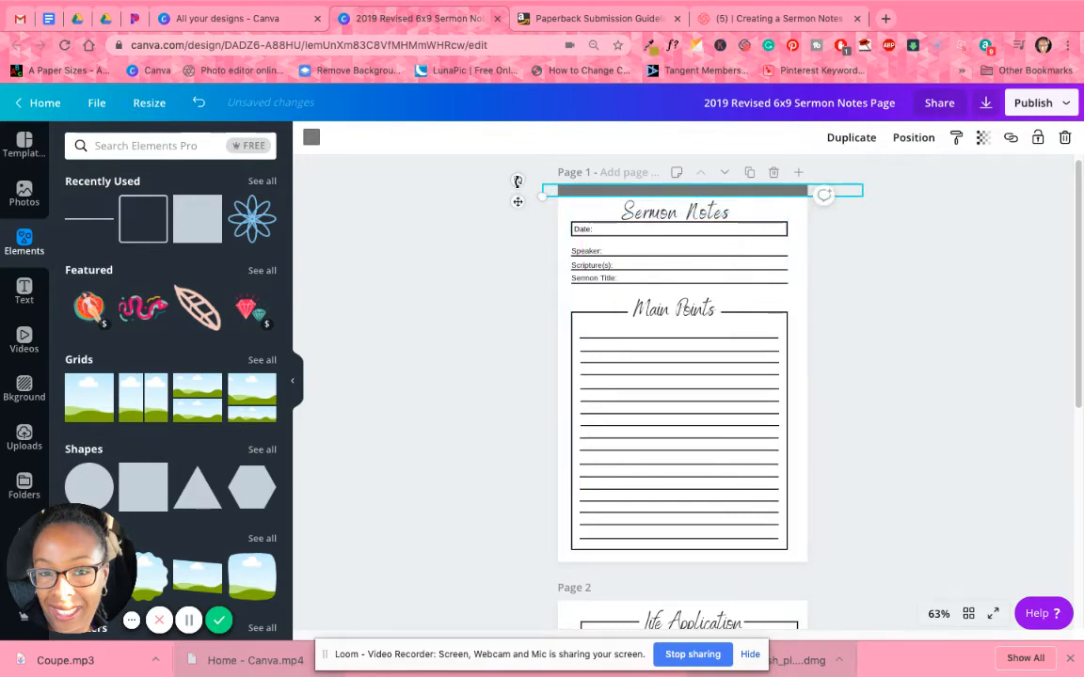
{"action": "left_click_drag", "start_coordinate": [517, 180], "coordinate": [694, 375]}
{"action": "left_click_drag", "start_coordinate": [699, 230], "coordinate": [704, 193]}
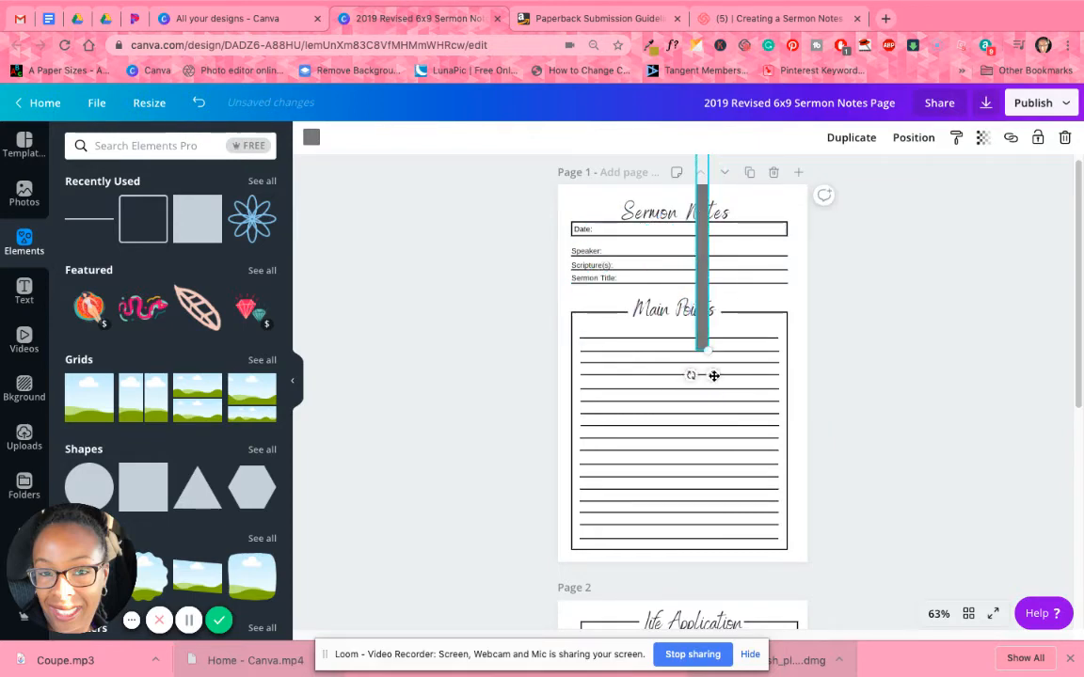
{"action": "left_click_drag", "start_coordinate": [714, 376], "coordinate": [570, 513]}
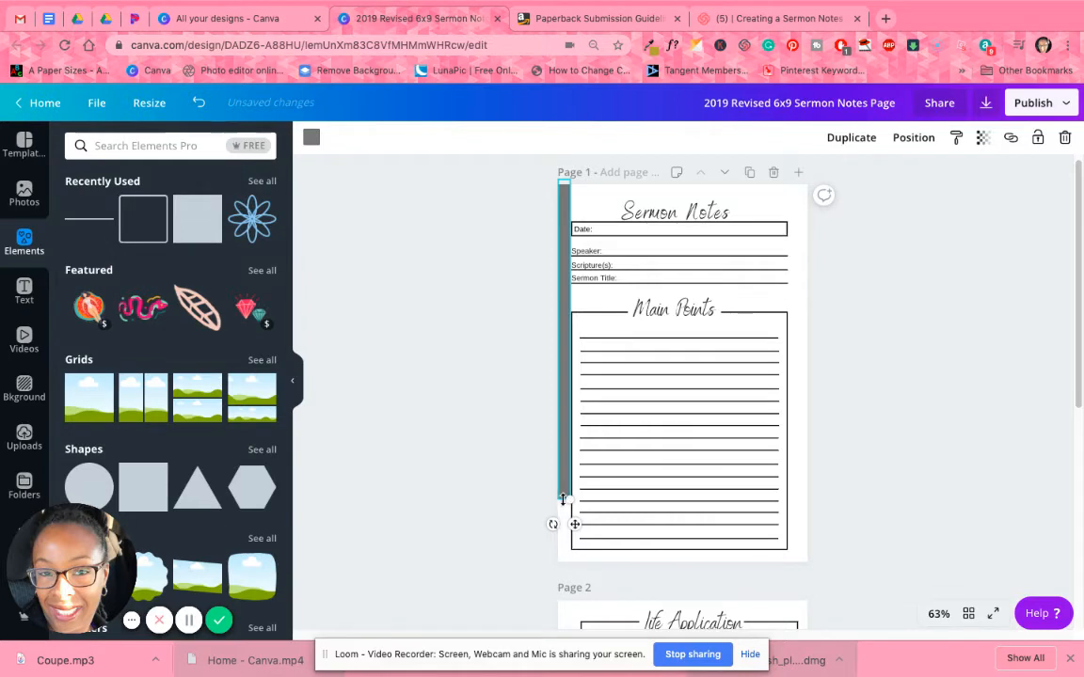
{"action": "left_click_drag", "start_coordinate": [567, 554], "coordinate": [566, 563]}
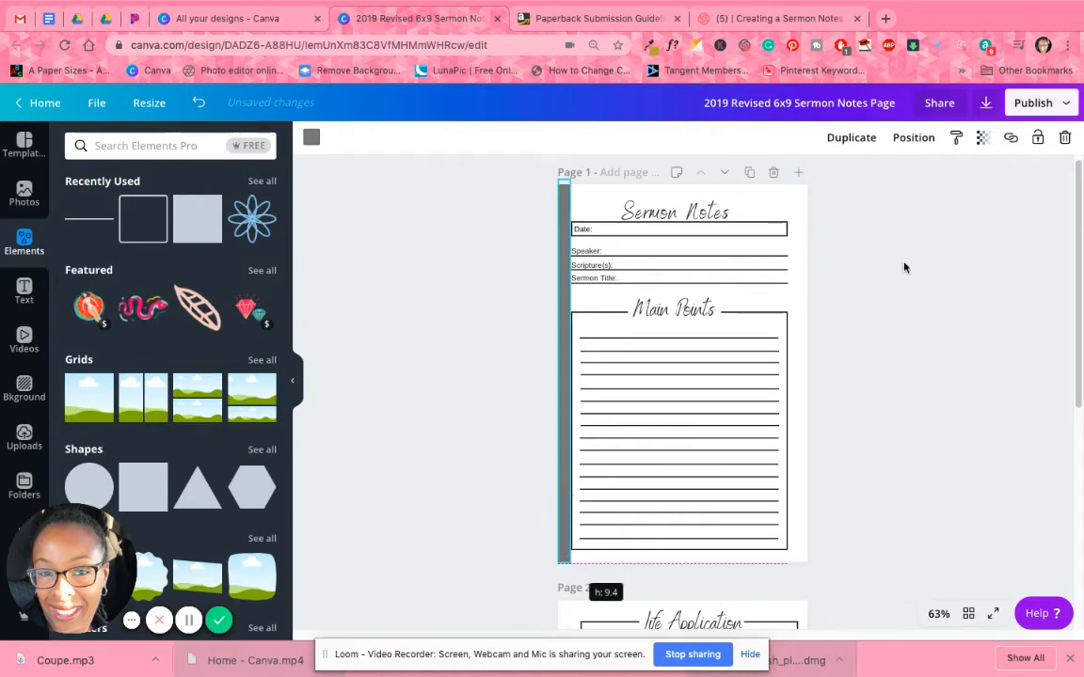
{"action": "left_click", "coordinate": [1064, 138]}
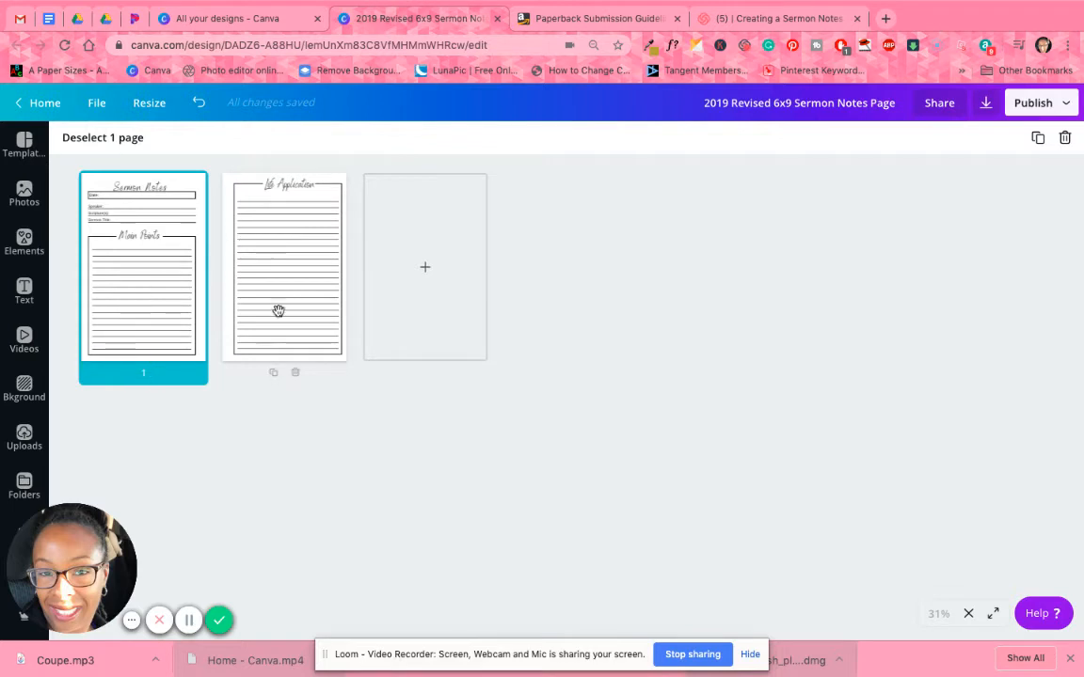
Compare the Sermon Notes and Life Application pages in the page overview and return to the Sermon Notes page.
{"action": "left_click", "coordinate": [235, 441]}
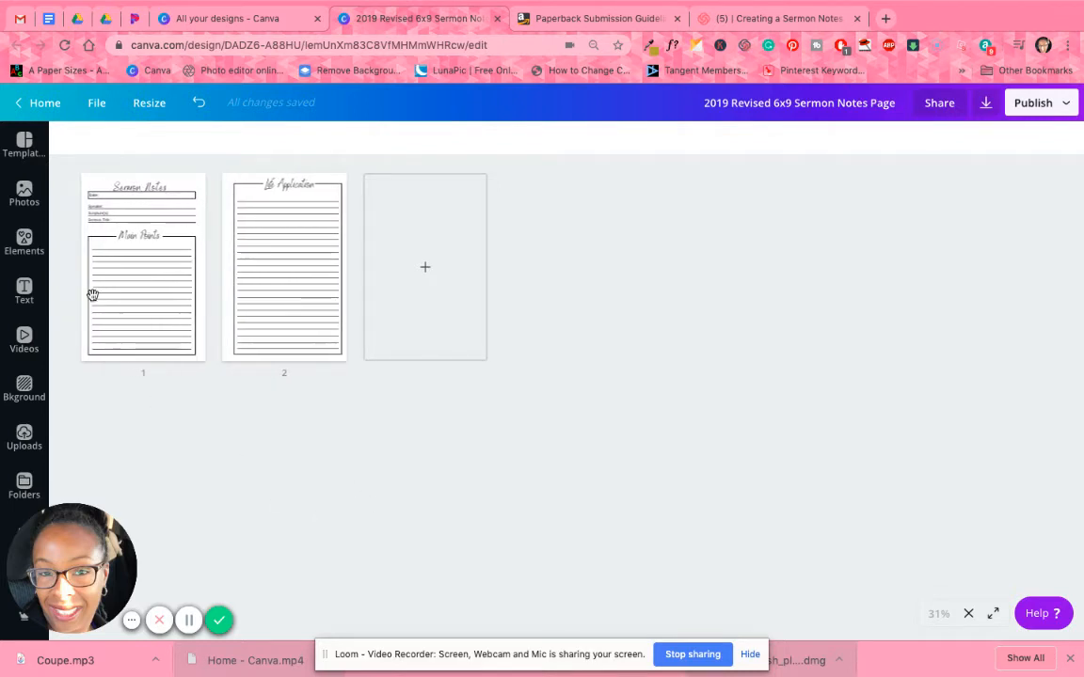
{"action": "left_click", "coordinate": [127, 278]}
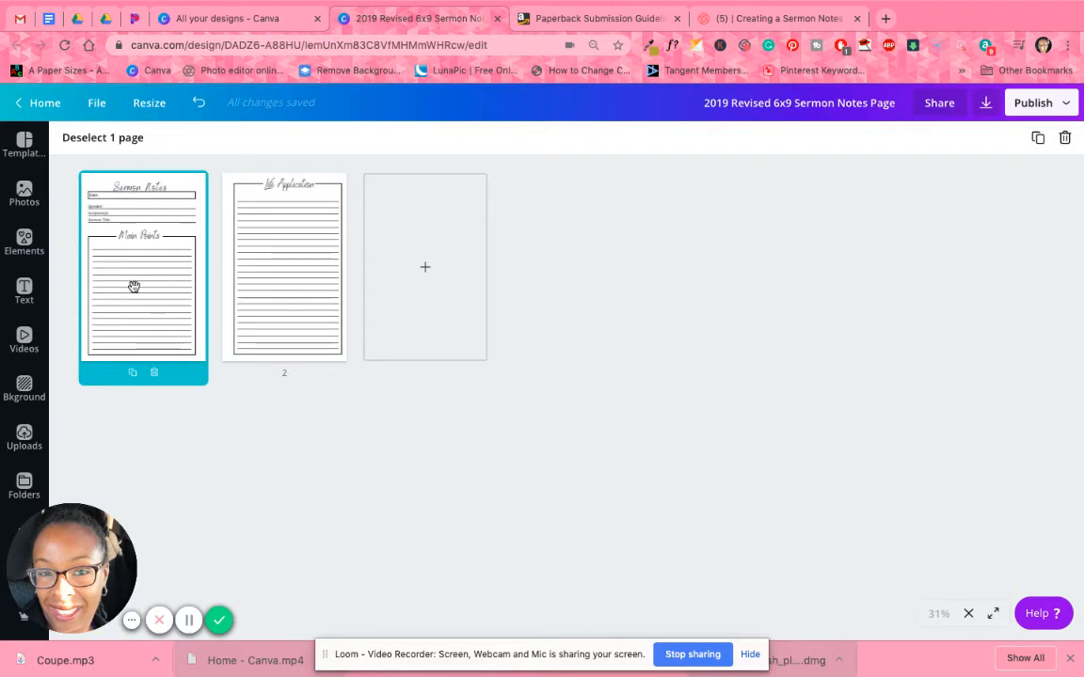
{"action": "left_click", "coordinate": [258, 250]}
{"action": "left_click", "coordinate": [302, 441]}
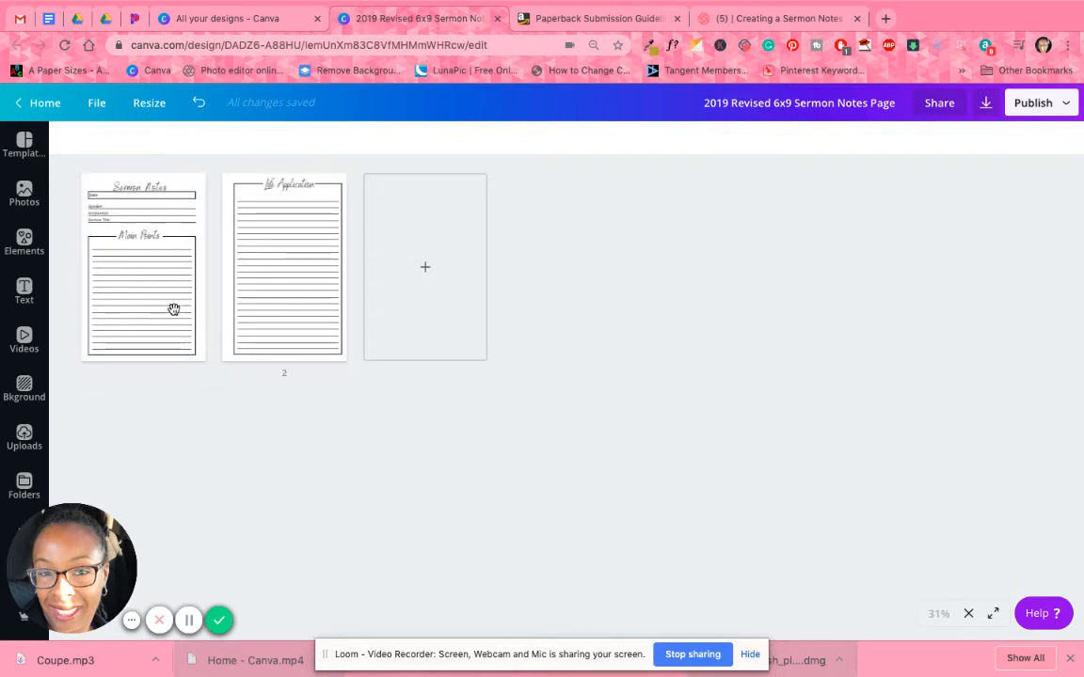
{"action": "left_click", "coordinate": [173, 309]}
{"action": "double_click", "coordinate": [173, 309]}
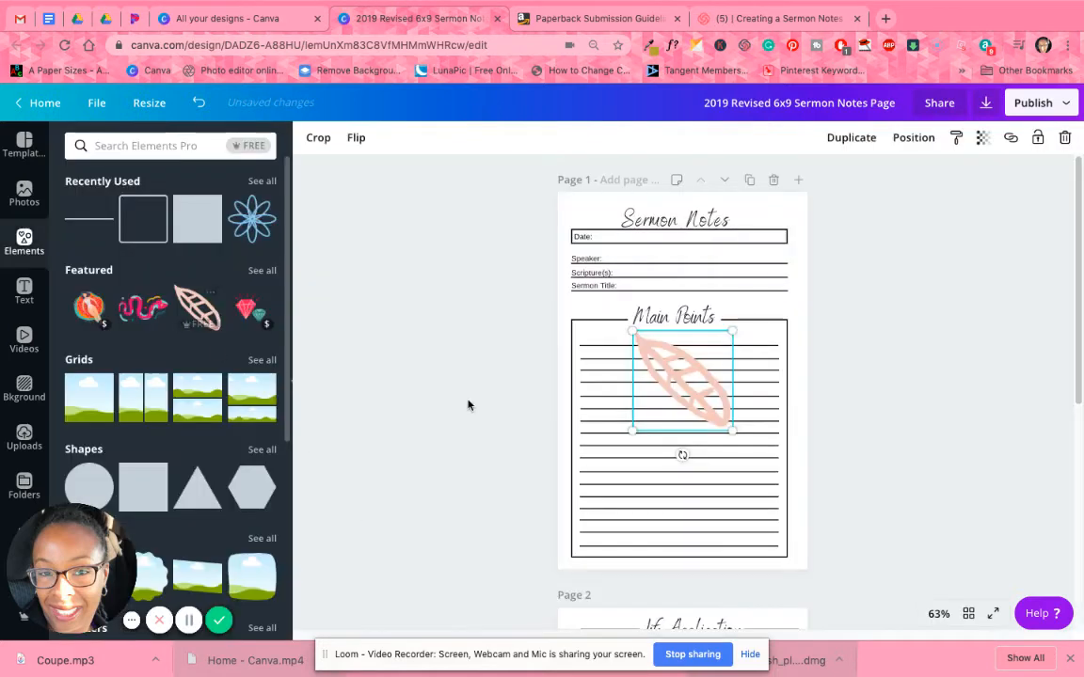
{"action": "key", "text": "Delete"}
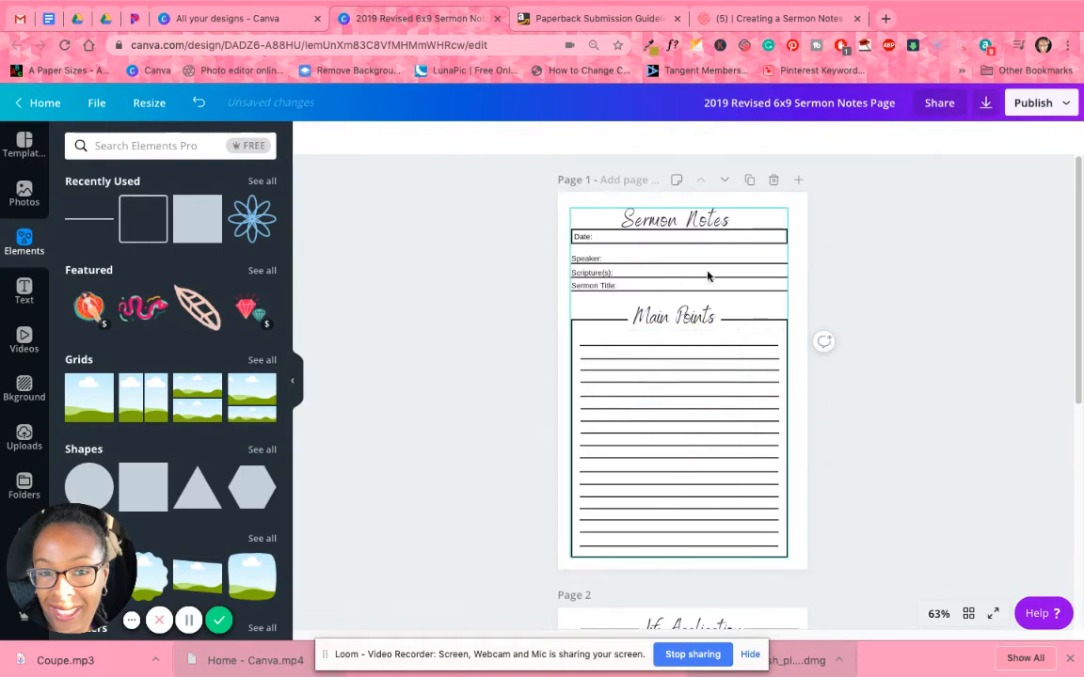
Ungroup all elements of the Sermon Notes page.
{"action": "left_click", "coordinate": [679, 220]}
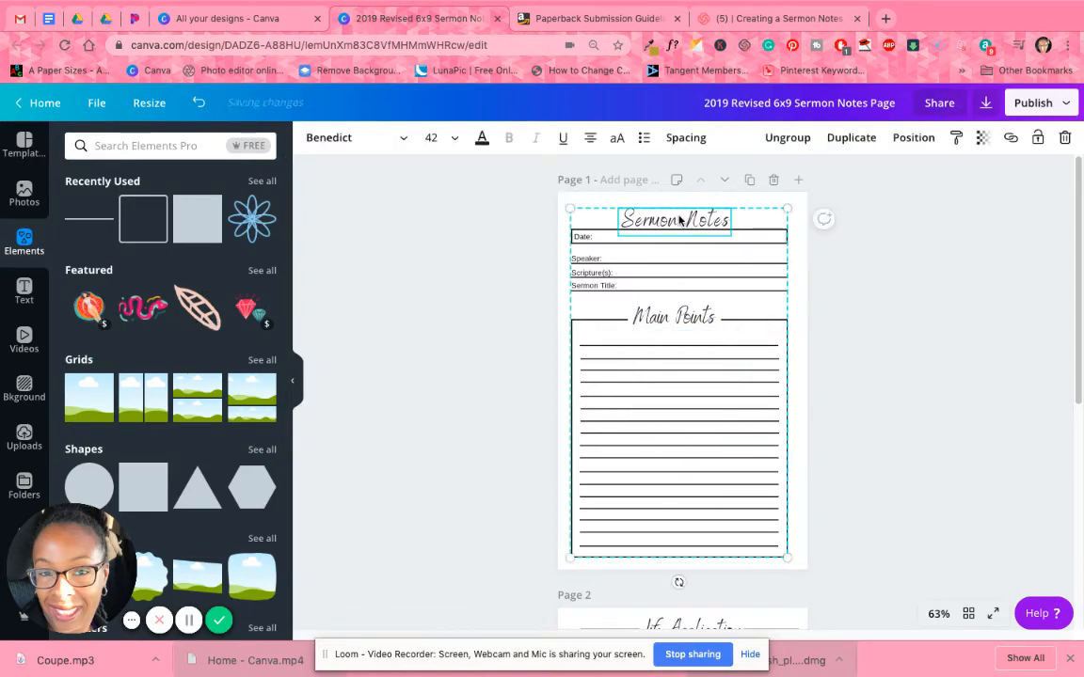
{"action": "left_click", "coordinate": [800, 141]}
{"action": "left_click", "coordinate": [923, 349]}
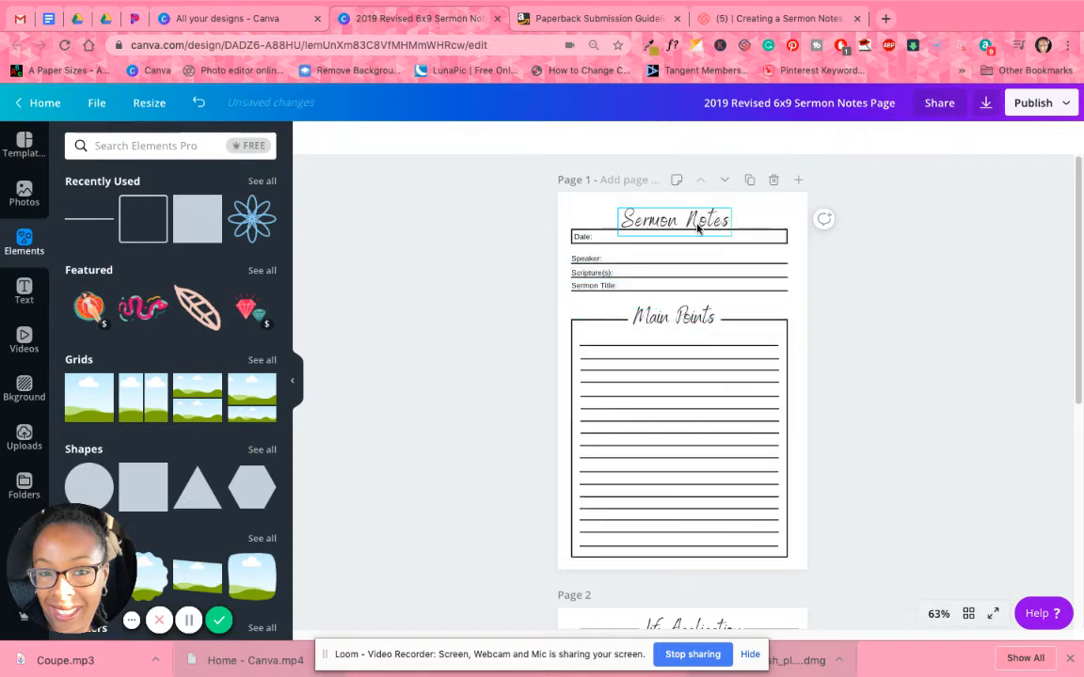
Bring up the text color options for the Sermon Notes heading and copy the hex code b4a23c from the Eye Dropper extension.
{"action": "left_click", "coordinate": [704, 217]}
{"action": "left_click", "coordinate": [483, 140]}
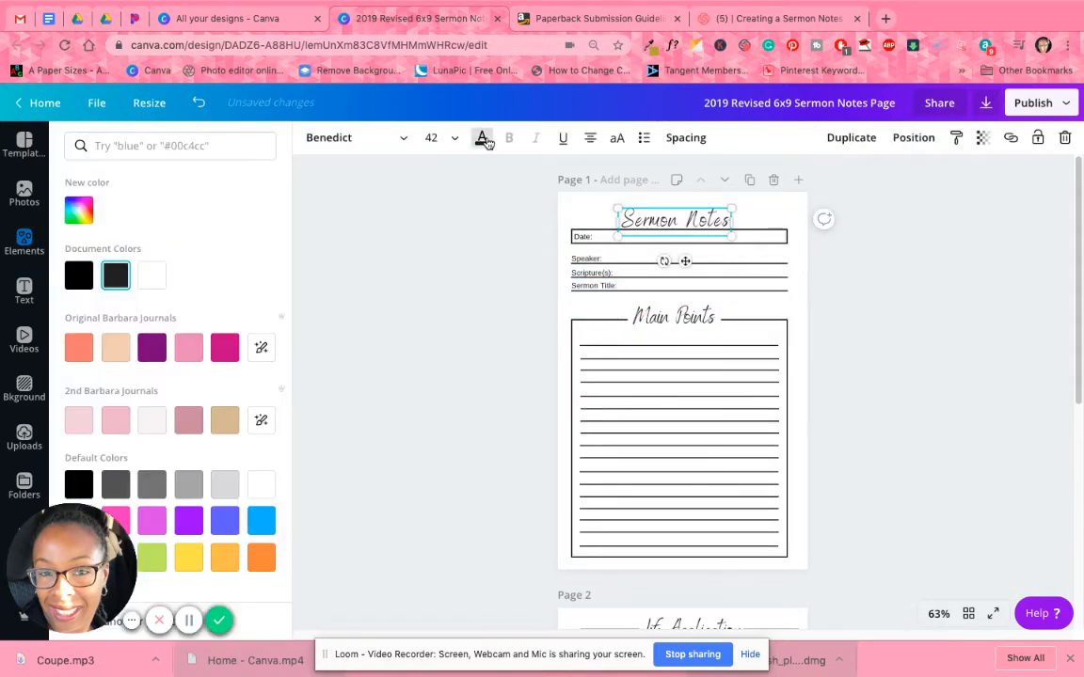
{"action": "left_click", "coordinate": [649, 46]}
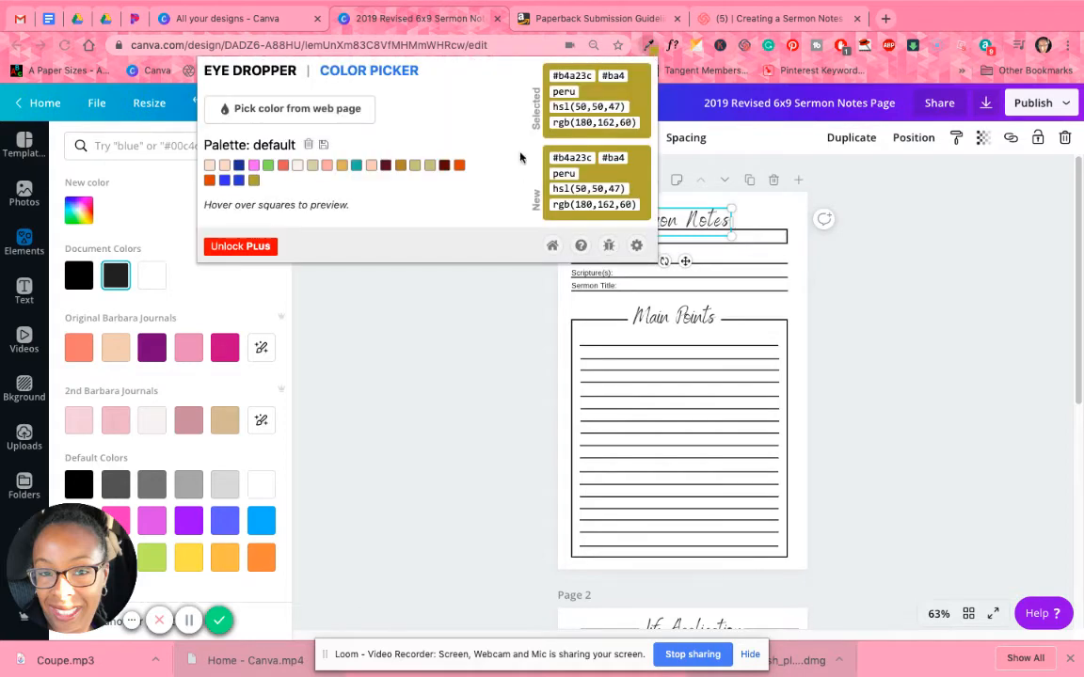
{"action": "double_click", "coordinate": [569, 77]}
{"action": "right_click", "coordinate": [568, 77]}
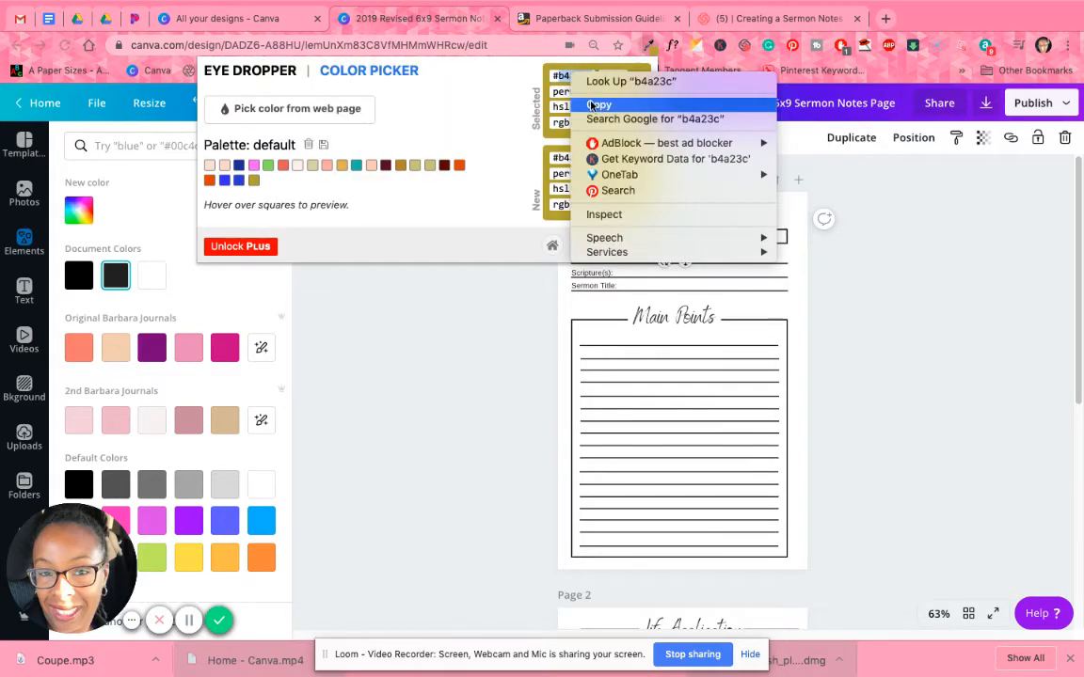
{"action": "left_click", "coordinate": [593, 98]}
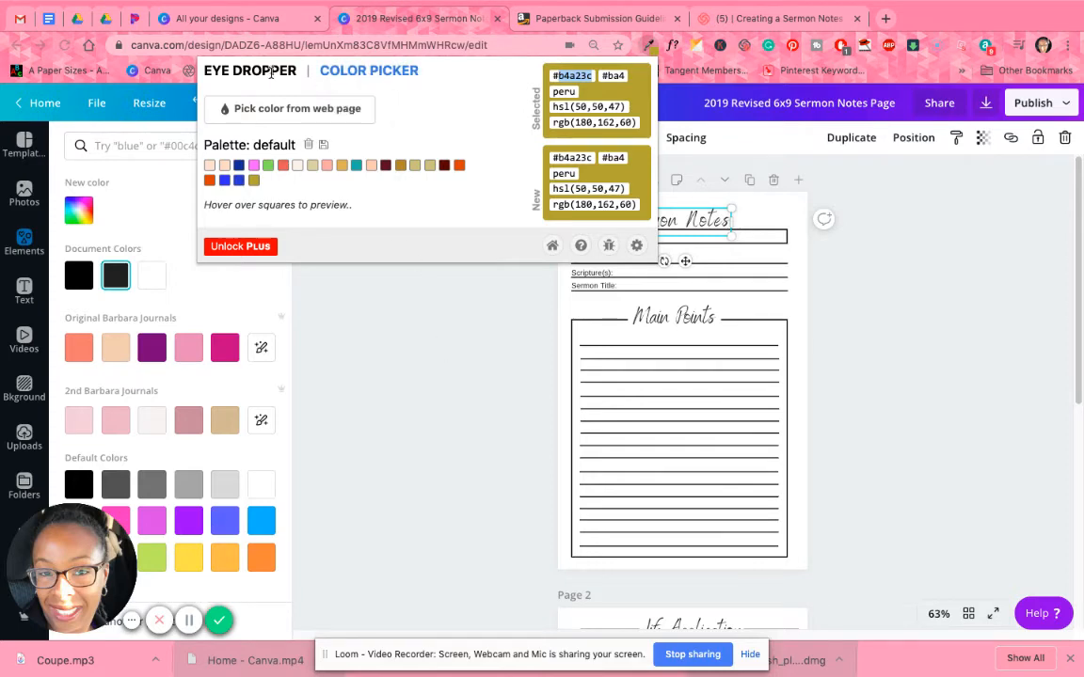
{"action": "left_click", "coordinate": [273, 109]}
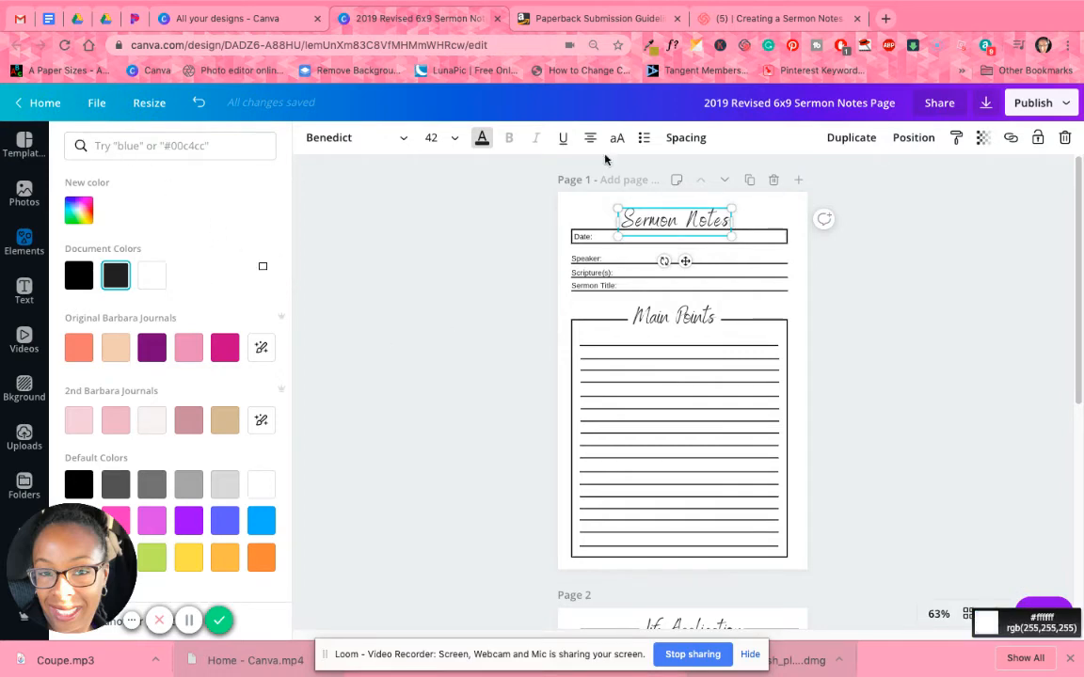
{"action": "left_click", "coordinate": [649, 45]}
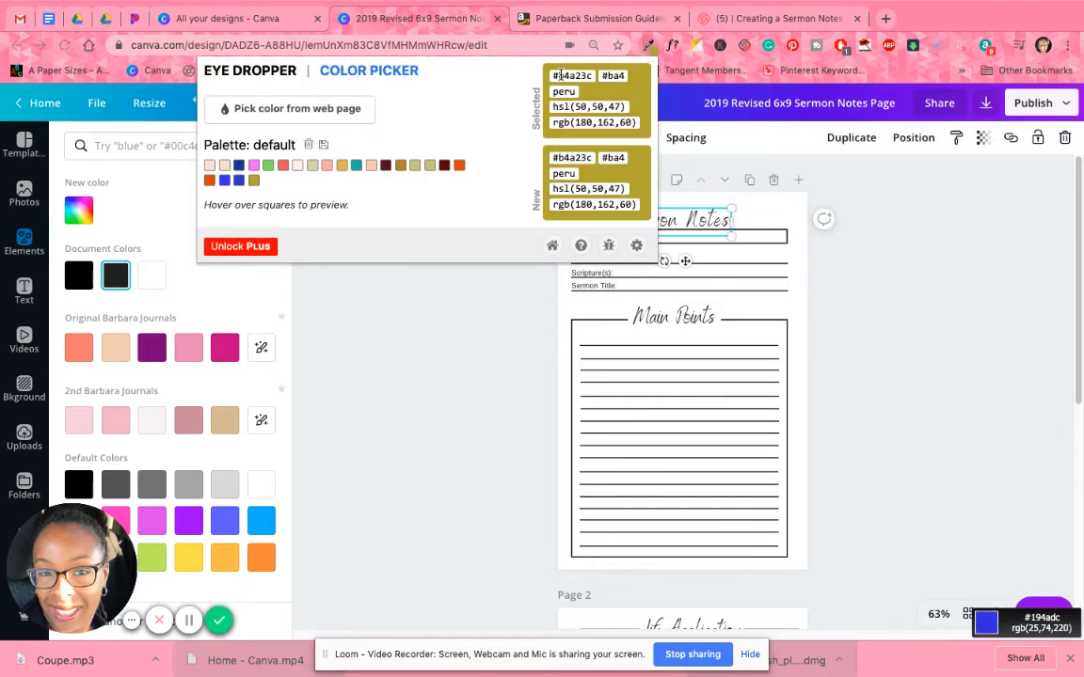
{"action": "right_click", "coordinate": [559, 75]}
{"action": "left_click", "coordinate": [587, 104]}
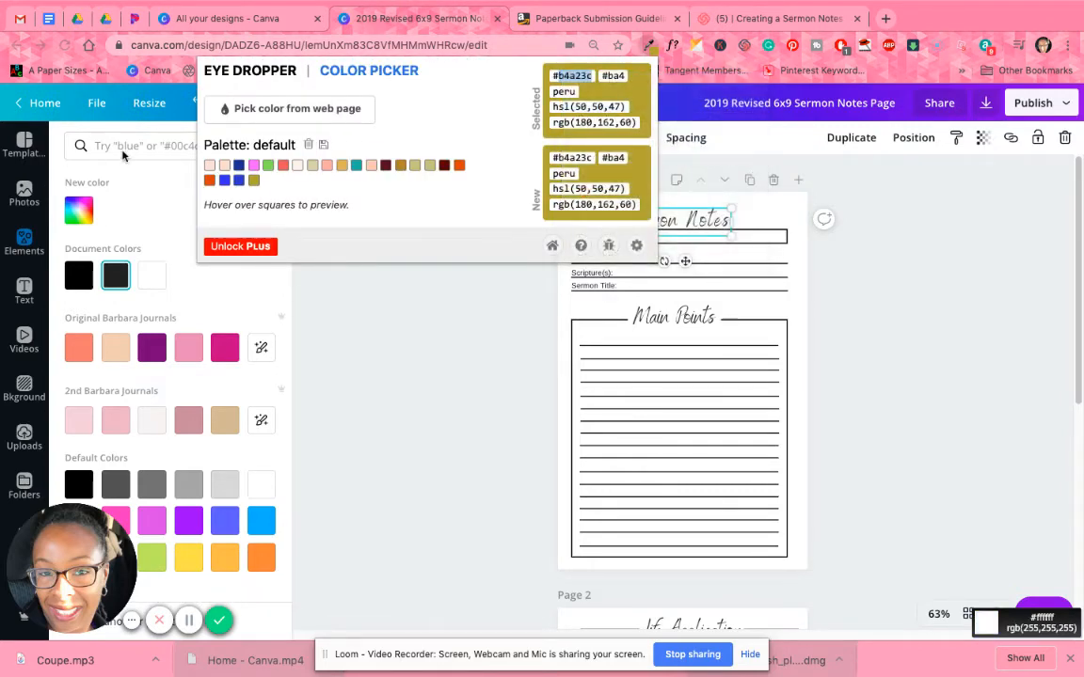
Set the Sermon Notes heading's text color to b4a23c.
{"action": "left_click", "coordinate": [123, 146]}
{"action": "right_click", "coordinate": [122, 149]}
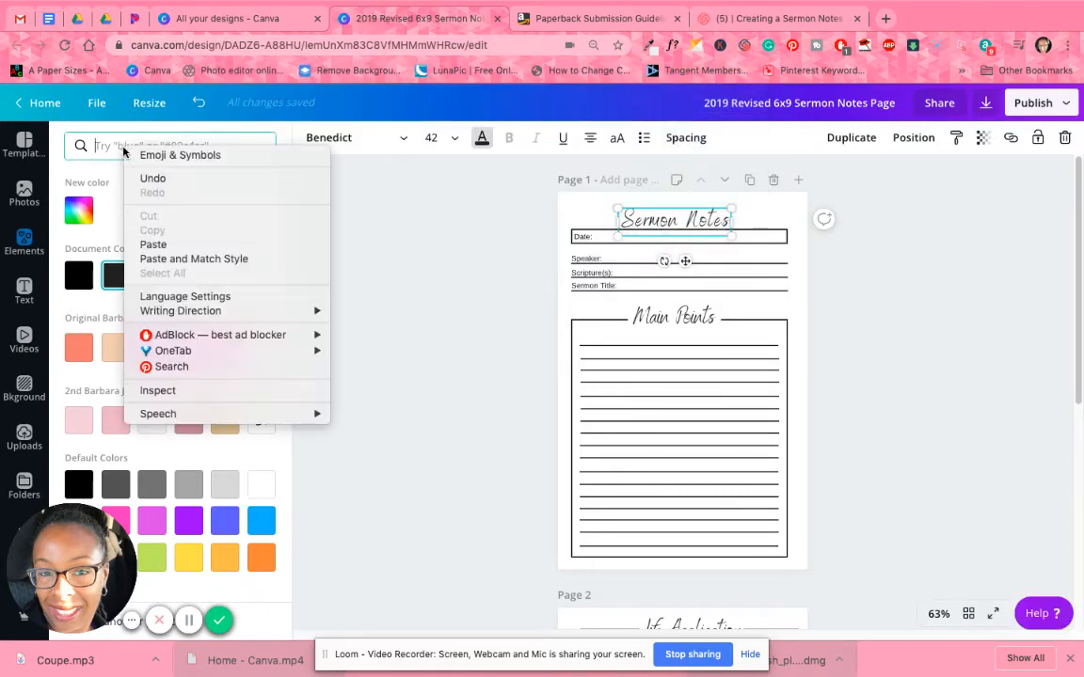
{"action": "left_click", "coordinate": [154, 244]}
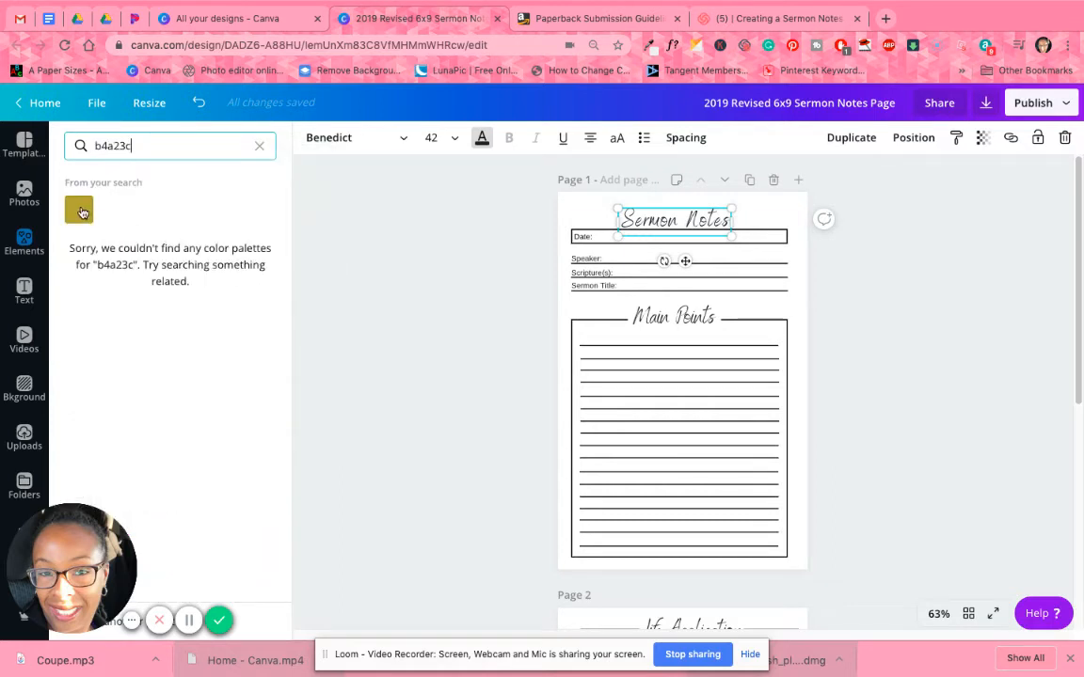
{"action": "left_click", "coordinate": [80, 211]}
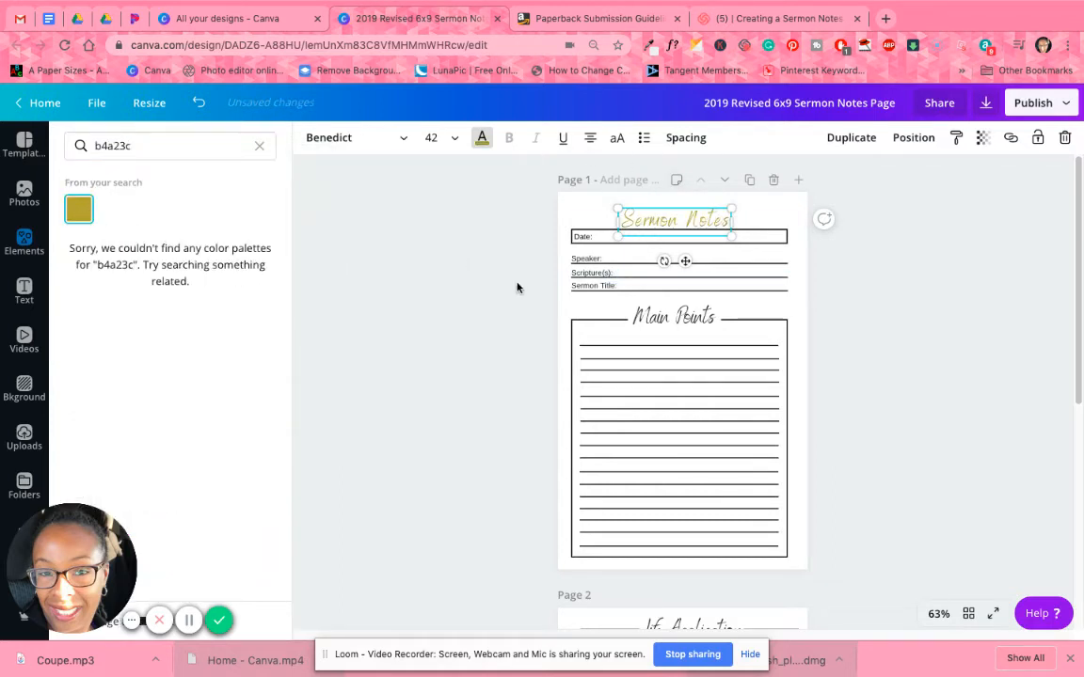
Recolor the Date and Speaker labels with the gold document color used for the heading.
{"action": "left_click", "coordinate": [583, 236]}
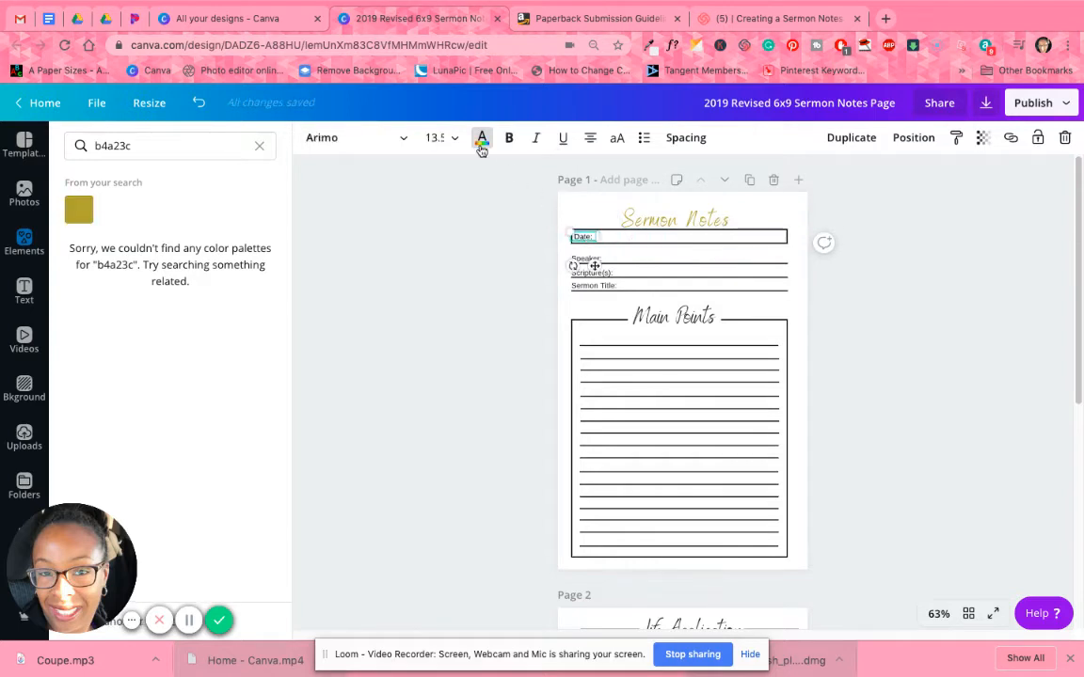
{"action": "left_click", "coordinate": [481, 143]}
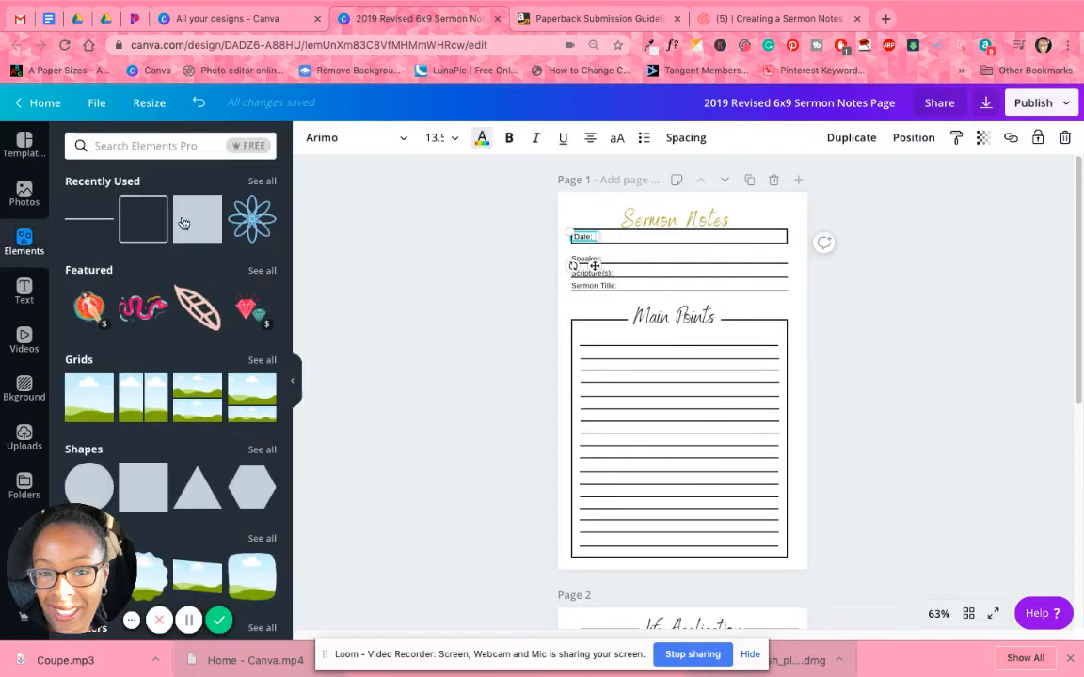
{"action": "left_click", "coordinate": [481, 138]}
{"action": "left_click", "coordinate": [152, 274]}
{"action": "left_click", "coordinate": [586, 260]}
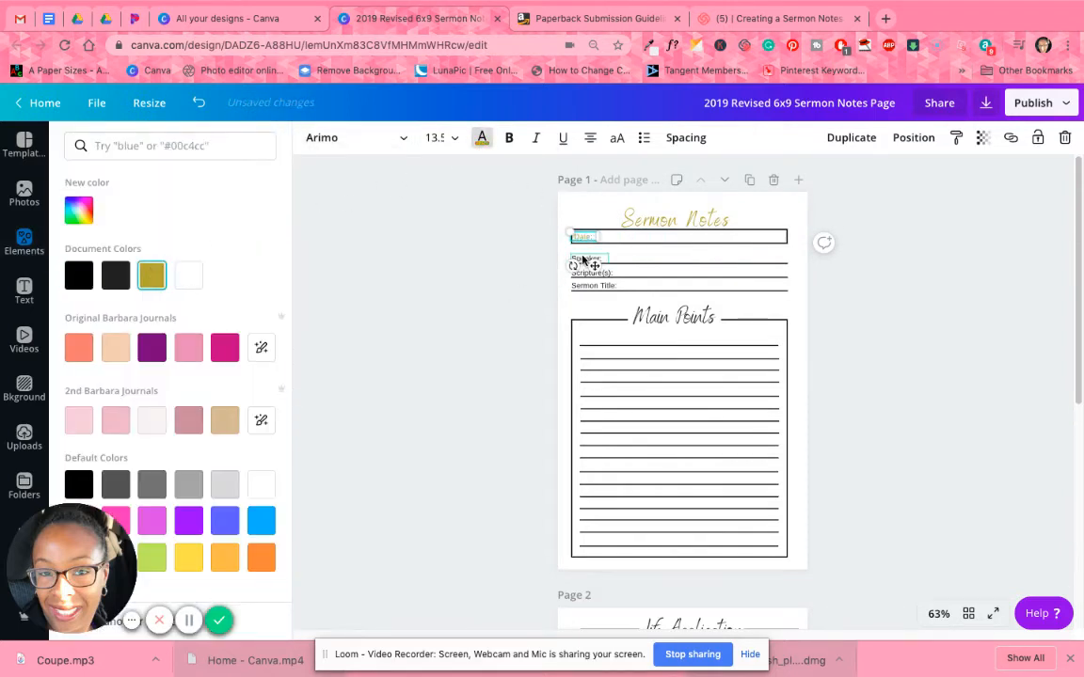
{"action": "left_click", "coordinate": [151, 273]}
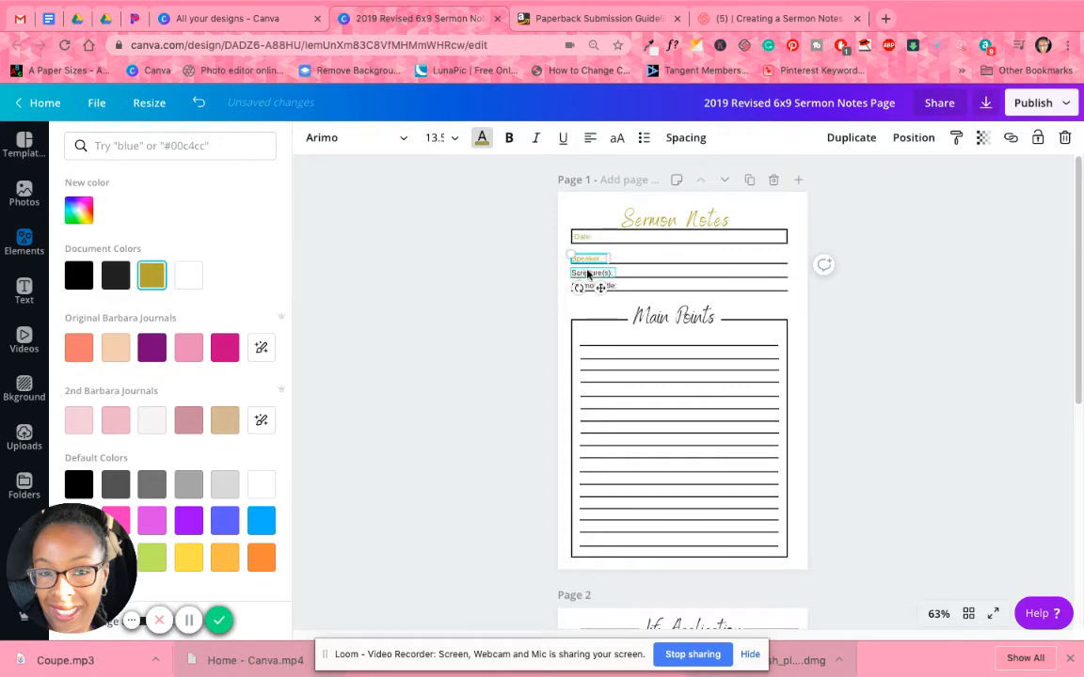
Recolor the Scripture(s) and Sermon Title labels with the gold document color.
{"action": "left_click", "coordinate": [585, 273]}
{"action": "left_click", "coordinate": [157, 278]}
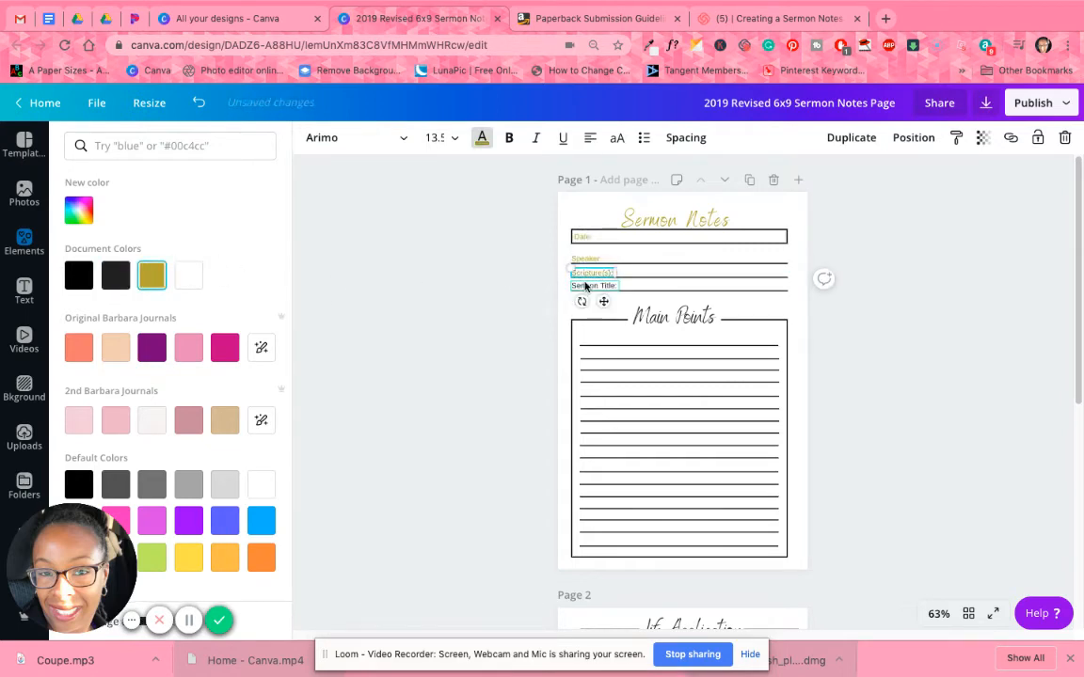
{"action": "left_click", "coordinate": [591, 285]}
{"action": "left_click", "coordinate": [158, 282]}
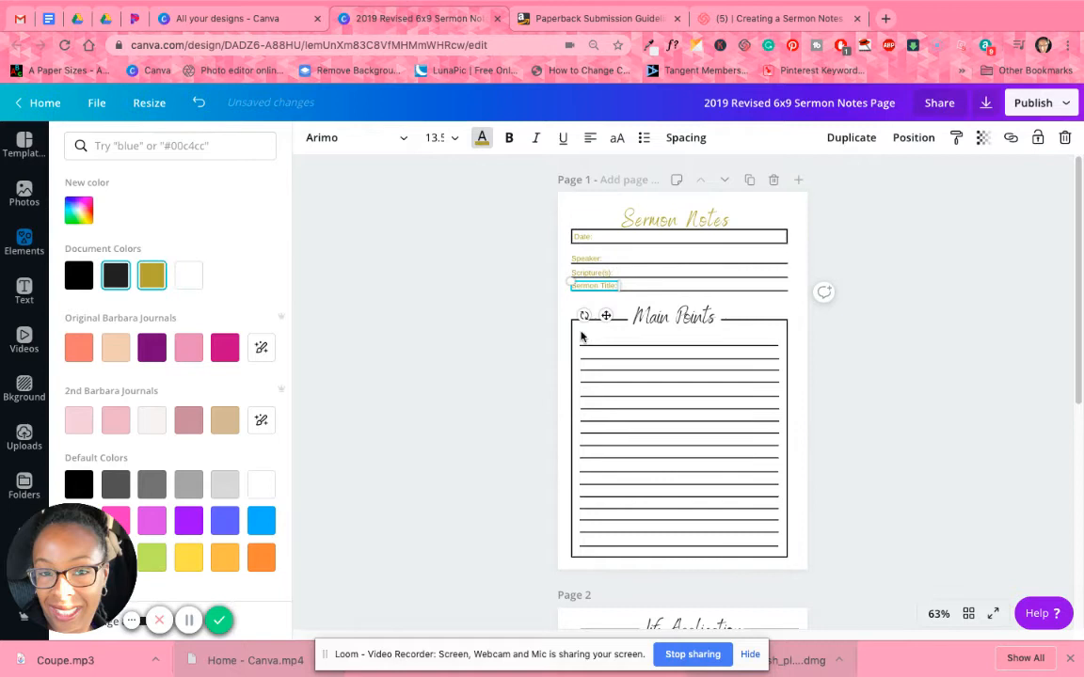
Recolor the Main Points heading and the Life Application heading on page 2 with the gold document color.
{"action": "left_click", "coordinate": [651, 311]}
{"action": "left_click", "coordinate": [152, 274]}
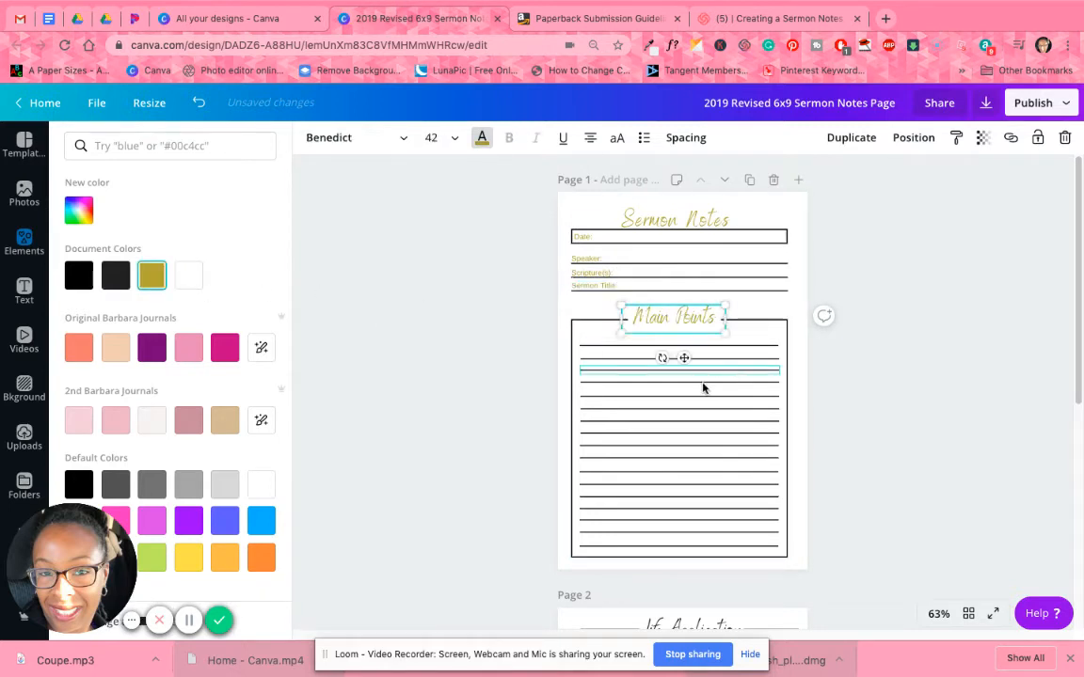
{"action": "scroll", "coordinate": [703, 391], "scroll_direction": "down", "scroll_amount": 5}
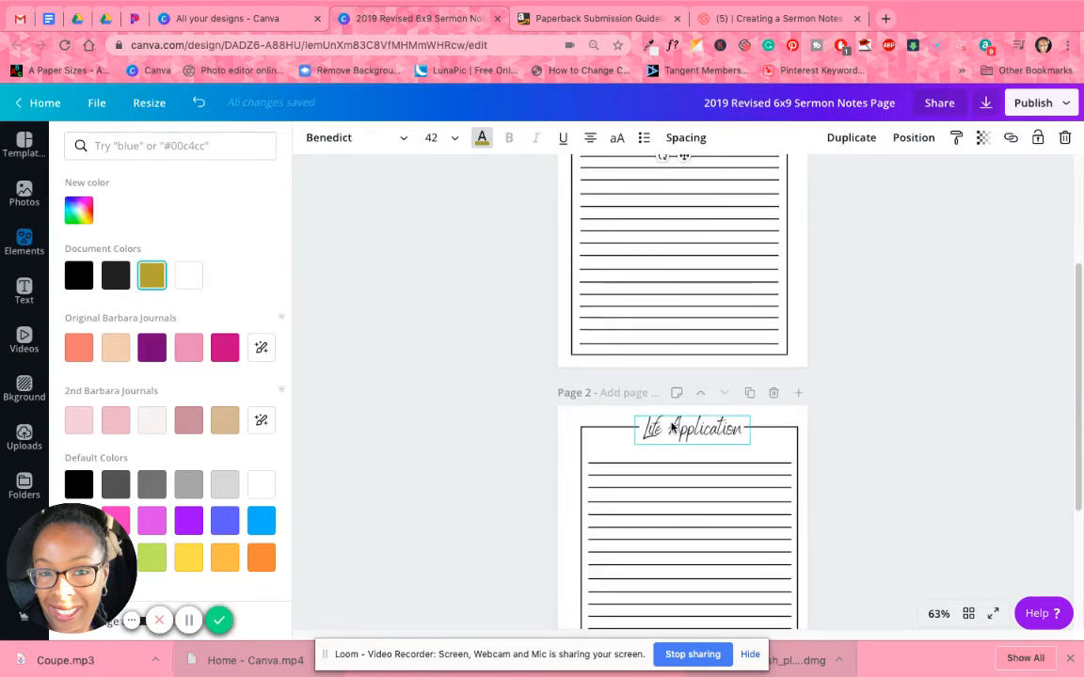
{"action": "left_click", "coordinate": [687, 431]}
{"action": "left_click", "coordinate": [162, 282]}
Select the rectangle around the Date label on page 1 and bring up its color options.
{"action": "scroll", "coordinate": [777, 404], "scroll_direction": "up", "scroll_amount": 5}
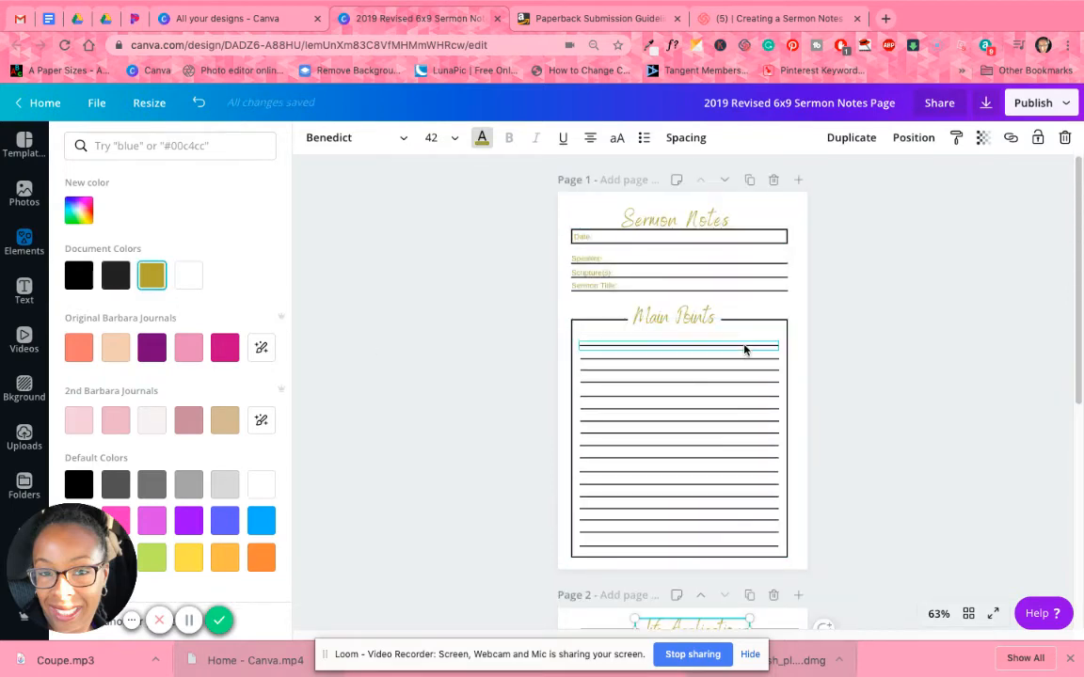
{"action": "left_click", "coordinate": [764, 226]}
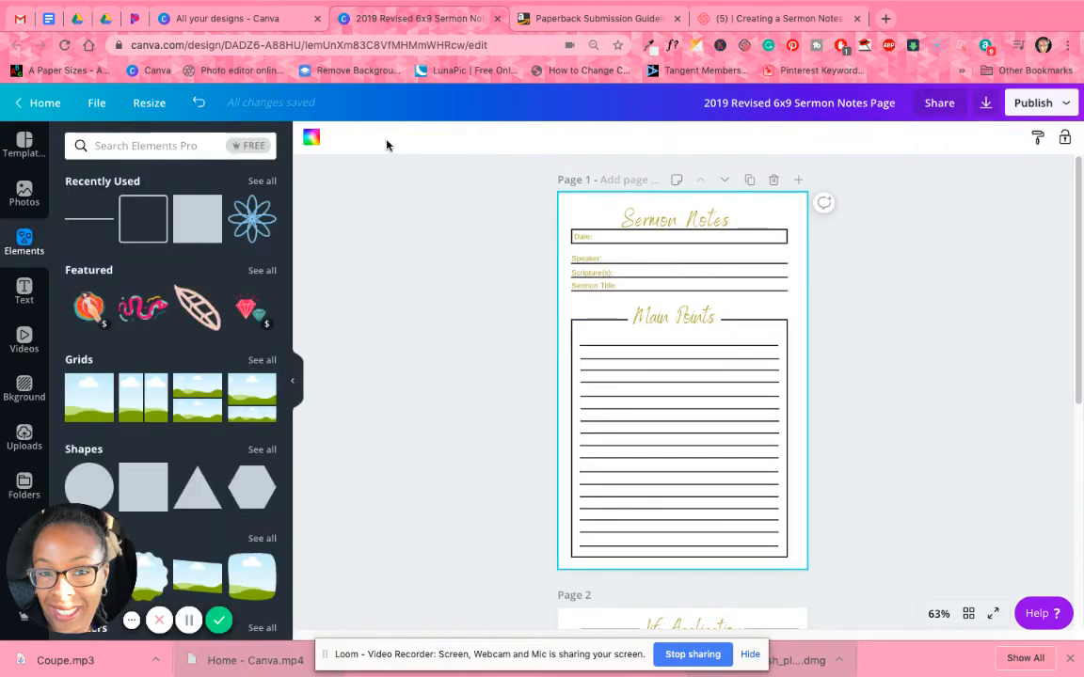
{"action": "left_click", "coordinate": [740, 235]}
{"action": "left_click", "coordinate": [311, 139]}
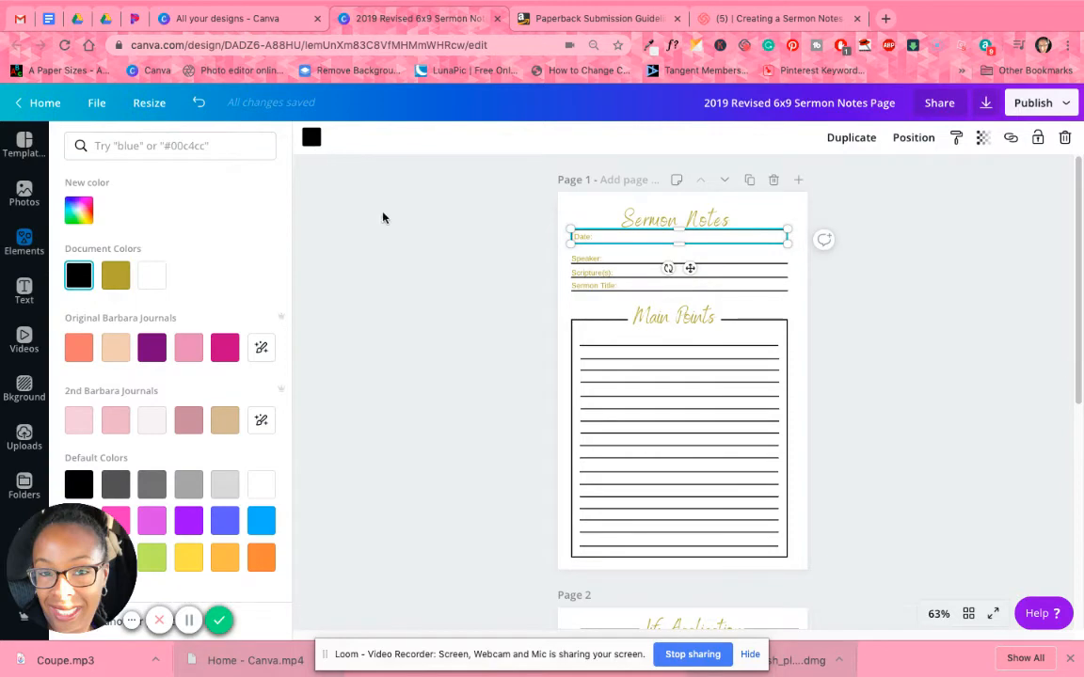
Switch to the list of all designs and open the 6x9 Prayer Journal Color Pages design as a color reference.
{"action": "left_click", "coordinate": [650, 47]}
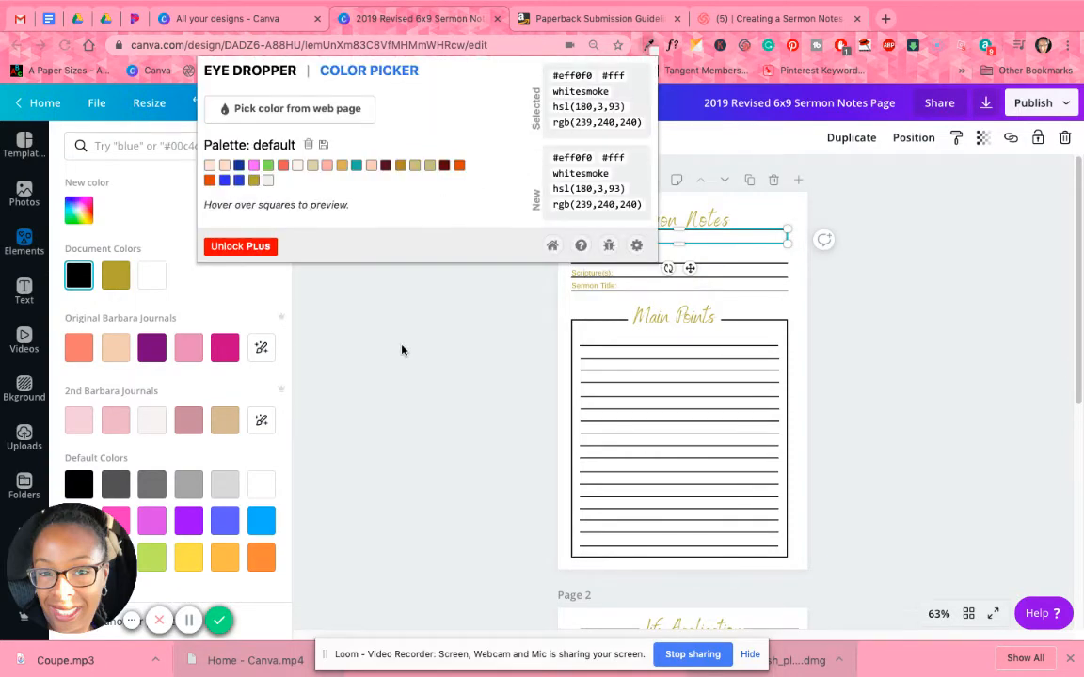
{"action": "left_click", "coordinate": [289, 109]}
{"action": "left_click", "coordinate": [249, 19]}
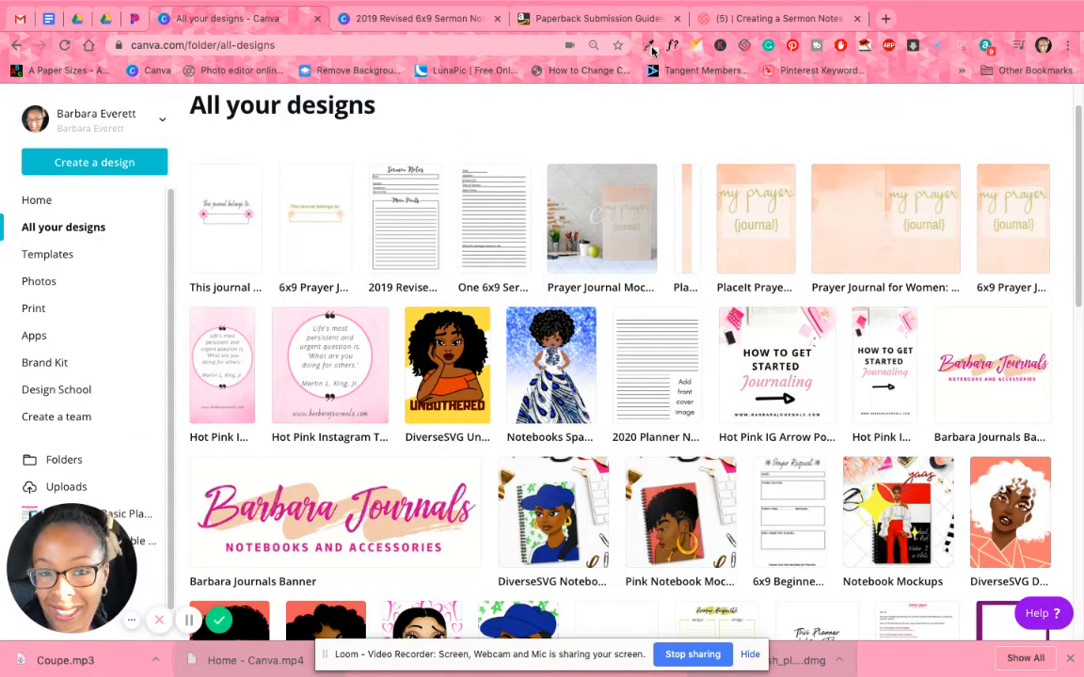
{"action": "left_click", "coordinate": [649, 45]}
{"action": "left_click", "coordinate": [291, 108]}
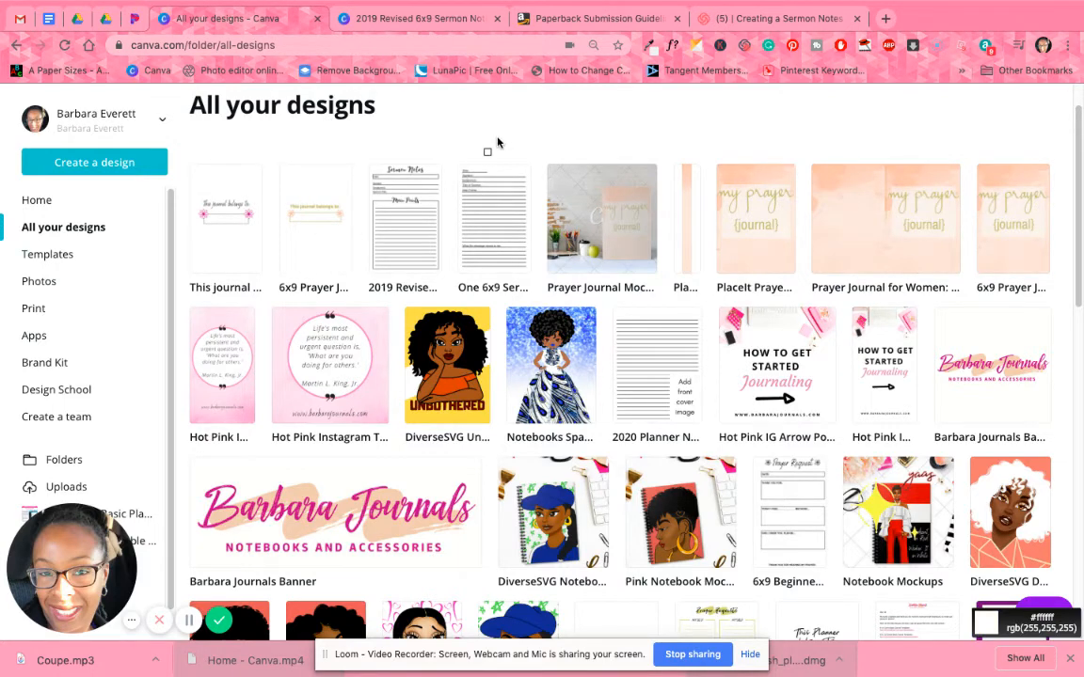
{"action": "left_click", "coordinate": [330, 243]}
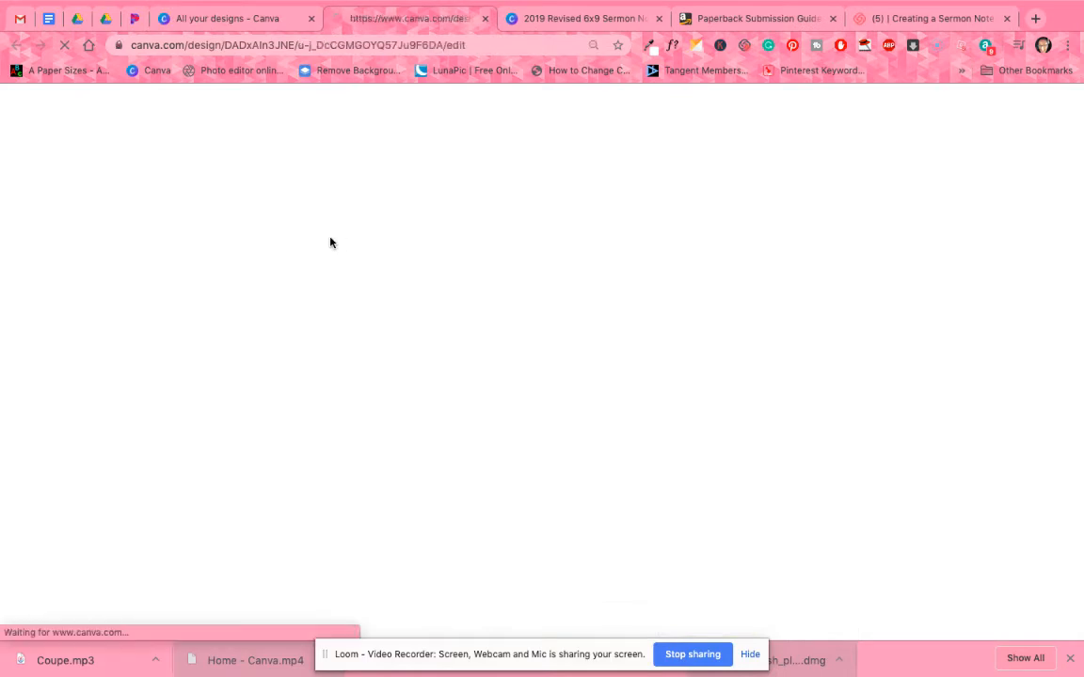
{"action": "left_click", "coordinate": [649, 47]}
{"action": "left_click", "coordinate": [327, 108]}
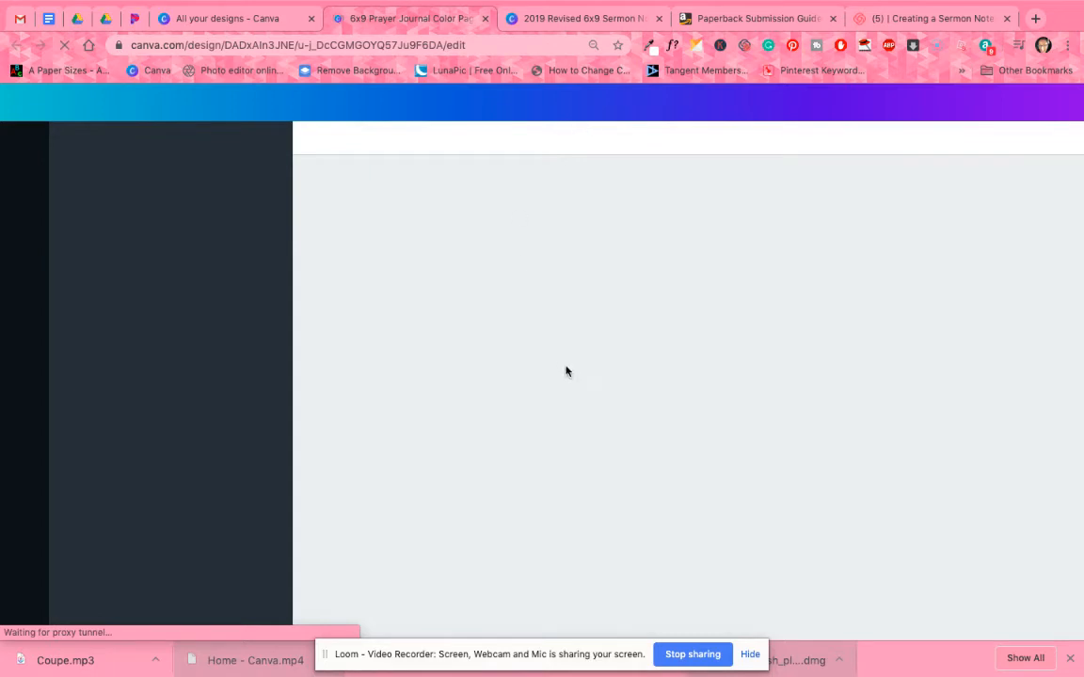
{"action": "left_click", "coordinate": [651, 47]}
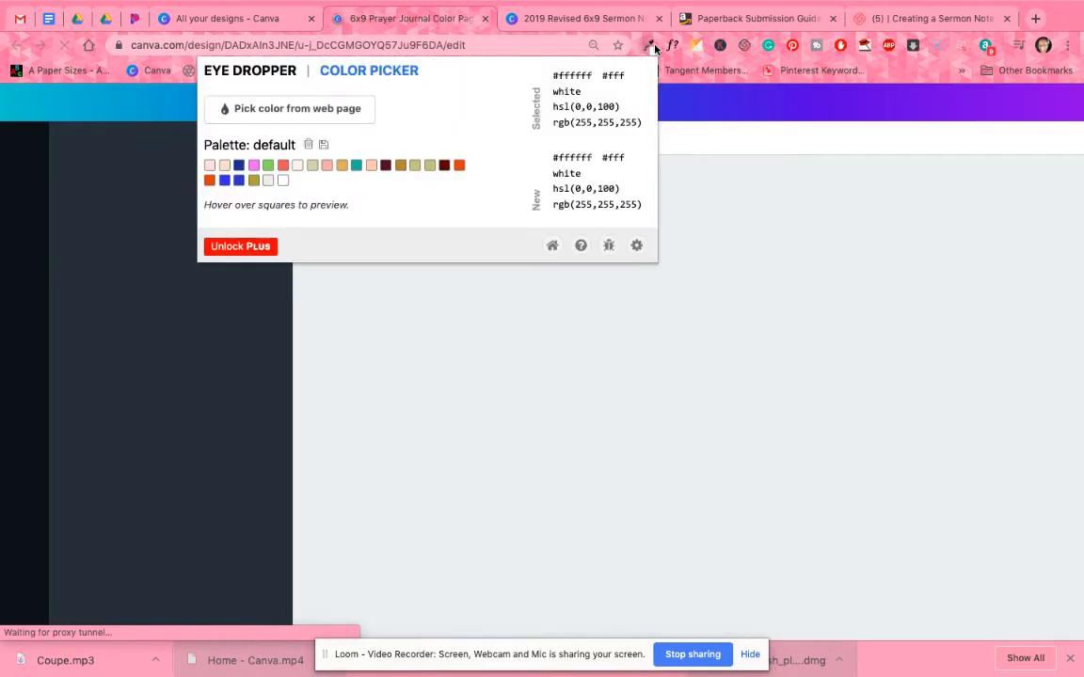
{"action": "left_click", "coordinate": [711, 102]}
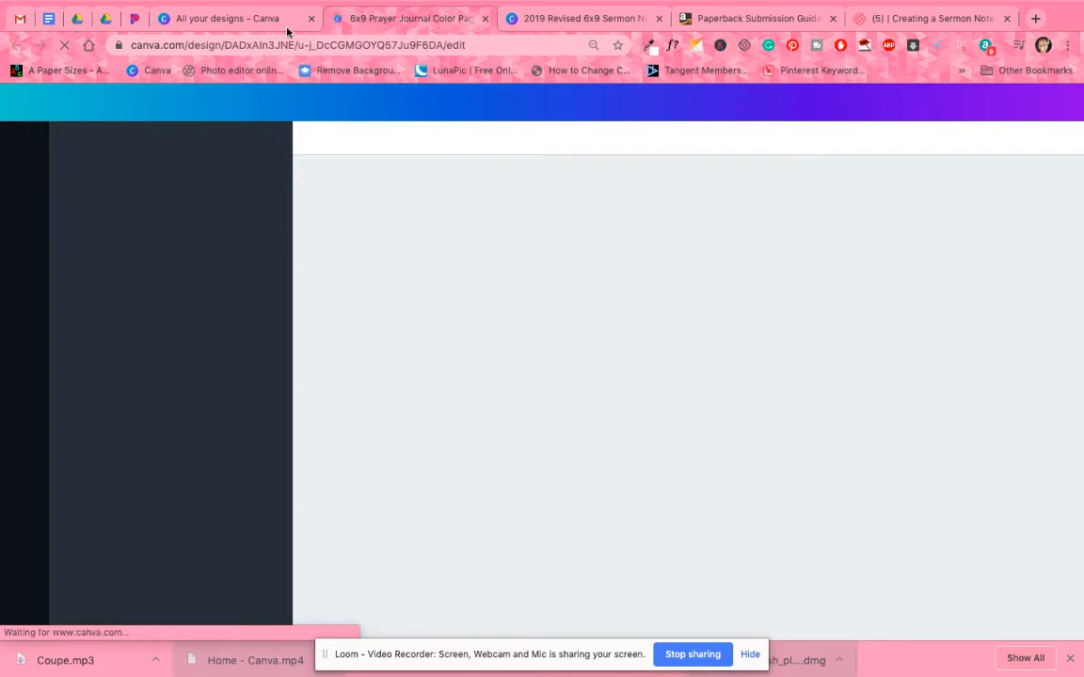
{"action": "left_click", "coordinate": [245, 16]}
{"action": "left_click", "coordinate": [390, 19]}
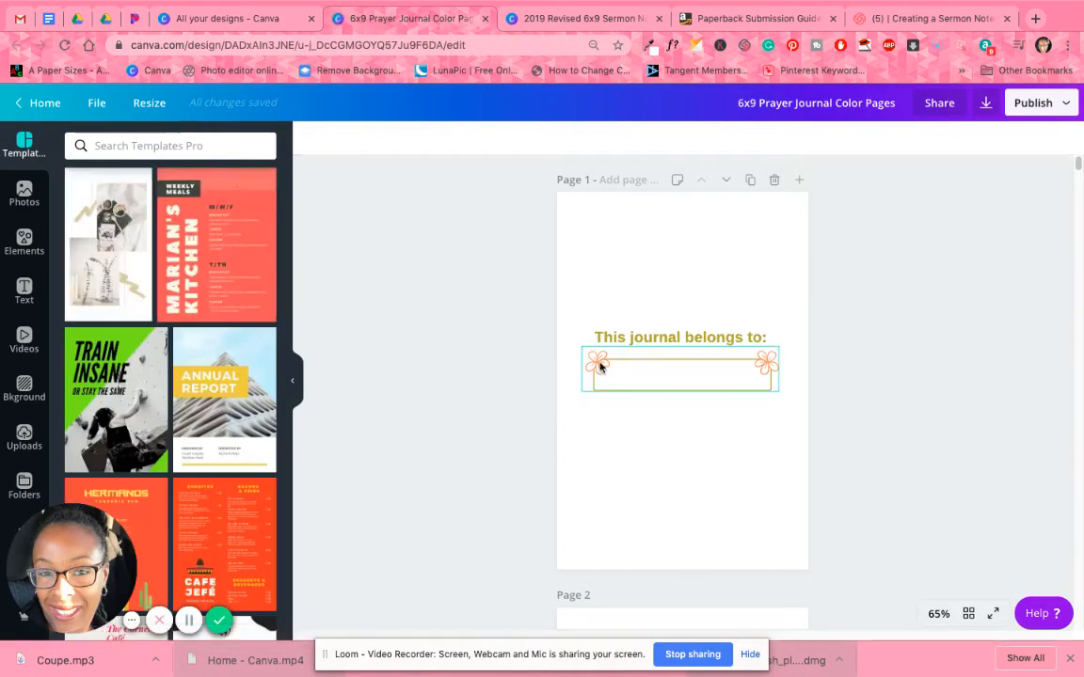
Select the orange border around the scripture quote on page 3 and bring up its color options.
{"action": "scroll", "coordinate": [648, 456], "scroll_direction": "down", "scroll_amount": 5}
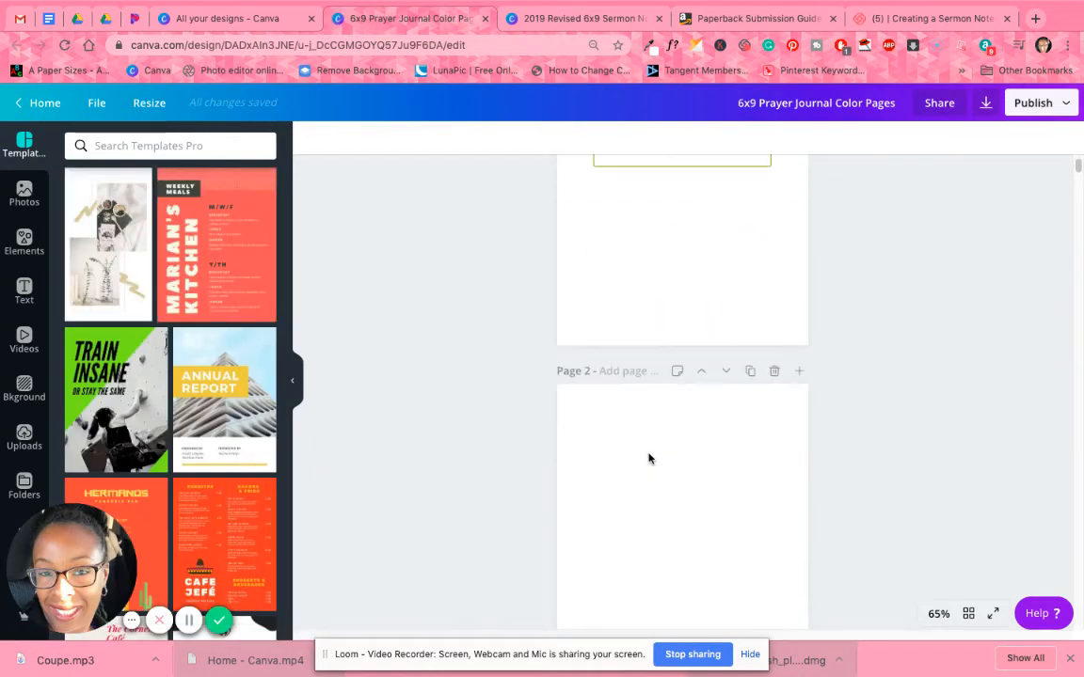
{"action": "scroll", "coordinate": [648, 458], "scroll_direction": "down", "scroll_amount": 4}
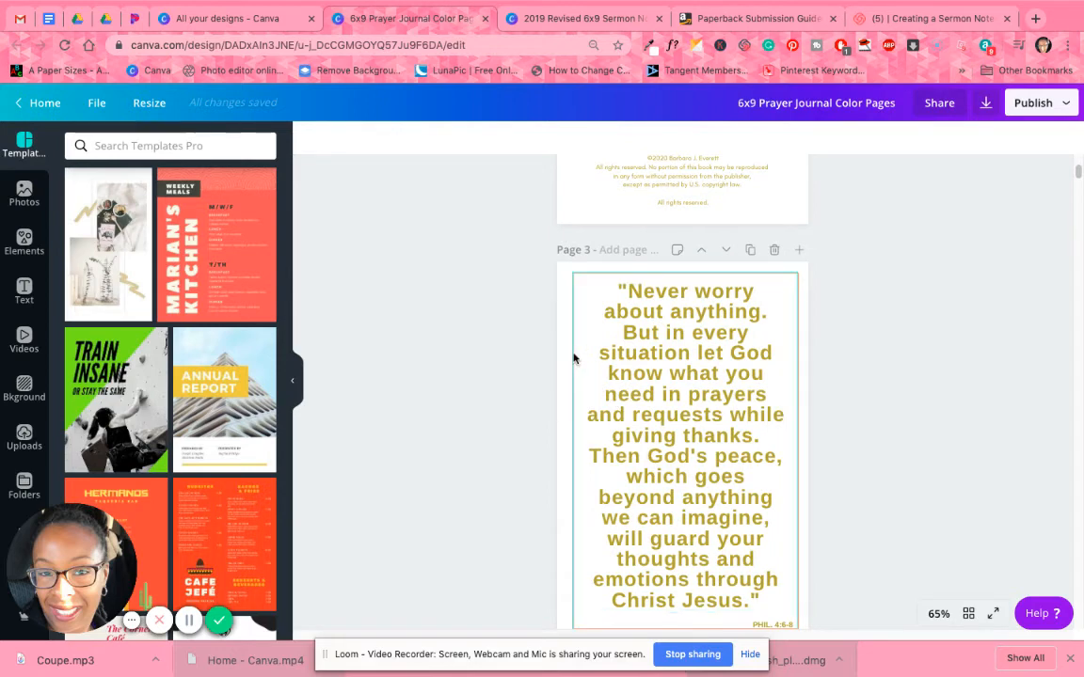
{"action": "left_click", "coordinate": [574, 357]}
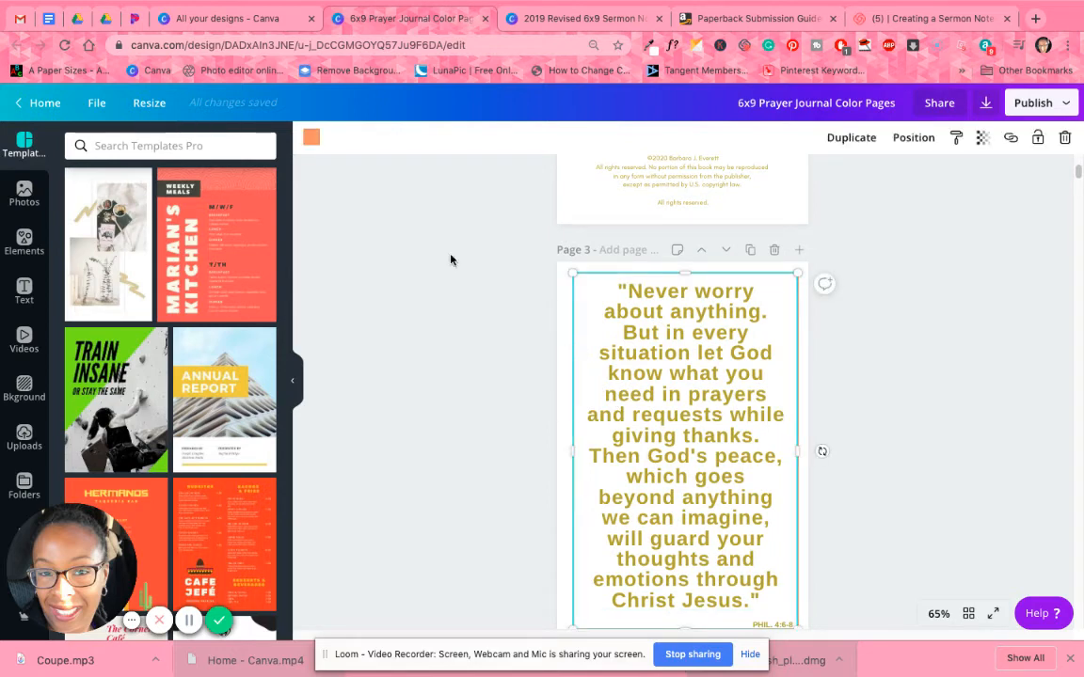
{"action": "left_click", "coordinate": [310, 137]}
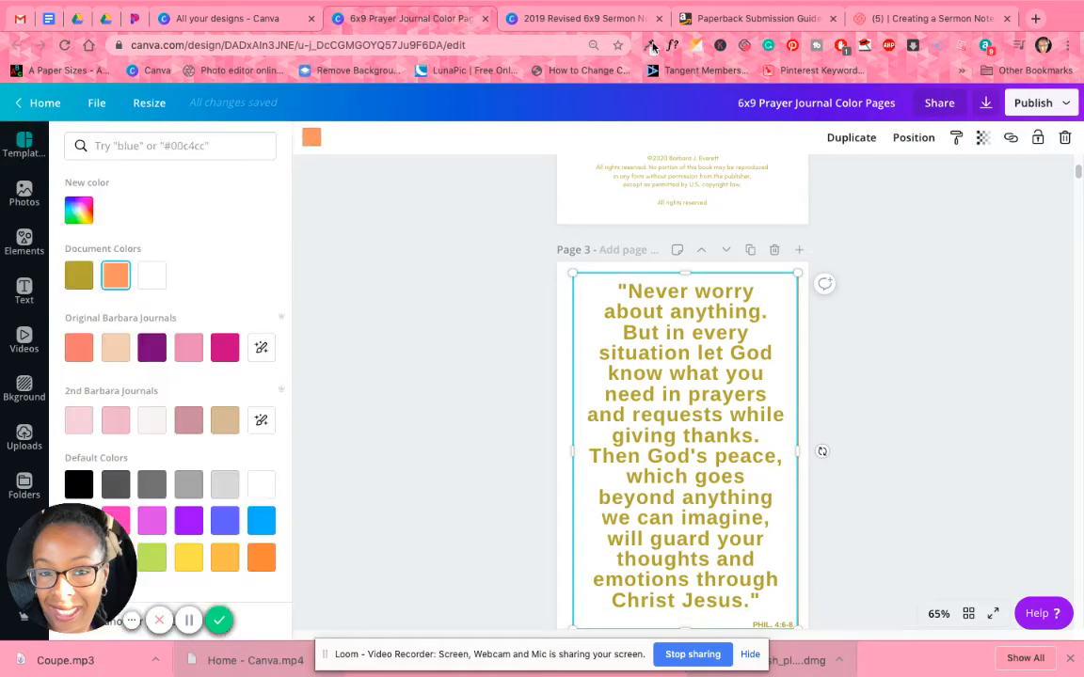
Try to sample the border's orange document color with the Eye Dropper extension, then deselect the border.
{"action": "left_click", "coordinate": [651, 47]}
{"action": "left_click", "coordinate": [114, 276]}
{"action": "left_click", "coordinate": [651, 48]}
{"action": "left_click", "coordinate": [295, 109]}
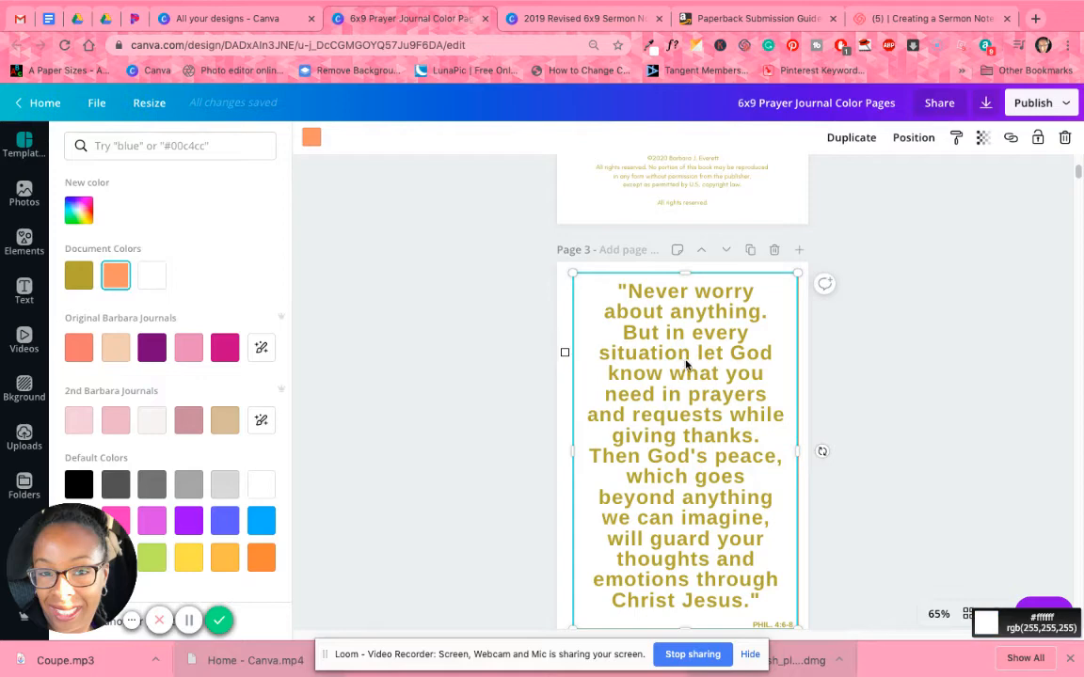
{"action": "left_click", "coordinate": [900, 387]}
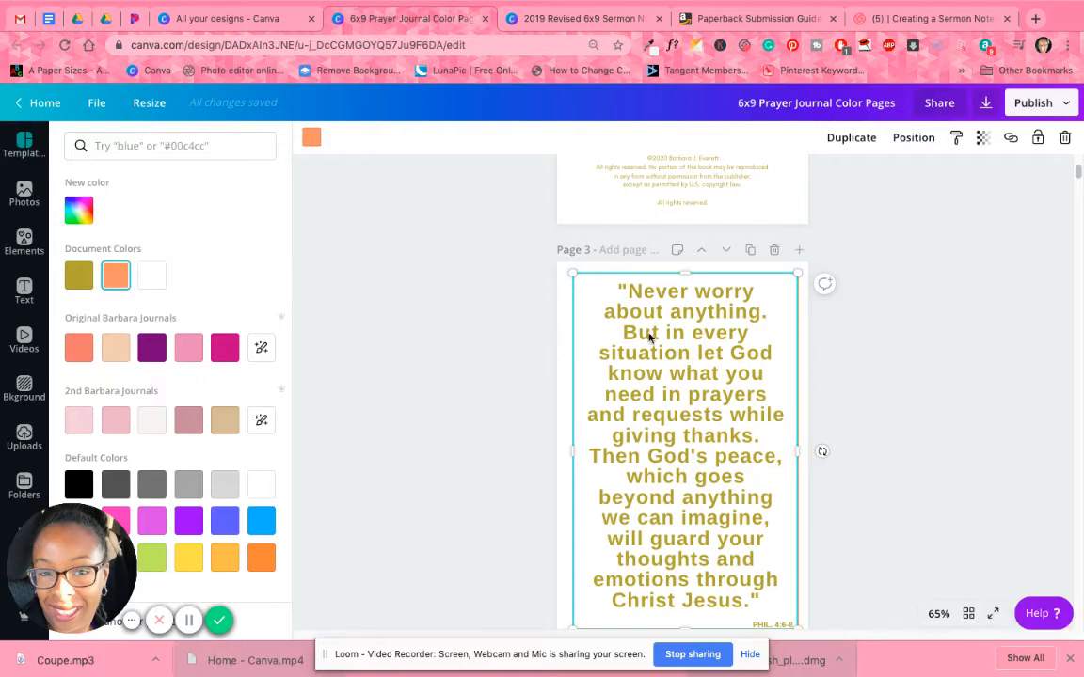
{"action": "left_click", "coordinate": [619, 216]}
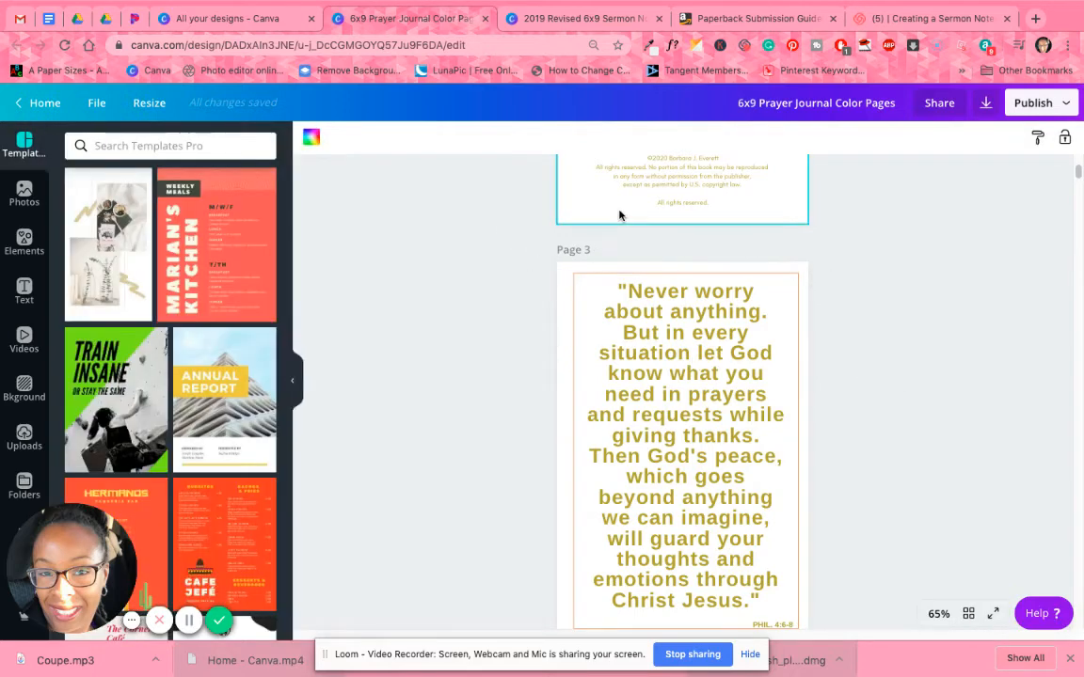
Sample the corner of the page 3 quote border with the Eye Dropper, picking f7c3aa.
{"action": "left_click", "coordinate": [649, 45]}
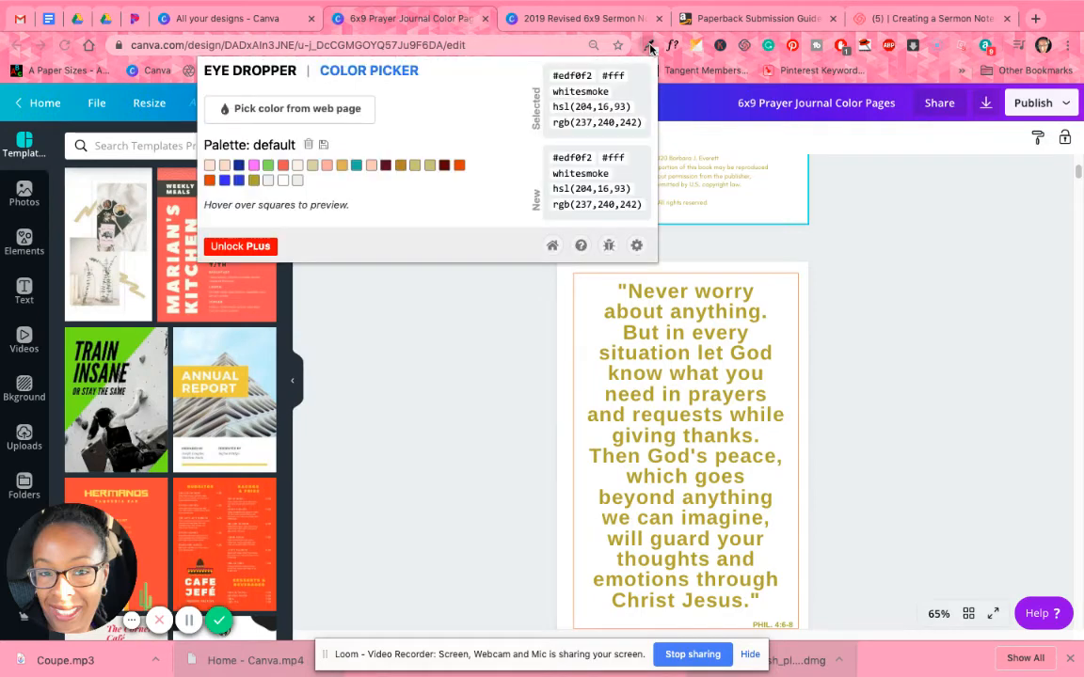
{"action": "left_click", "coordinate": [320, 110]}
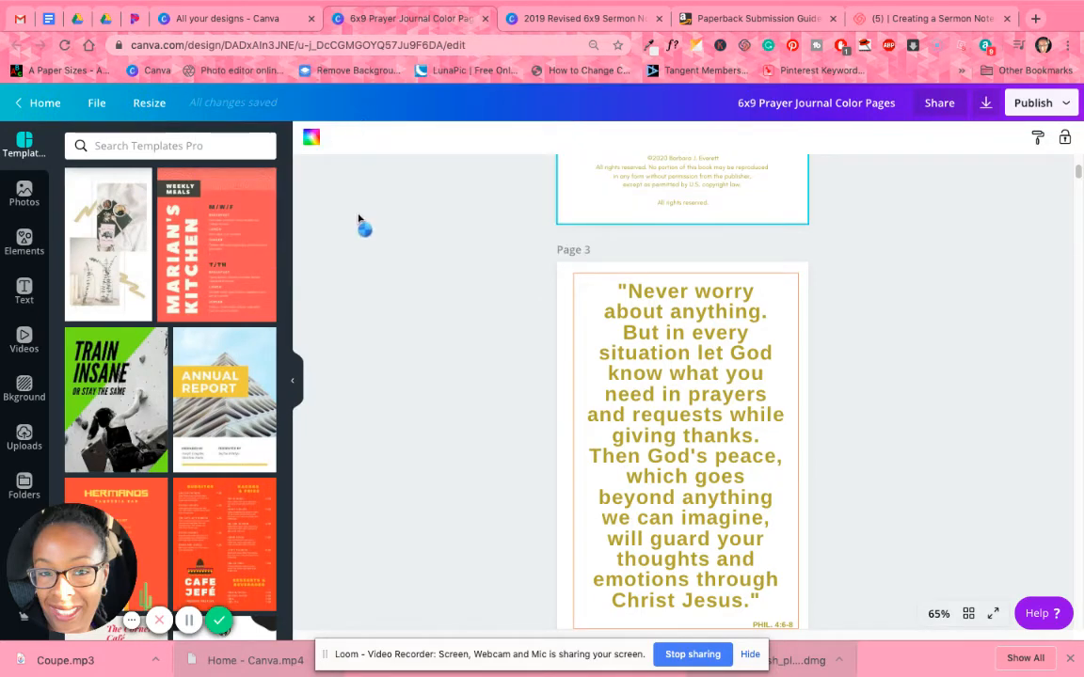
{"action": "left_click", "coordinate": [577, 278]}
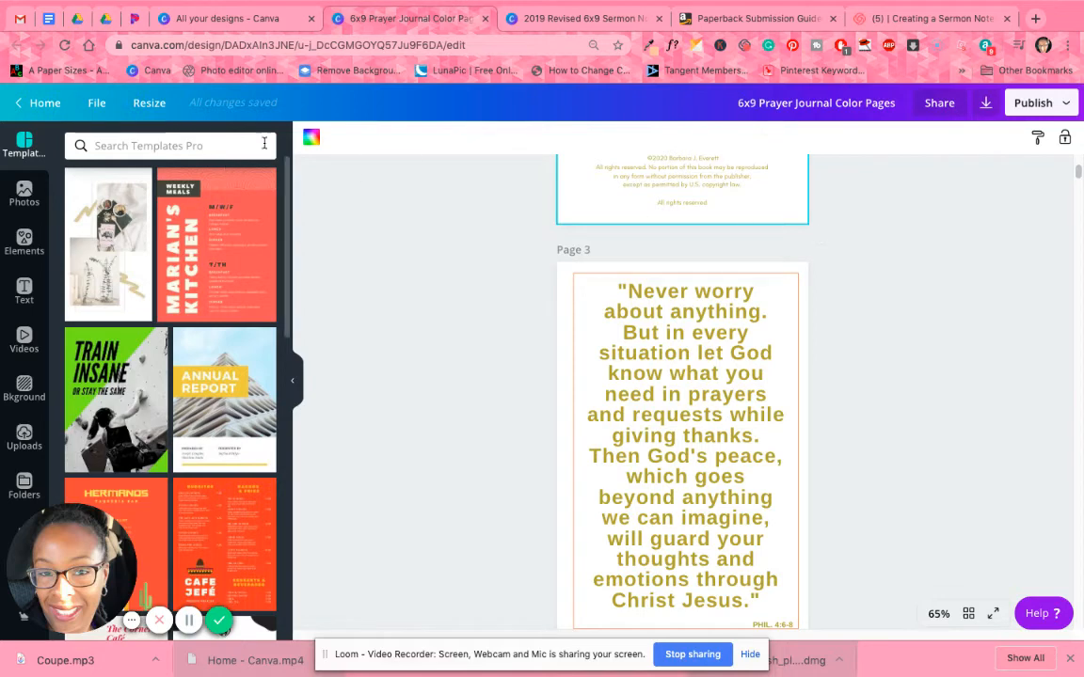
Bring up the document colors and sample the orange swatch with the Eye Dropper, picking f39a71.
{"action": "left_click", "coordinate": [312, 138]}
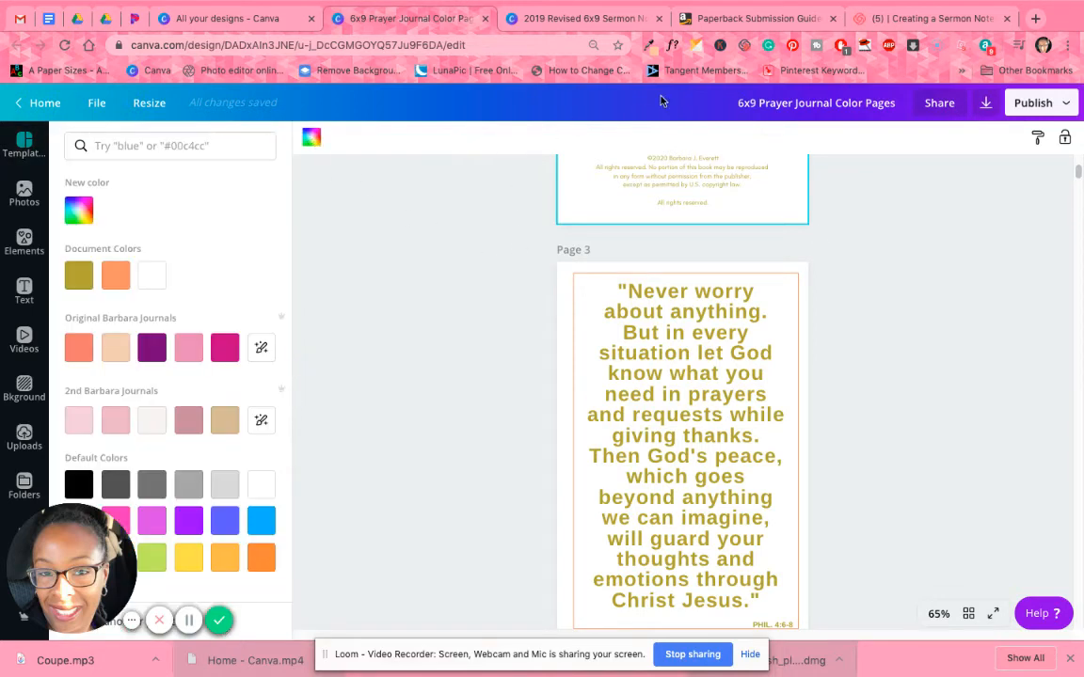
{"action": "left_click", "coordinate": [648, 47]}
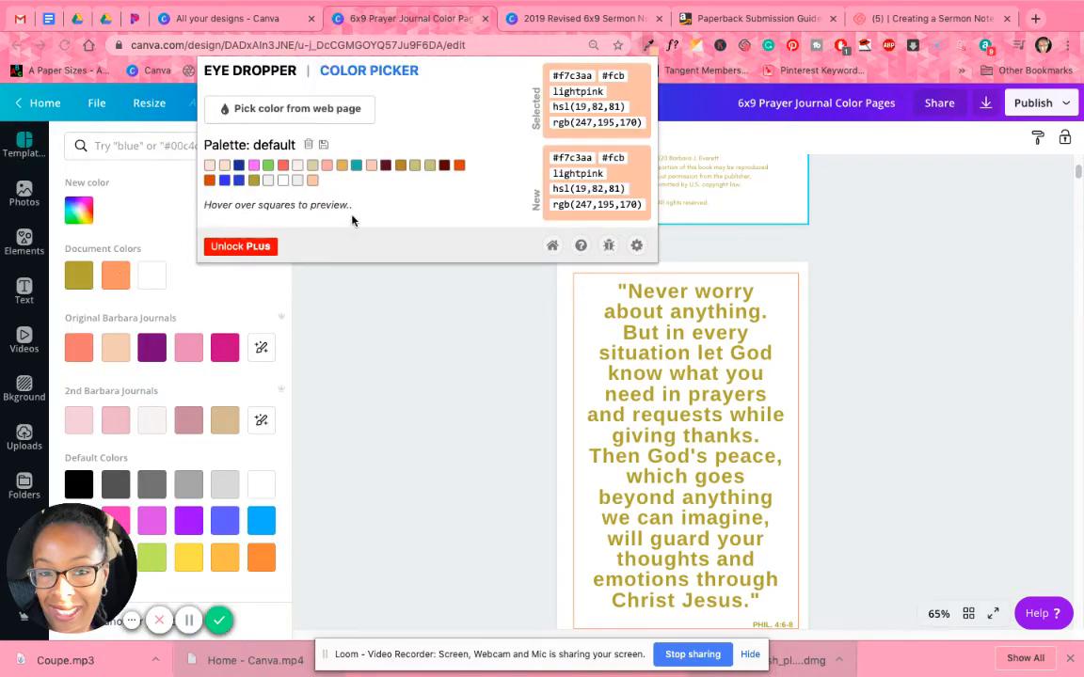
{"action": "left_click", "coordinate": [273, 109]}
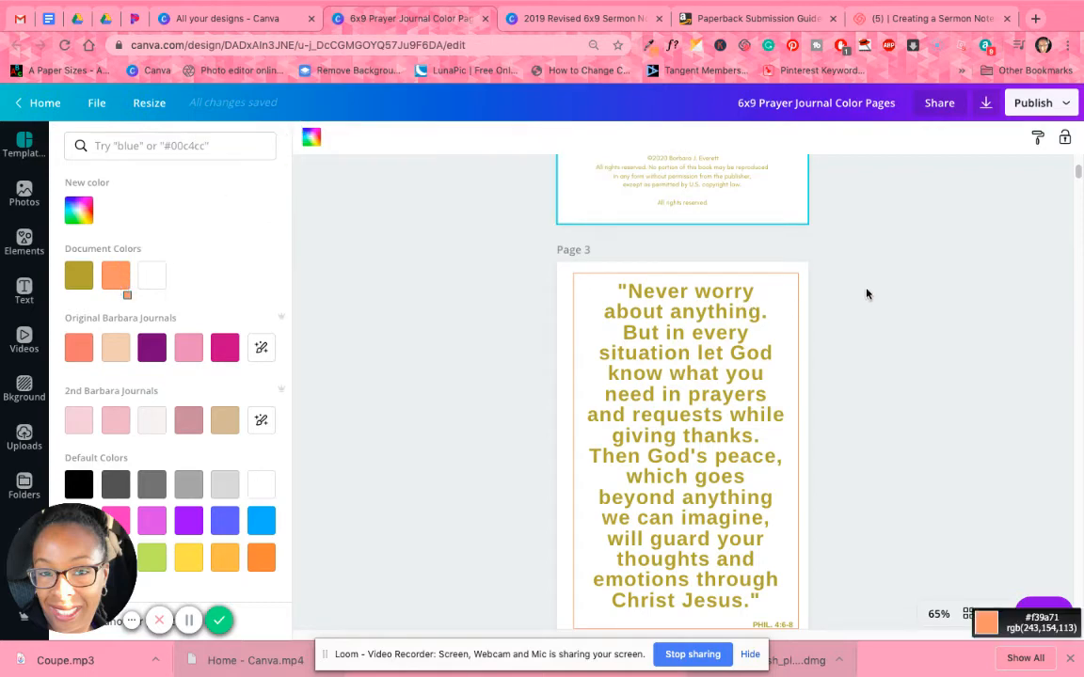
Close the 6x9 Prayer Journal Color Pages design and return to the 2019 Revised 6x9 Sermon Notes Page design.
{"action": "left_click", "coordinate": [484, 18]}
{"action": "left_click", "coordinate": [413, 9]}
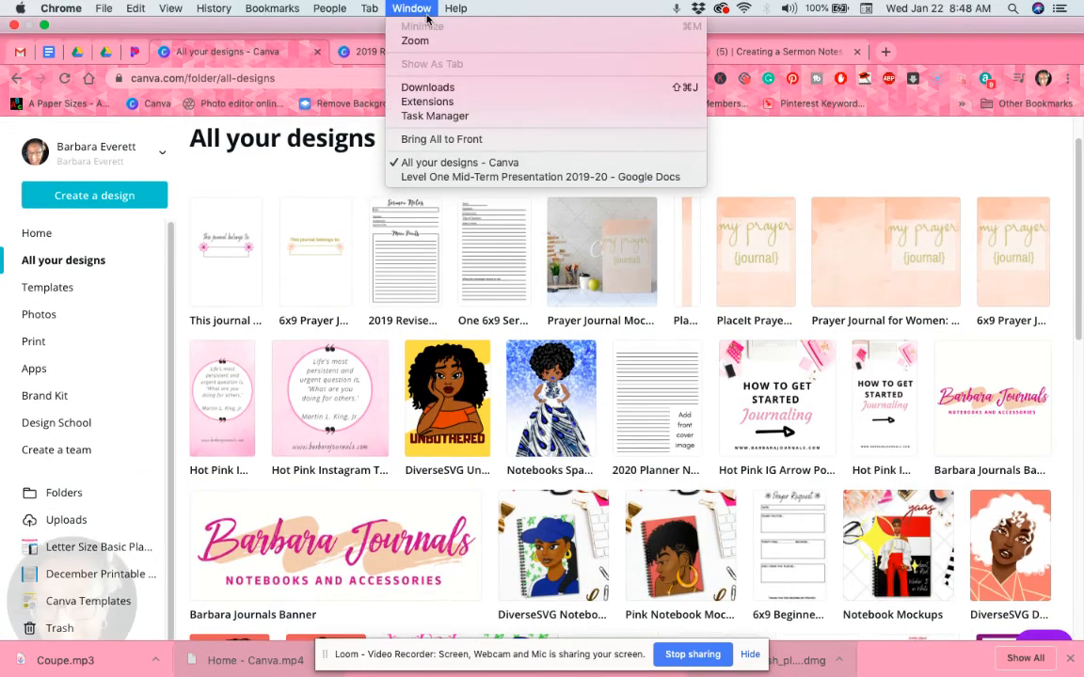
{"action": "left_click", "coordinate": [426, 14]}
{"action": "left_click", "coordinate": [414, 19]}
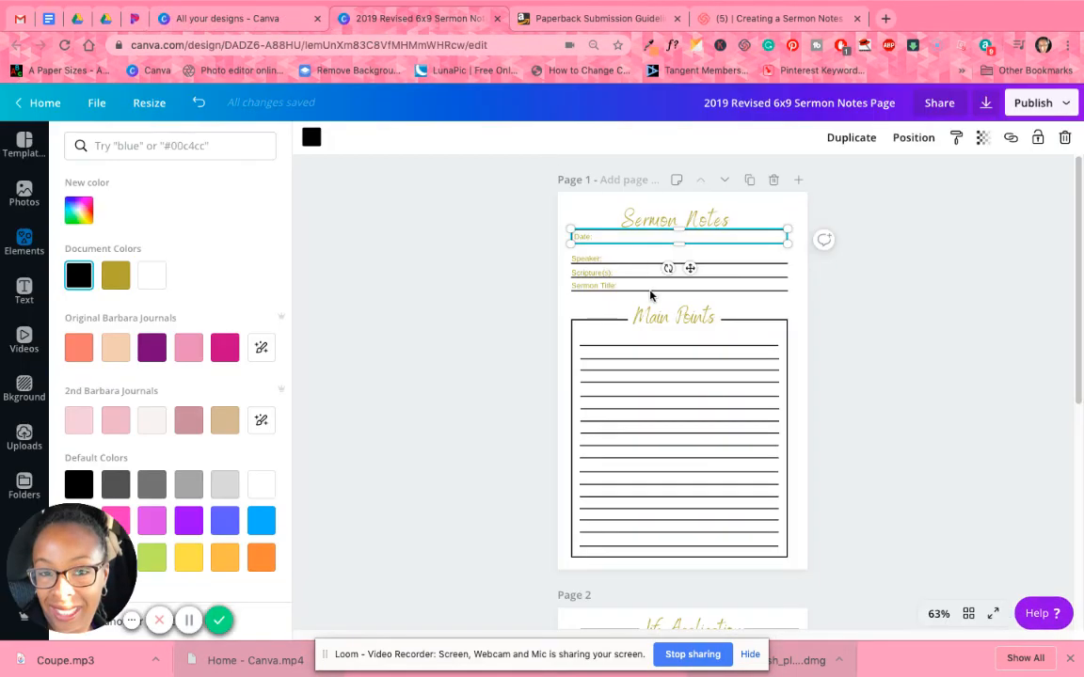
Copy the hex code f39a71 from the Eye Dropper extension and apply it to the rectangle around the Date label.
{"action": "left_click", "coordinate": [122, 145]}
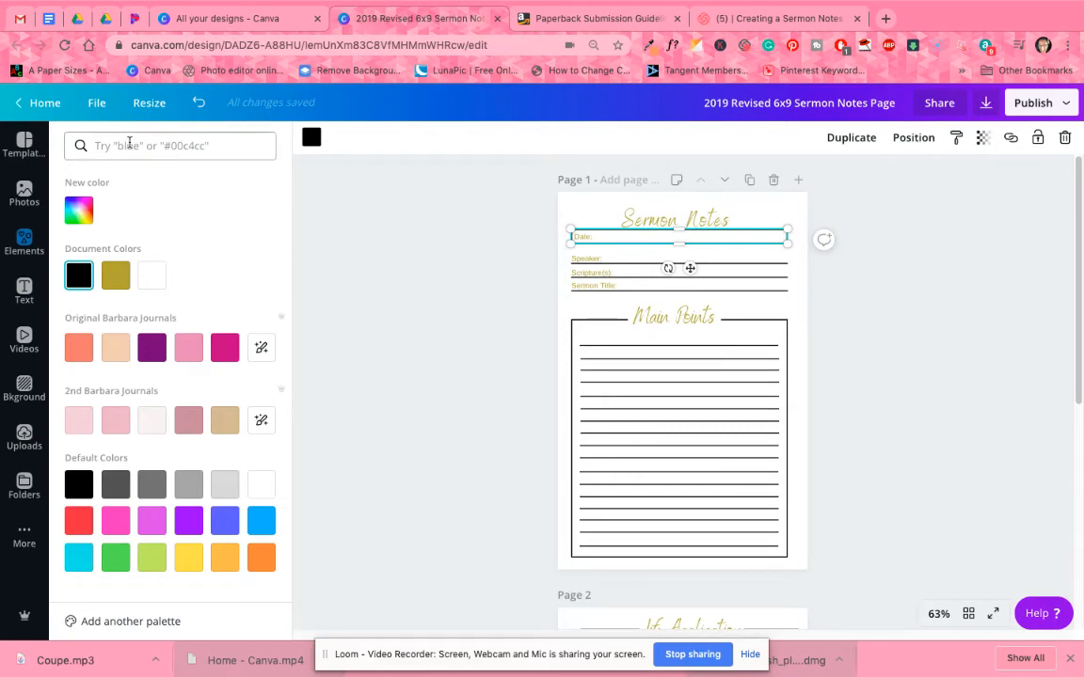
{"action": "left_click", "coordinate": [648, 46]}
{"action": "right_click", "coordinate": [581, 75]}
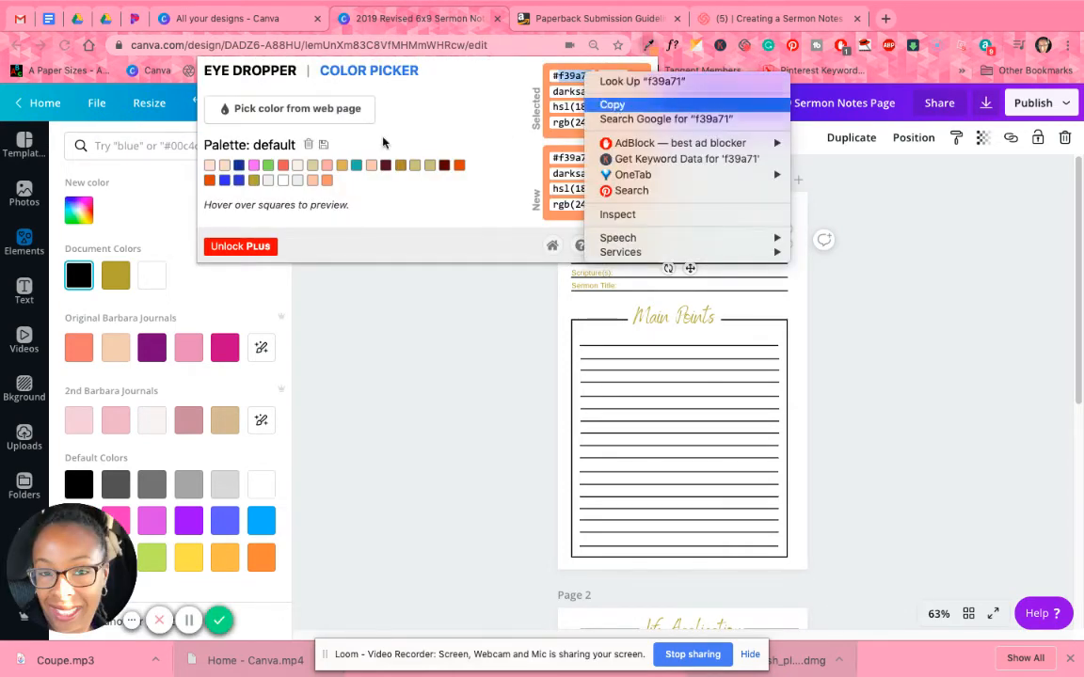
{"action": "left_click", "coordinate": [612, 105]}
{"action": "left_click", "coordinate": [164, 150]}
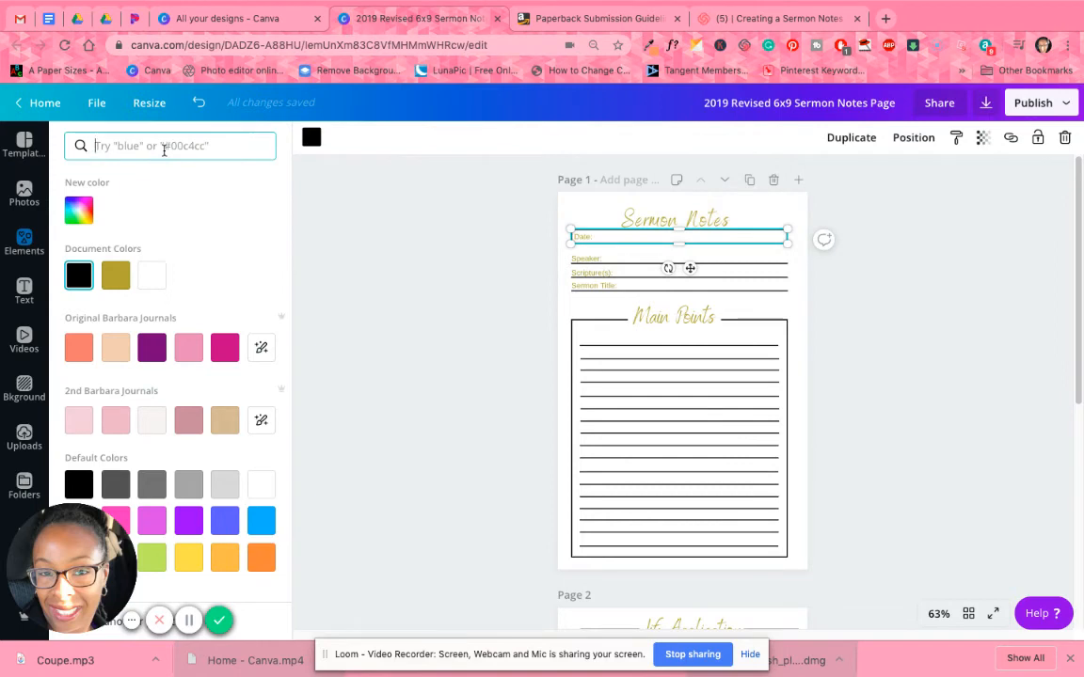
{"action": "key", "text": "super+v"}
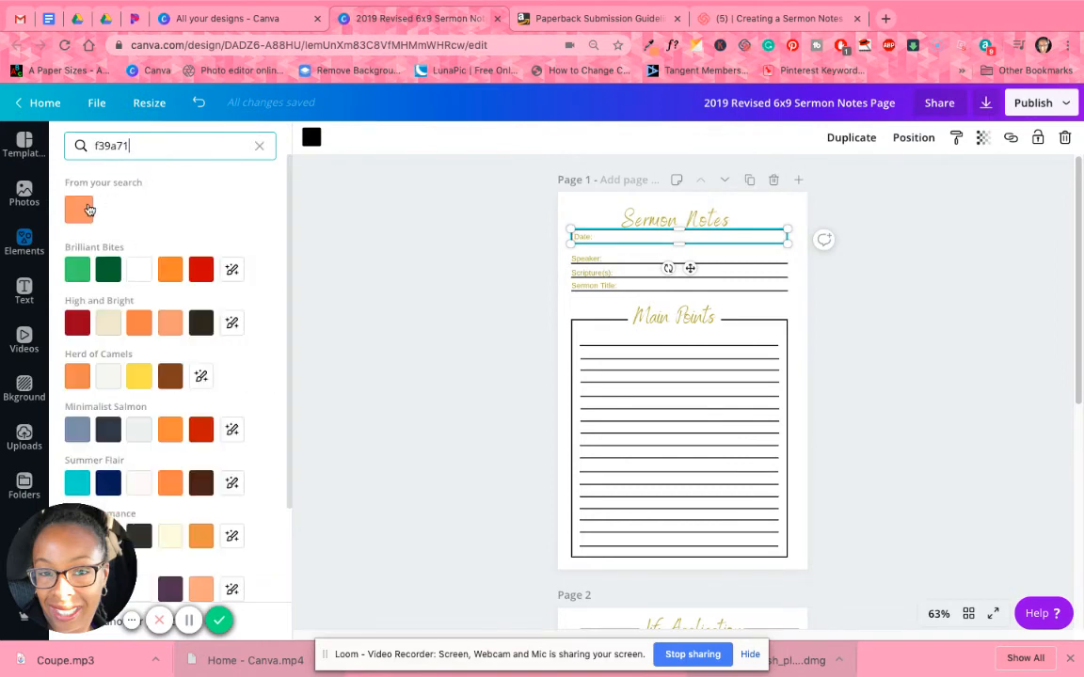
{"action": "left_click", "coordinate": [81, 211]}
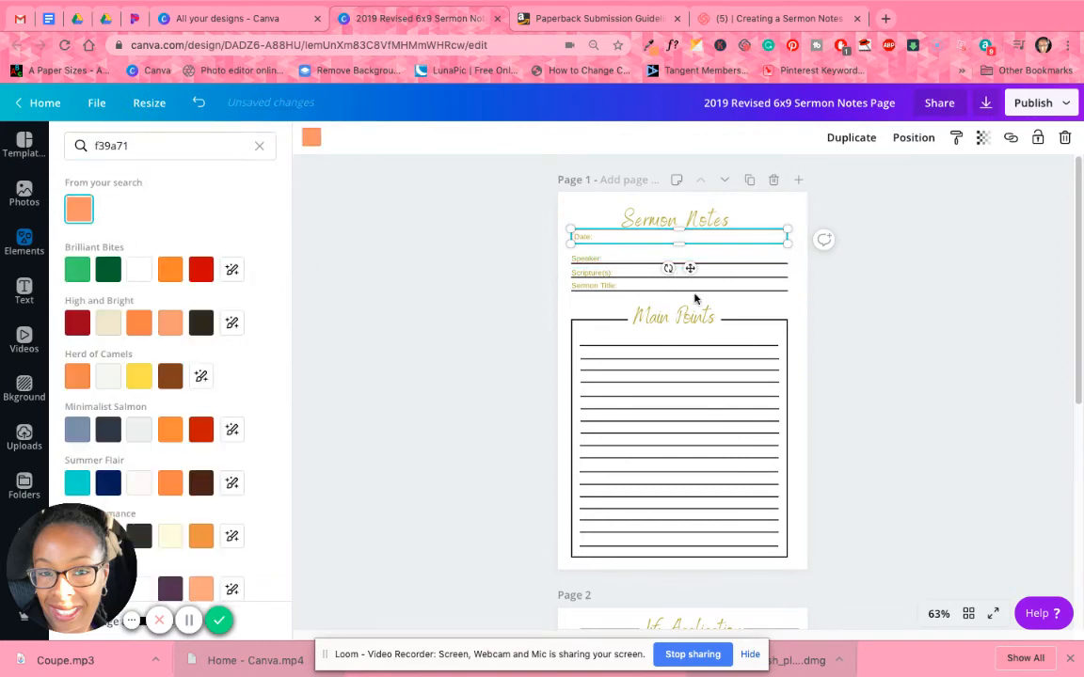
Recolor the rectangle around the Main Points section on page 1 with the orange f39a71.
{"action": "left_click", "coordinate": [748, 318]}
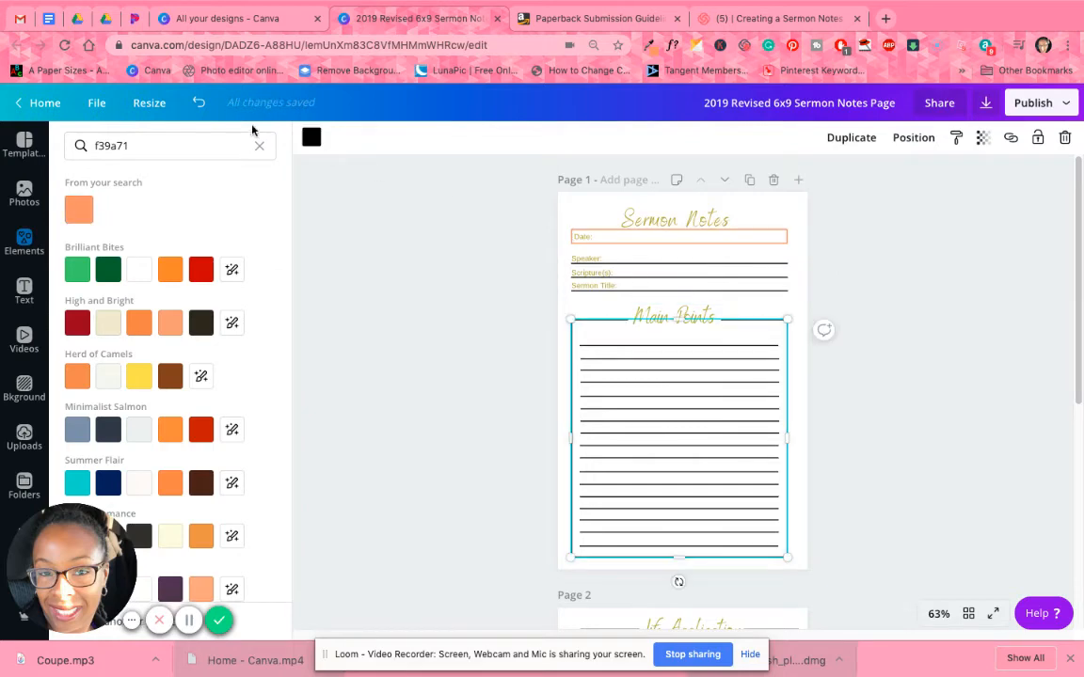
{"action": "left_click", "coordinate": [79, 209]}
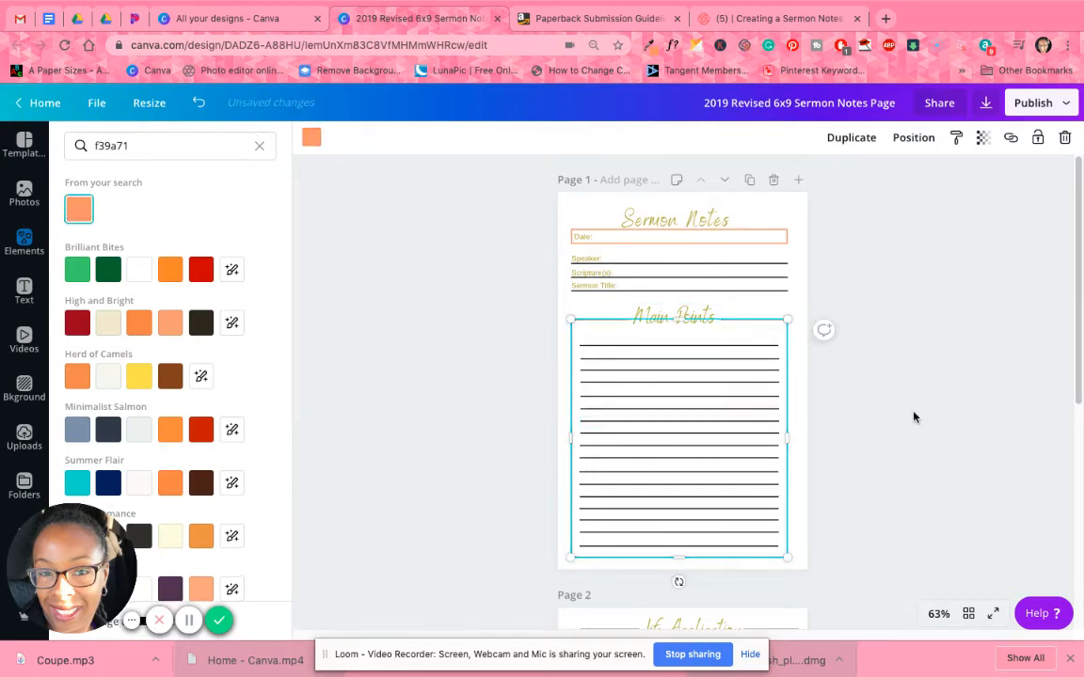
{"action": "left_click", "coordinate": [912, 417]}
Recolor the box around the Life Application page with the orange from the document colors.
{"action": "scroll", "coordinate": [911, 423], "scroll_direction": "down", "scroll_amount": 3}
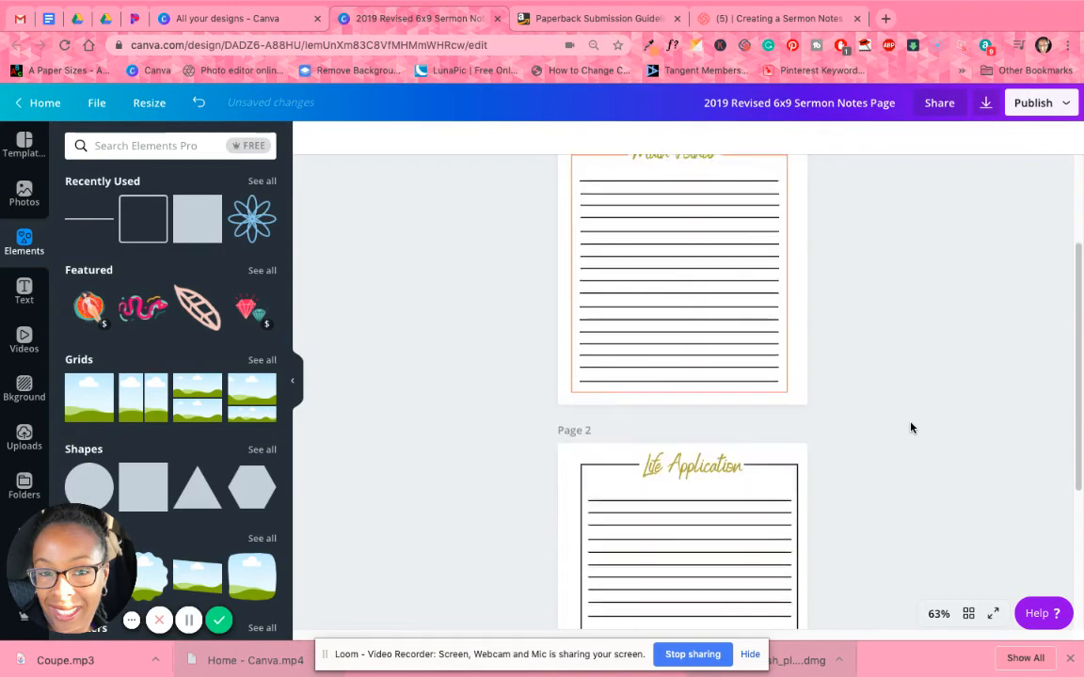
{"action": "scroll", "coordinate": [910, 428], "scroll_direction": "down", "scroll_amount": 2}
{"action": "left_click", "coordinate": [772, 356]}
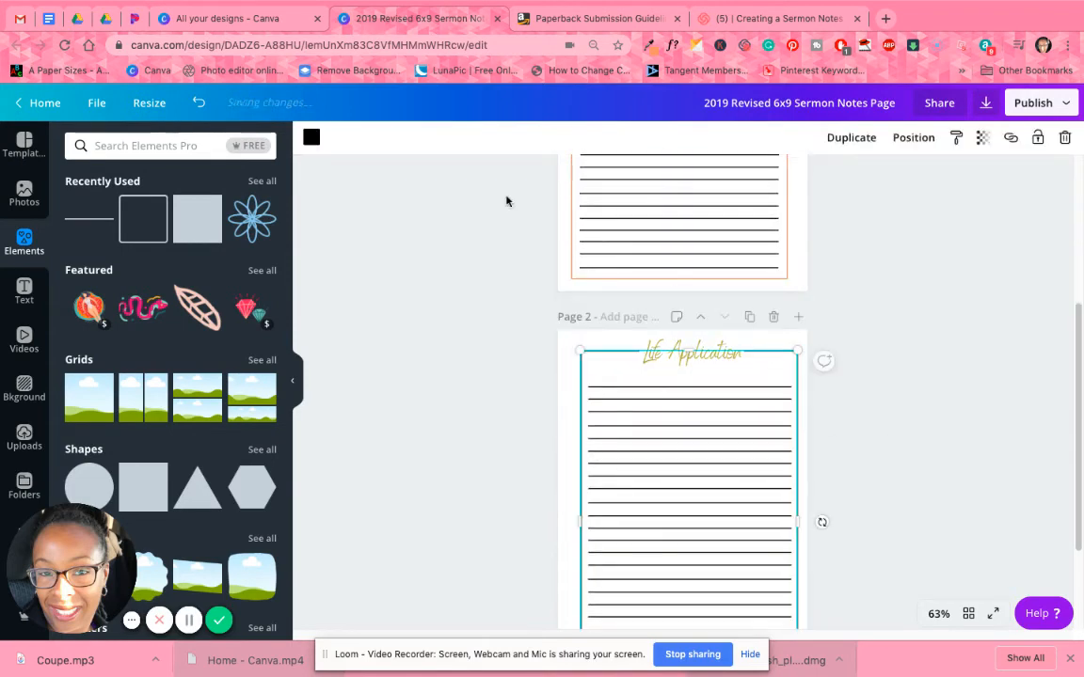
{"action": "left_click", "coordinate": [306, 140]}
{"action": "left_click", "coordinate": [152, 274]}
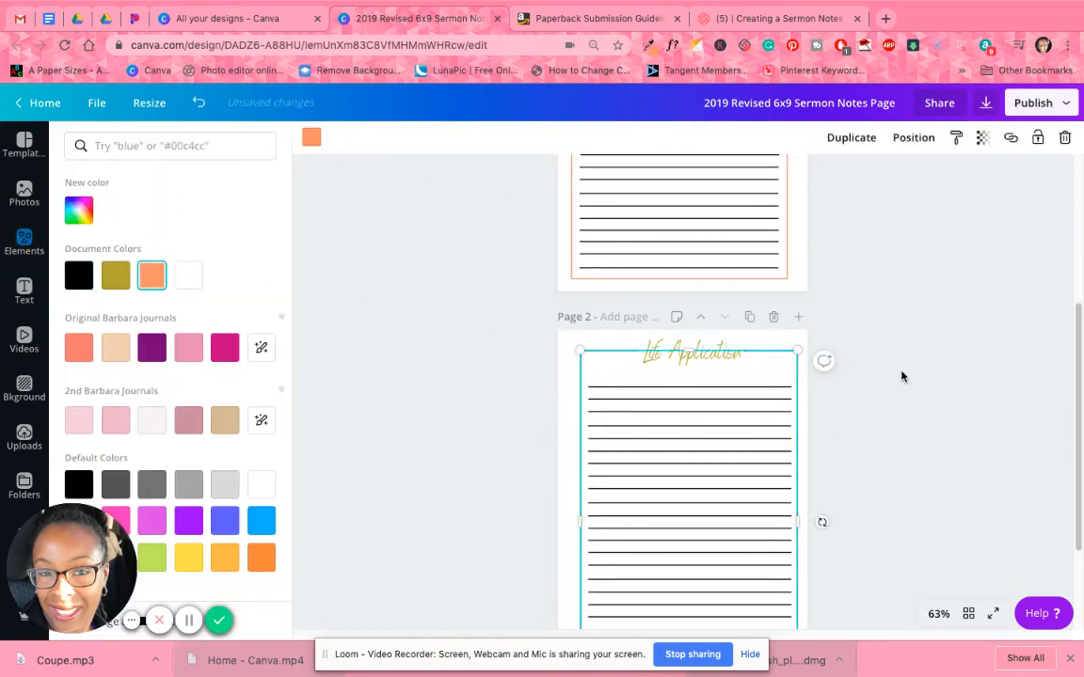
{"action": "left_click", "coordinate": [906, 378]}
Check both pages in the grid overview and recolor the first writing line on the Life Application page orange.
{"action": "scroll", "coordinate": [906, 378], "scroll_direction": "up", "scroll_amount": 1}
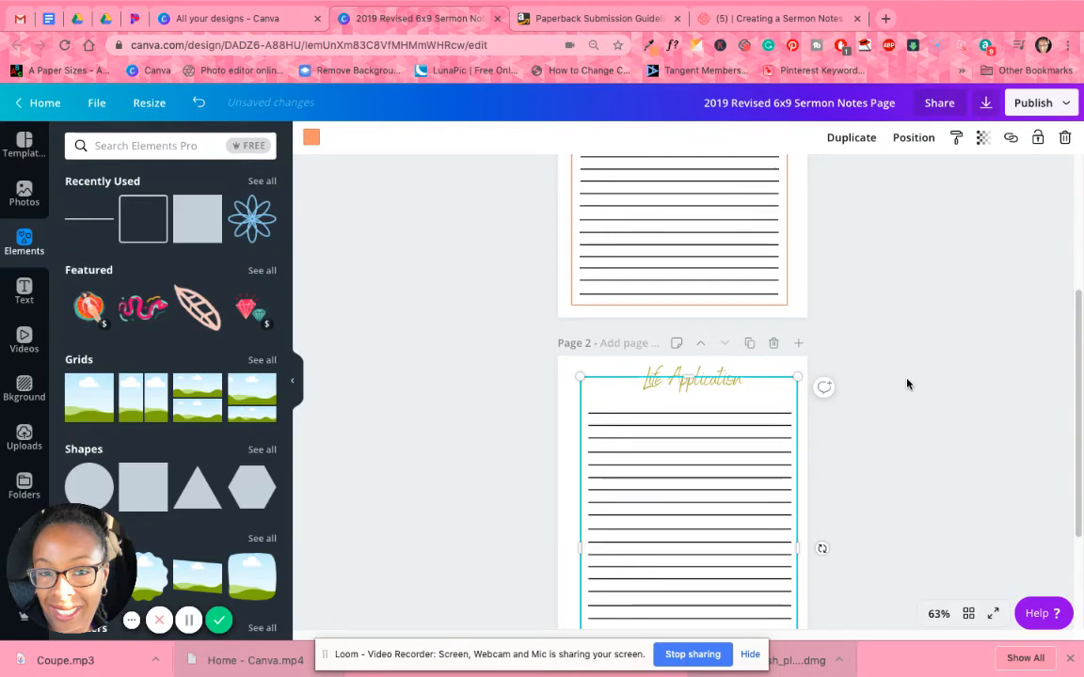
{"action": "left_click", "coordinate": [969, 615]}
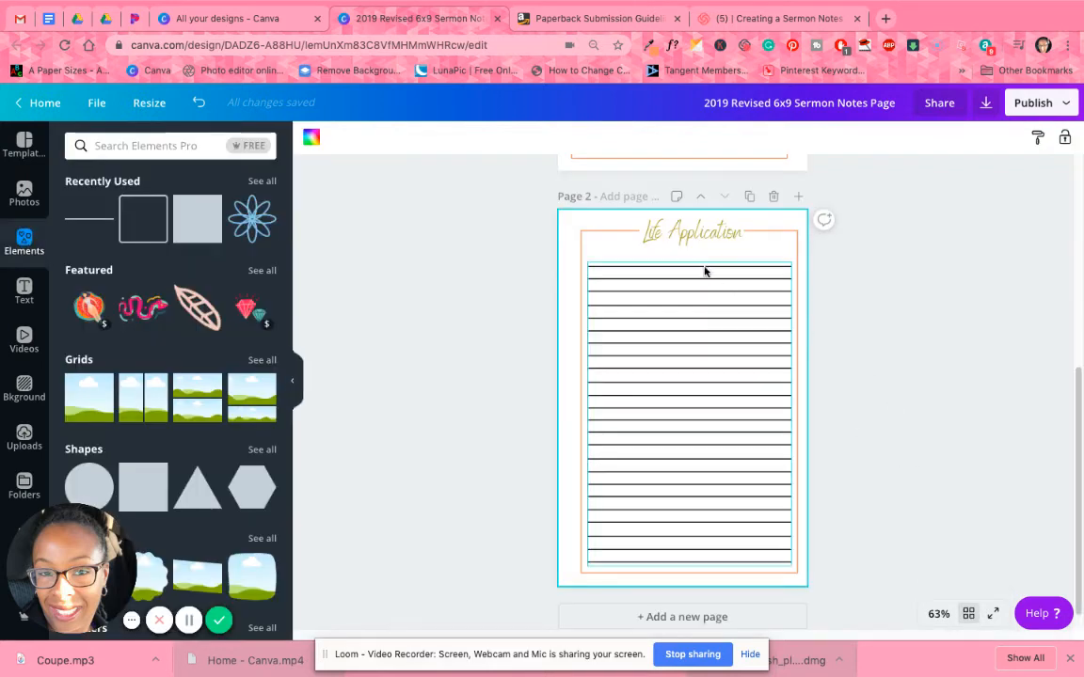
{"action": "left_click", "coordinate": [702, 269]}
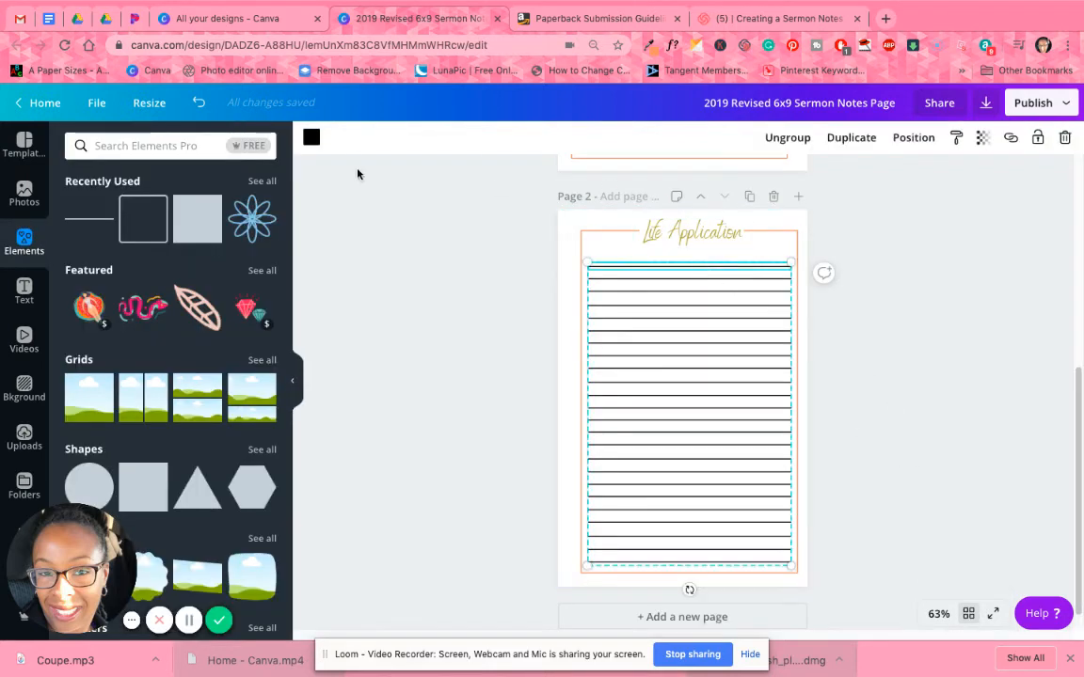
{"action": "left_click", "coordinate": [312, 138]}
{"action": "left_click", "coordinate": [152, 274]}
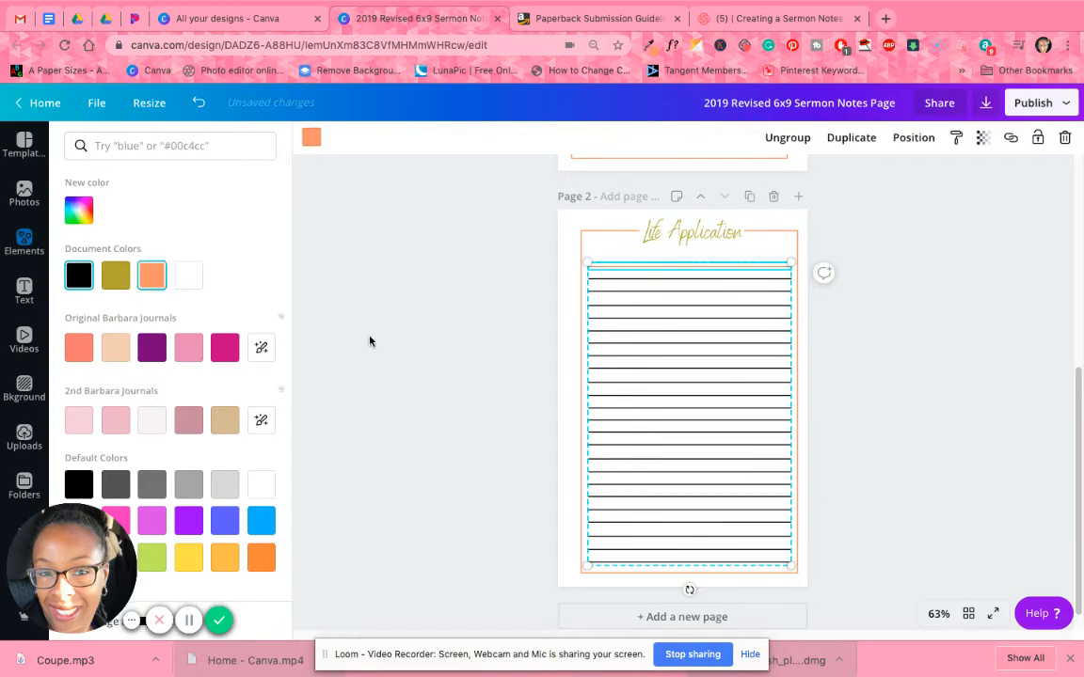
{"action": "left_click", "coordinate": [901, 334]}
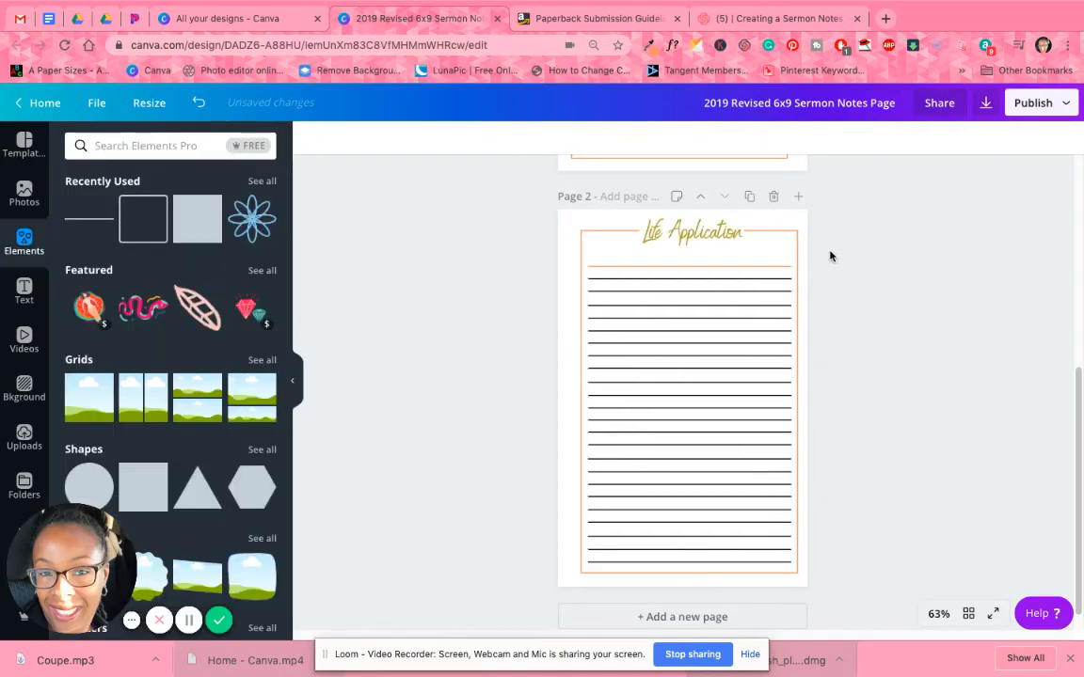
Recolor the second writing line on the Life Application page orange and apply that change to every black element in the design.
{"action": "left_click", "coordinate": [717, 282]}
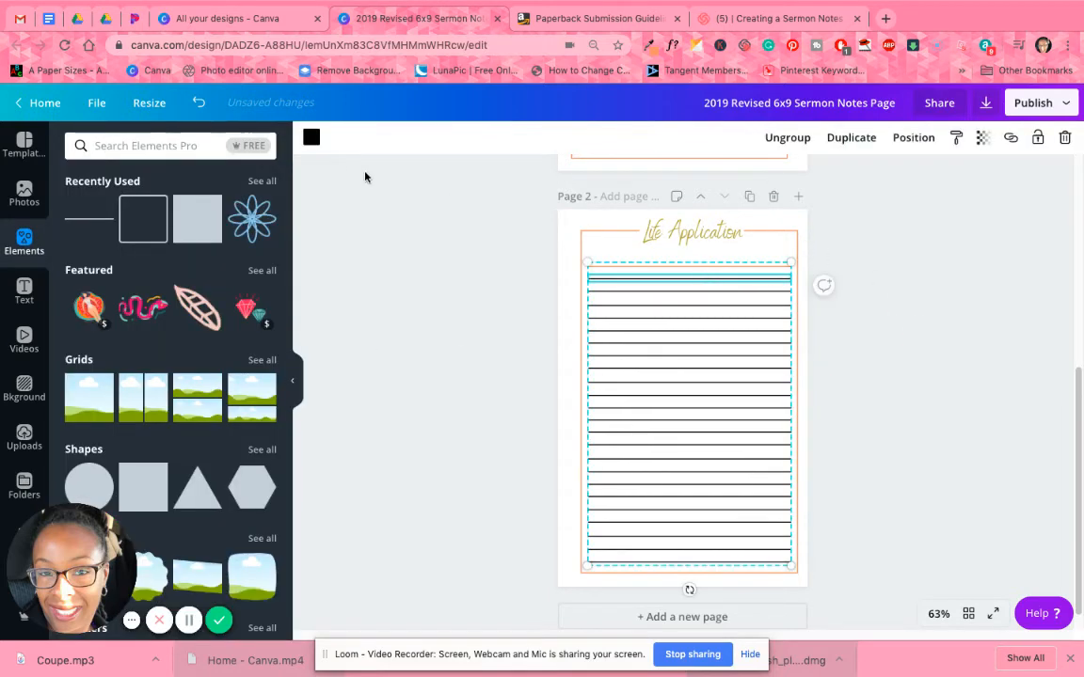
{"action": "left_click", "coordinate": [310, 138]}
{"action": "left_click", "coordinate": [153, 278]}
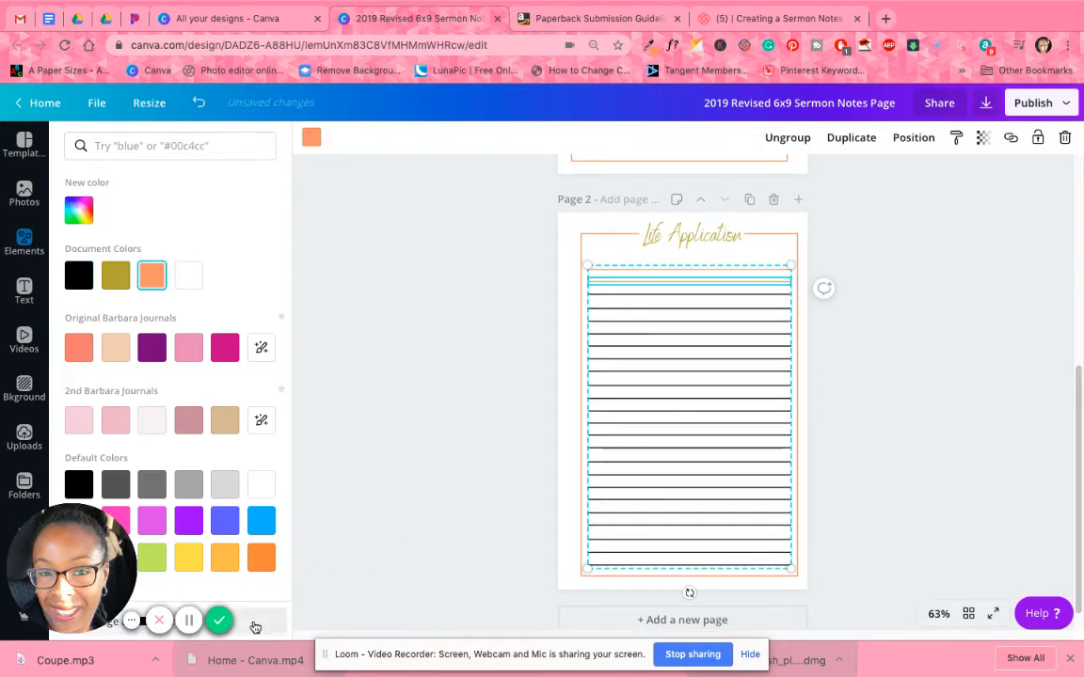
{"action": "scroll", "coordinate": [929, 364], "scroll_direction": "up", "scroll_amount": 5}
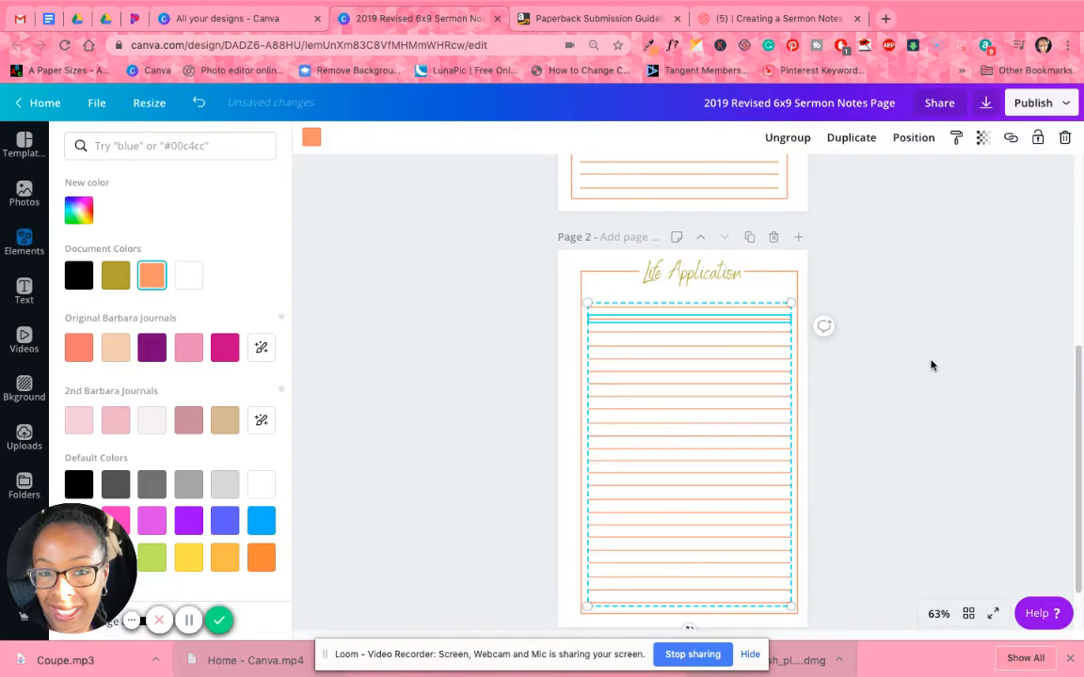
Recolor the rectangle around the Main Points section with the gold document color.
{"action": "scroll", "coordinate": [928, 362], "scroll_direction": "up", "scroll_amount": 1}
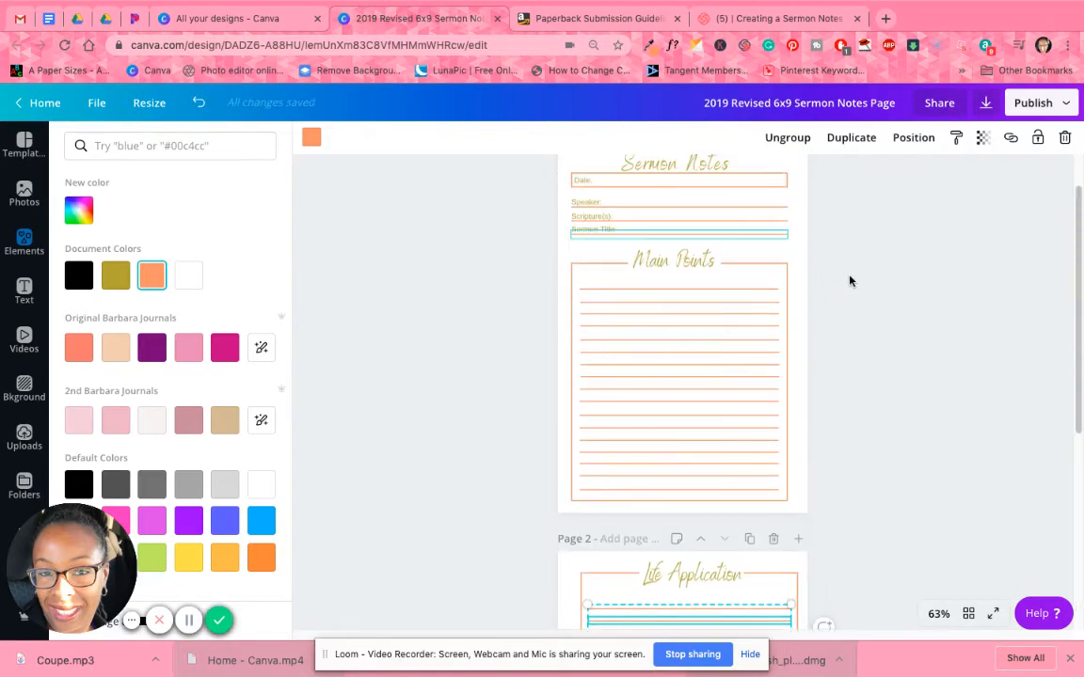
{"action": "left_click", "coordinate": [767, 278]}
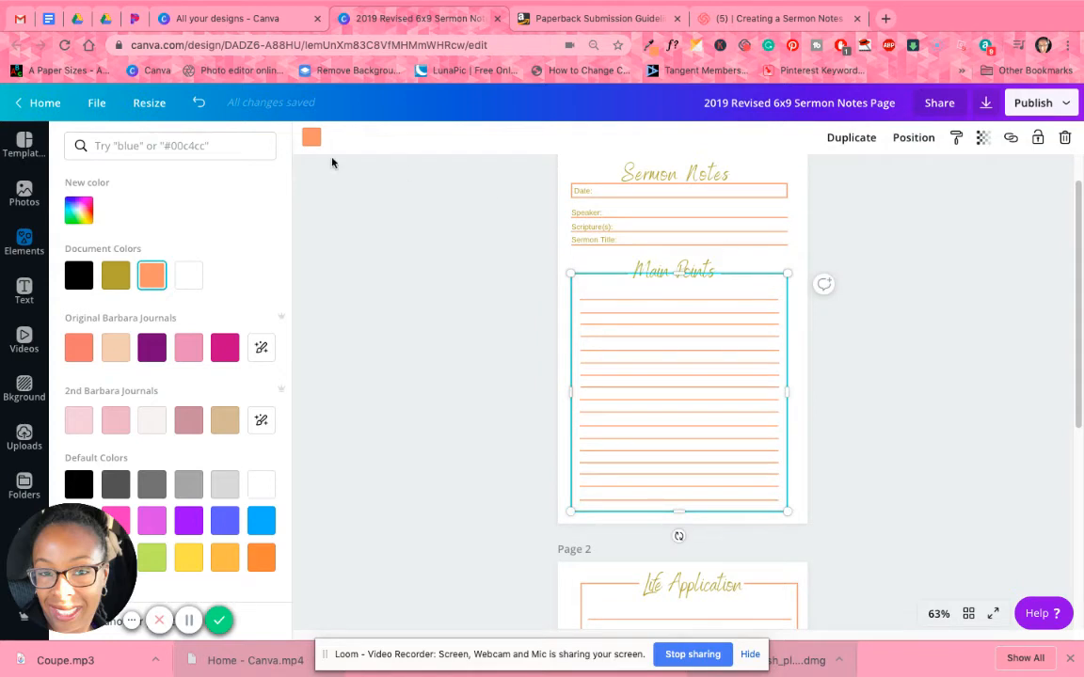
{"action": "left_click", "coordinate": [116, 275]}
{"action": "left_click", "coordinate": [917, 334]}
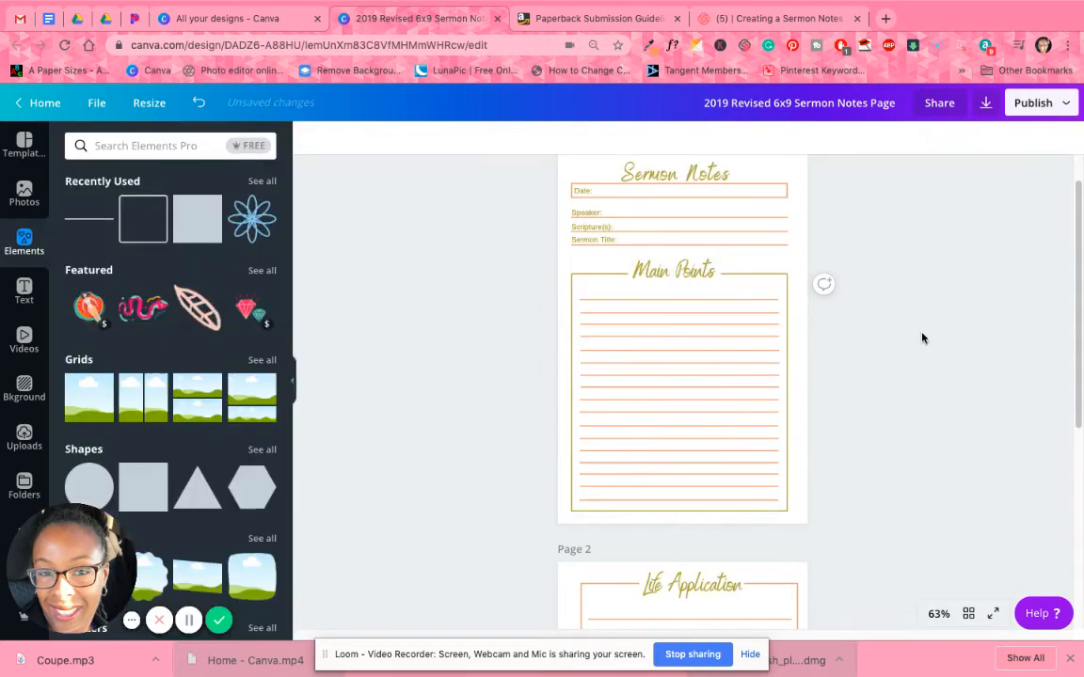
Recolor the box around the Life Application page with the gold document color.
{"action": "scroll", "coordinate": [918, 343], "scroll_direction": "down", "scroll_amount": 1}
{"action": "scroll", "coordinate": [917, 343], "scroll_direction": "down", "scroll_amount": 3}
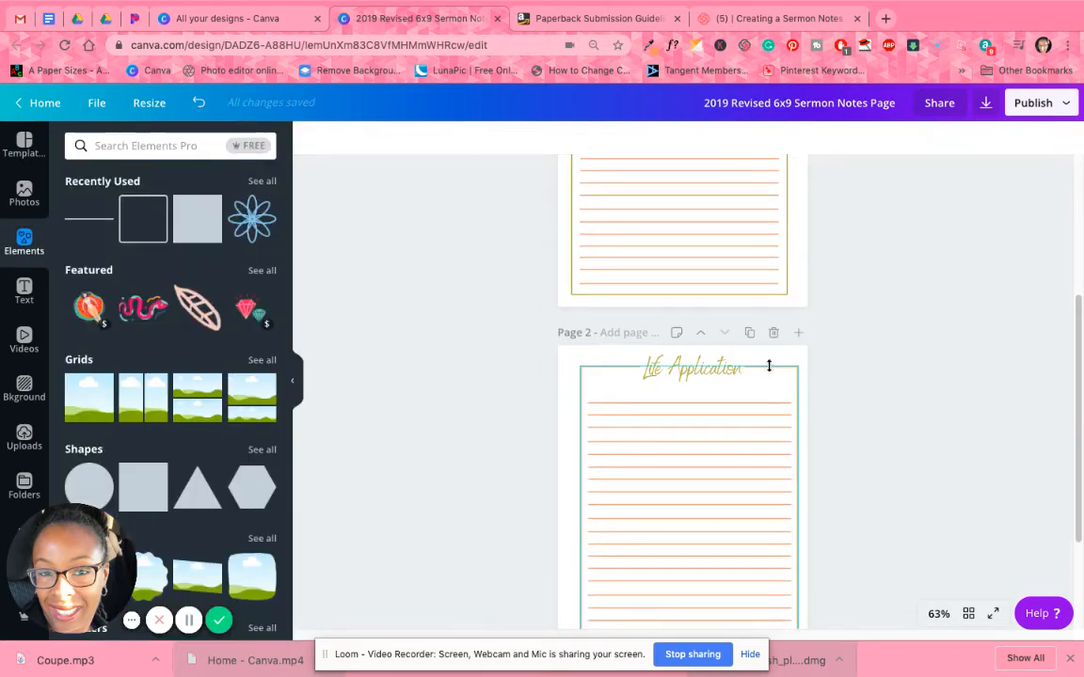
{"action": "left_click", "coordinate": [770, 369]}
{"action": "left_click", "coordinate": [311, 137]}
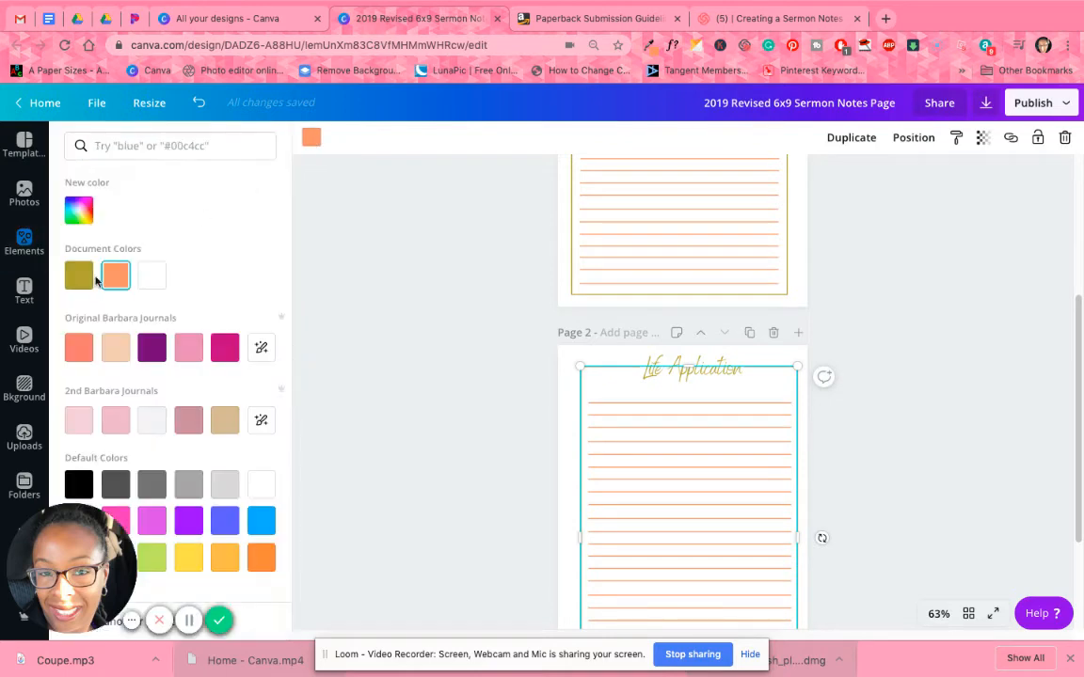
{"action": "left_click", "coordinate": [79, 275]}
{"action": "left_click", "coordinate": [939, 370]}
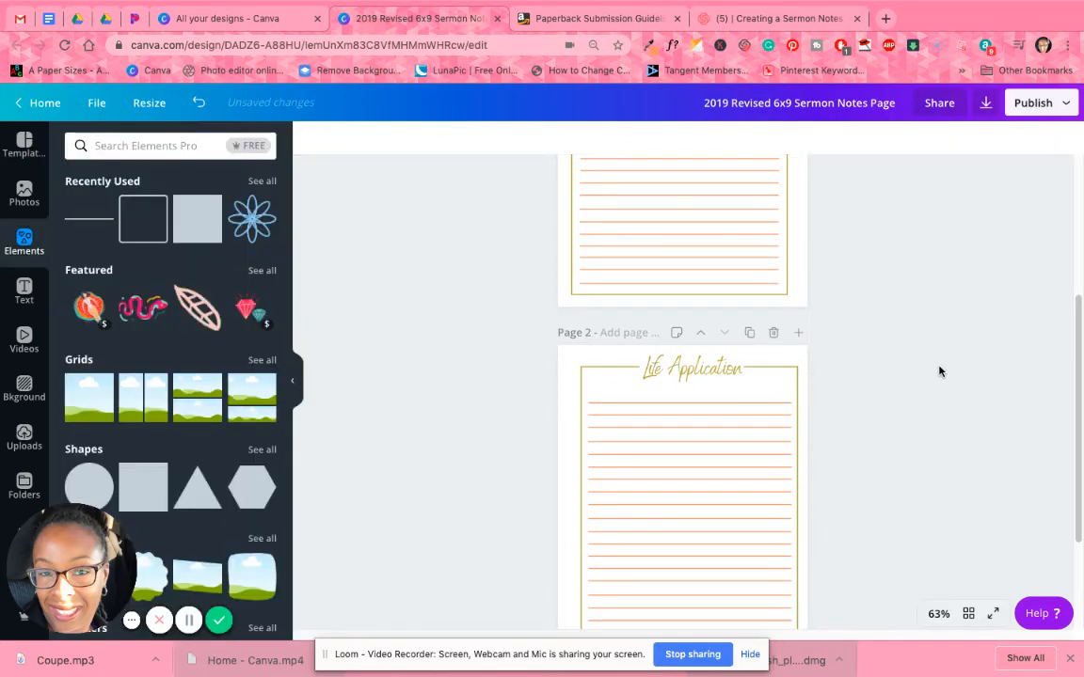
Try the gold document color on the rectangle around the Date label, and undo that change.
{"action": "scroll", "coordinate": [939, 369], "scroll_direction": "up", "scroll_amount": 3}
{"action": "scroll", "coordinate": [939, 369], "scroll_direction": "up", "scroll_amount": 3}
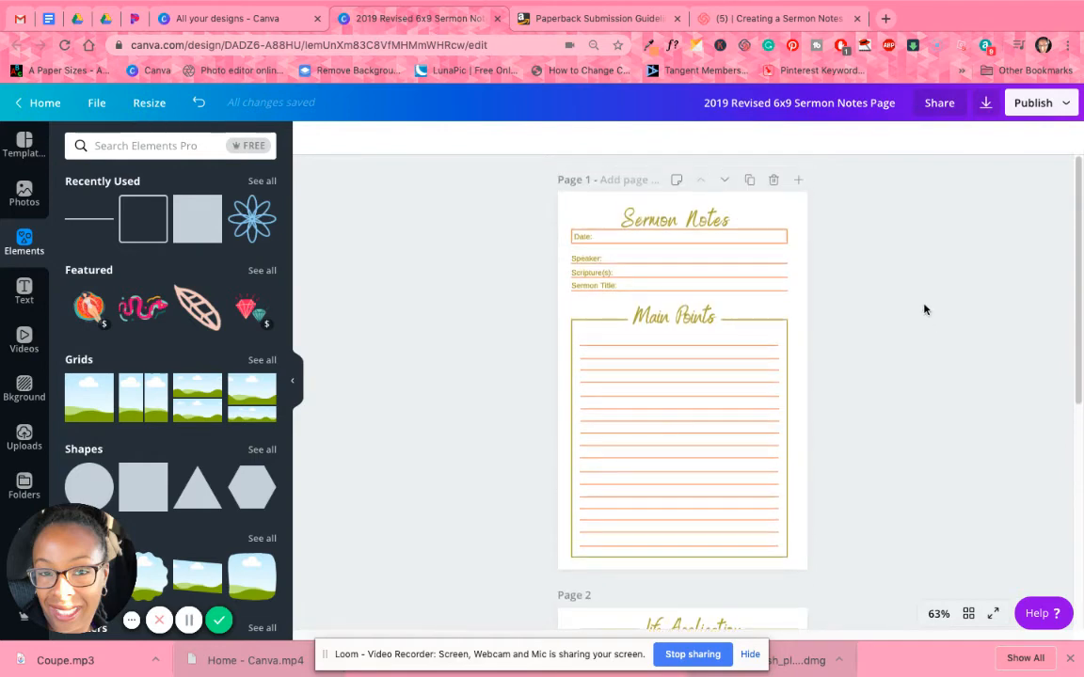
{"action": "left_click", "coordinate": [781, 235]}
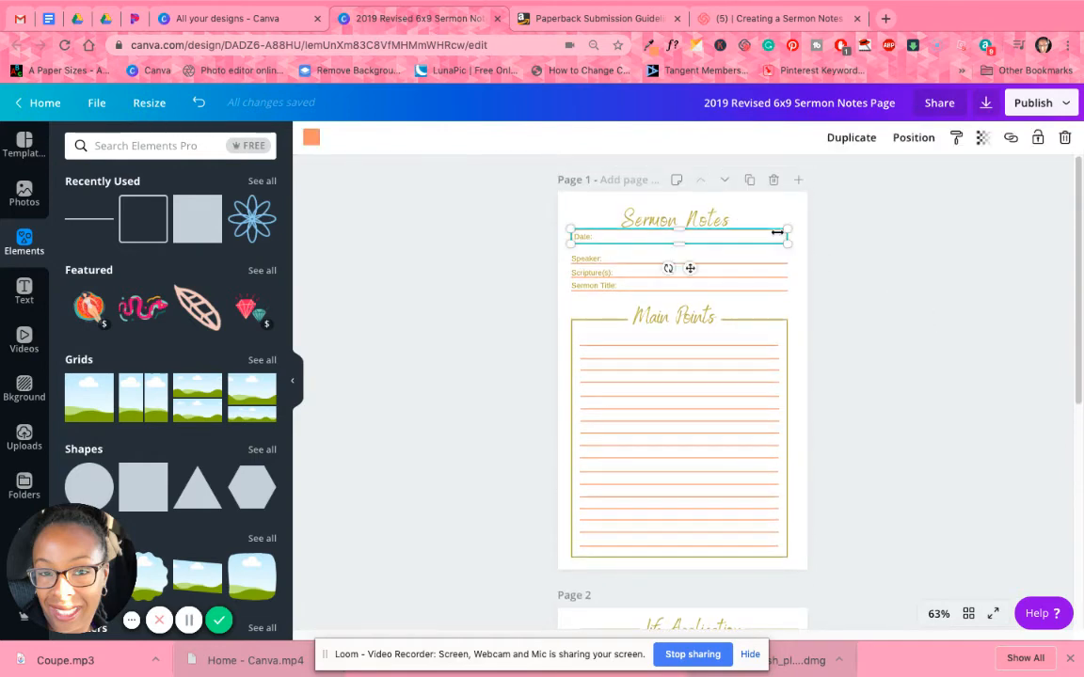
{"action": "left_click", "coordinate": [312, 139]}
{"action": "left_click", "coordinate": [79, 274]}
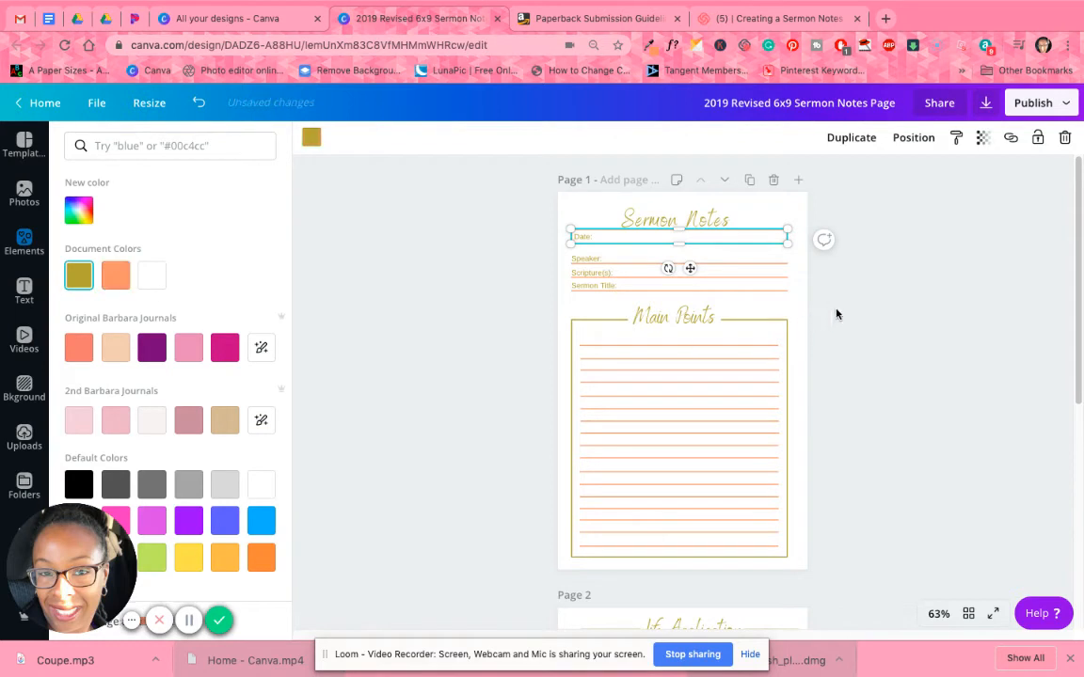
{"action": "left_click", "coordinate": [902, 304]}
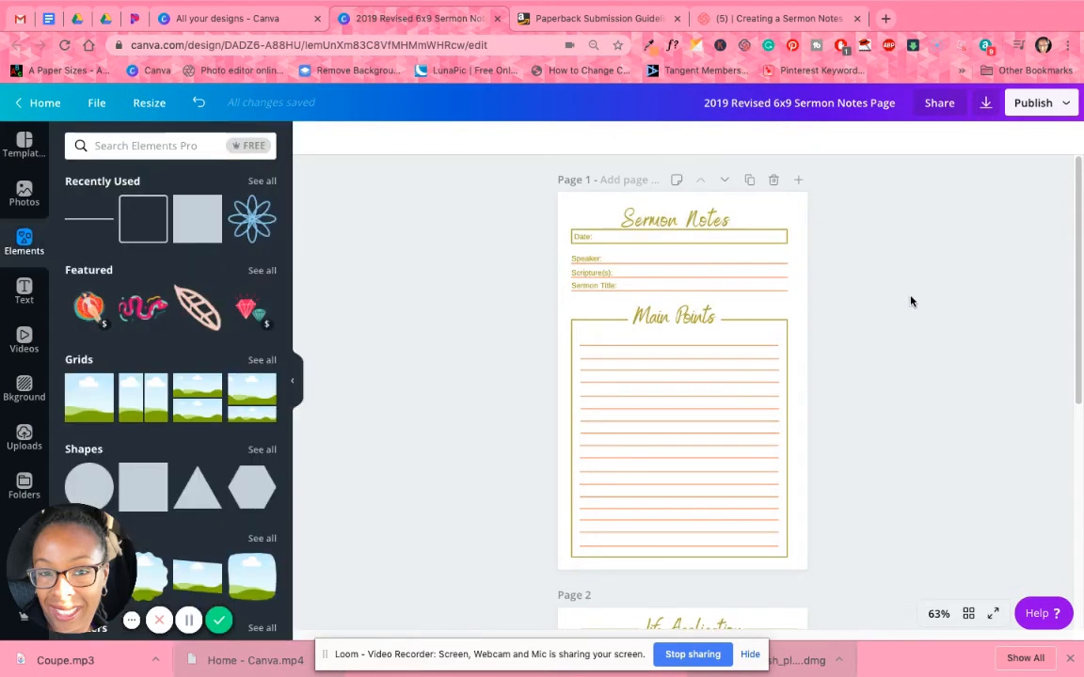
{"action": "left_click", "coordinate": [198, 102]}
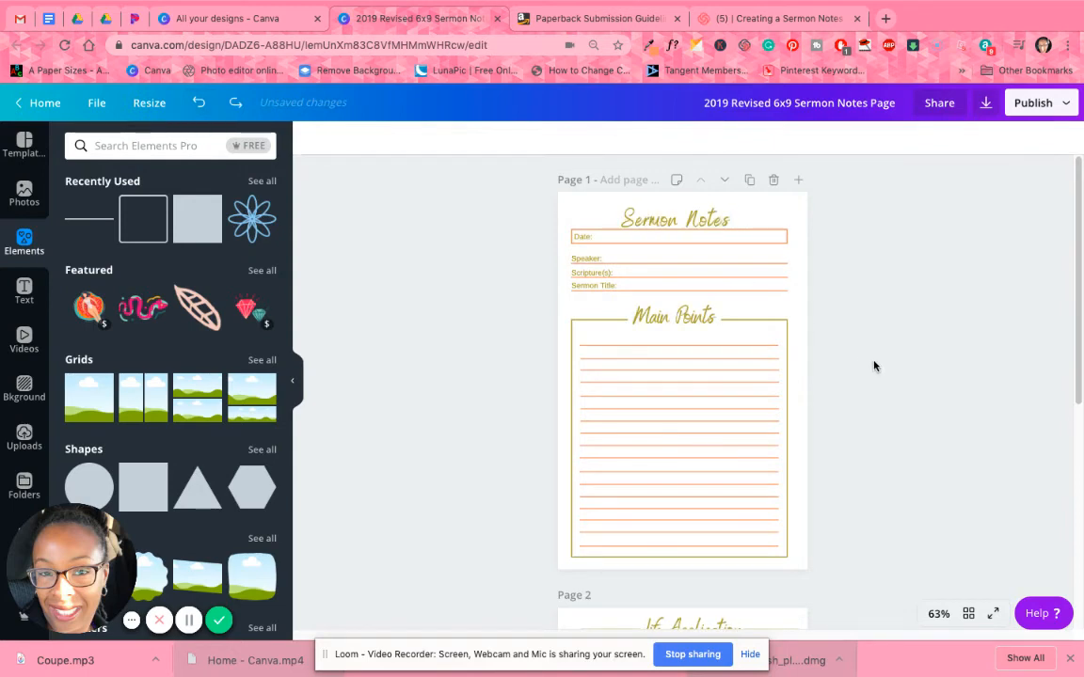
Review both pages and duplicate the Sermon Notes and Life Application pages together in the grid overview.
{"action": "scroll", "coordinate": [925, 404], "scroll_direction": "down", "scroll_amount": 5}
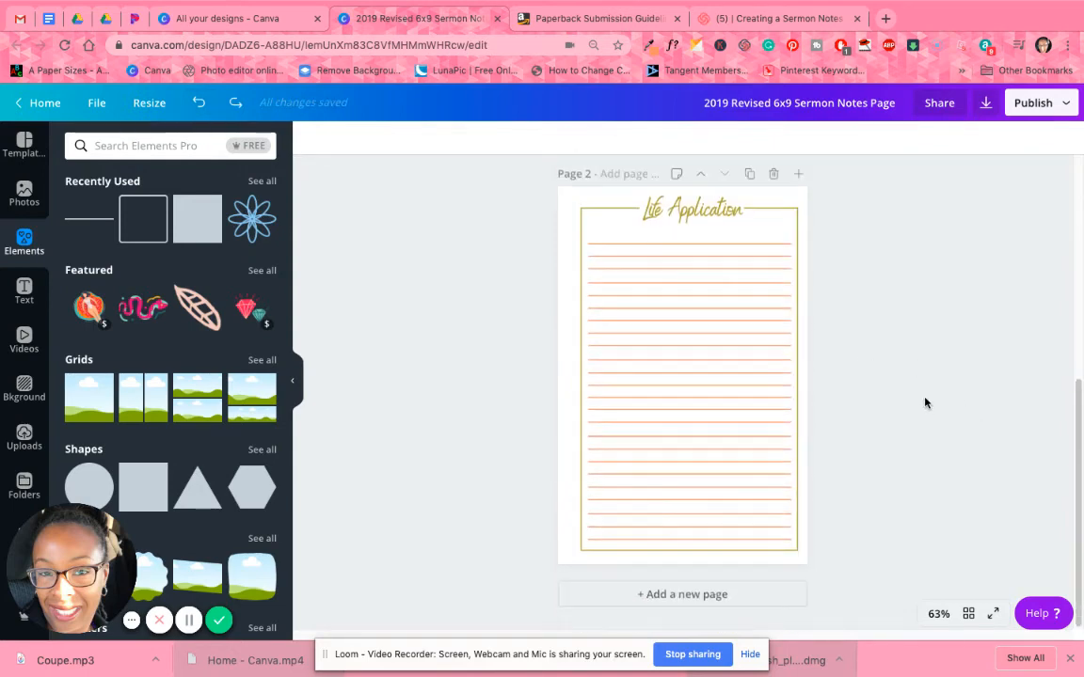
{"action": "scroll", "coordinate": [899, 501], "scroll_direction": "up", "scroll_amount": 5}
{"action": "left_click", "coordinate": [969, 614]}
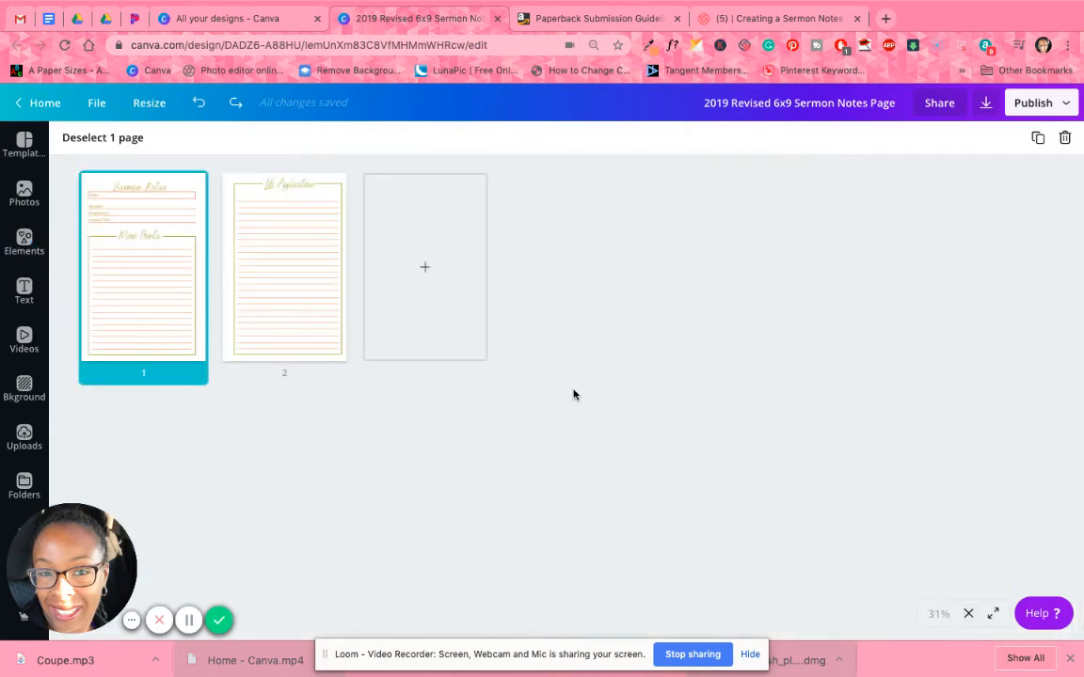
{"action": "left_click", "coordinate": [288, 246]}
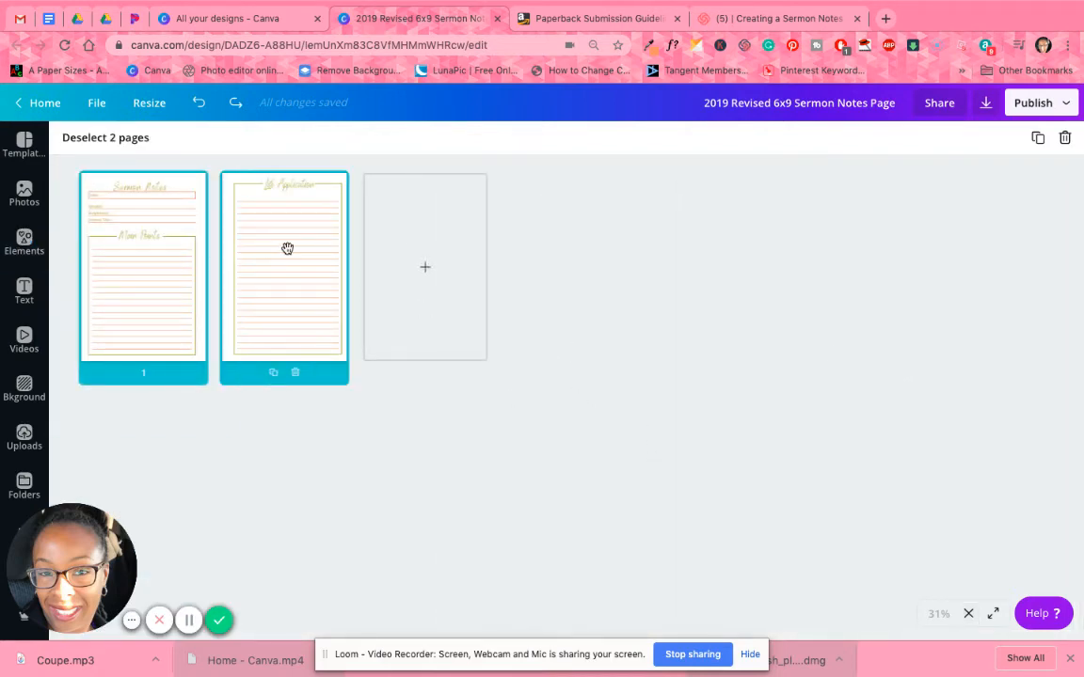
{"action": "left_click", "coordinate": [1039, 139]}
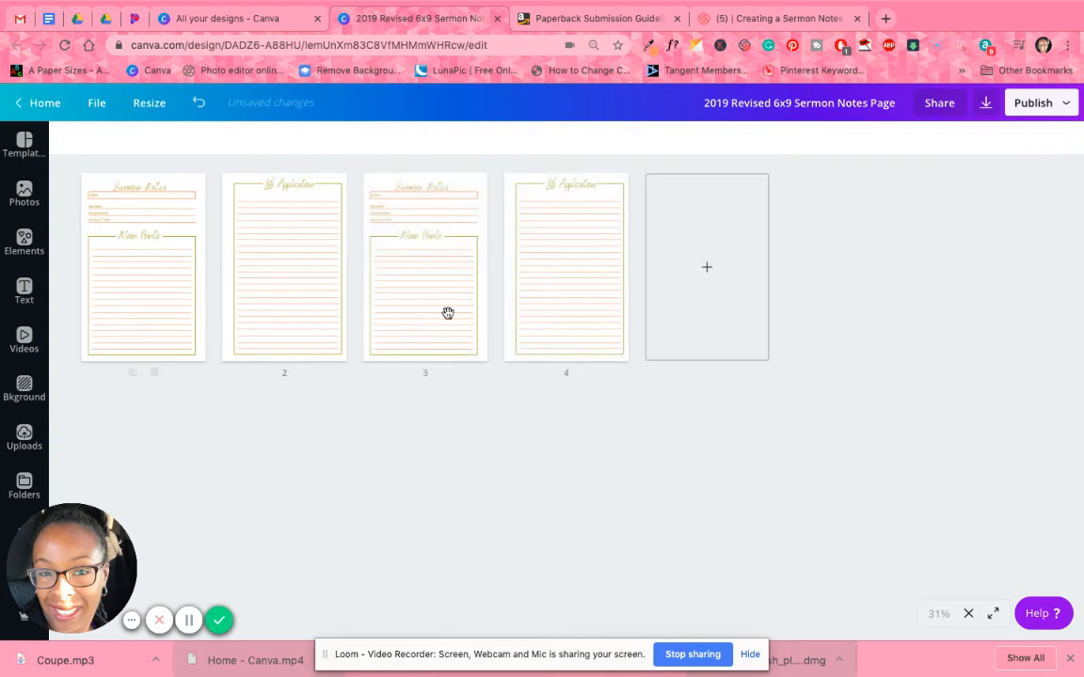
Duplicate pages 1 to 4 as a set, and duplicate pages 1 to 8 the same way.
{"action": "left_click", "coordinate": [151, 306]}
{"action": "left_click", "coordinate": [559, 299], "text": "shift"}
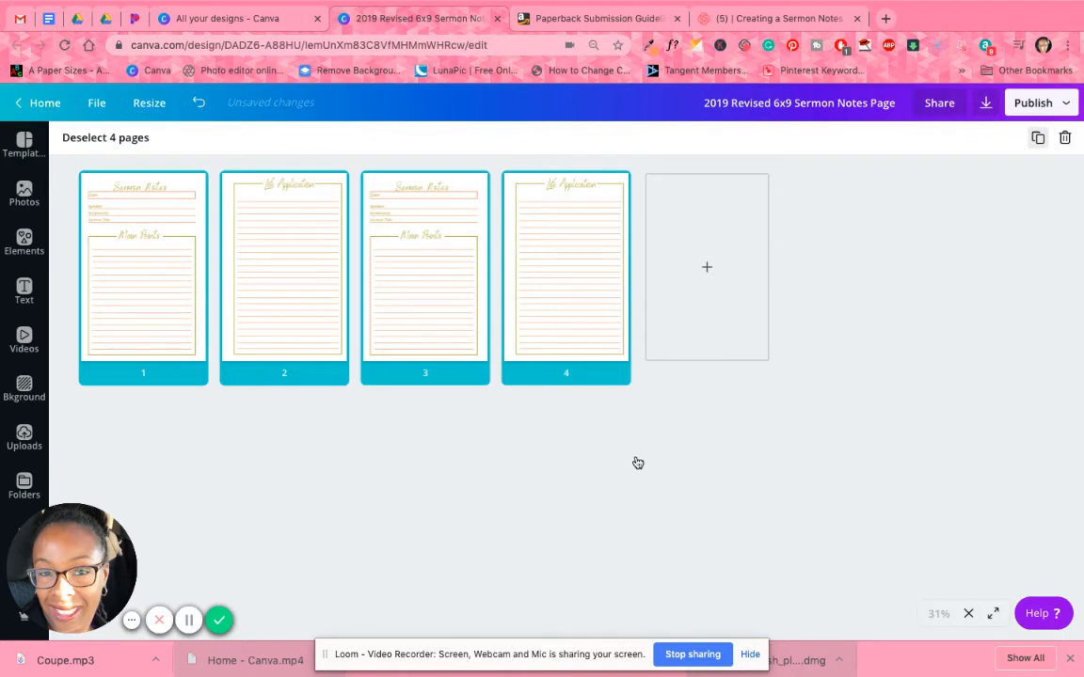
{"action": "left_click", "coordinate": [160, 326]}
{"action": "left_click", "coordinate": [192, 455], "text": "shift"}
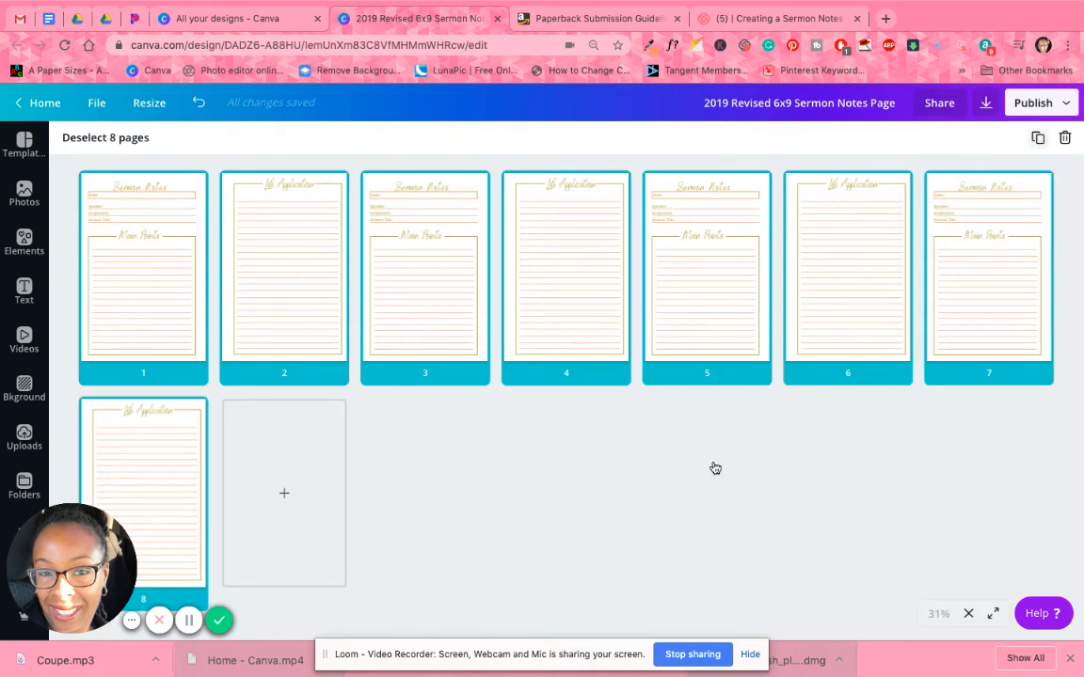
{"action": "left_click", "coordinate": [1038, 137]}
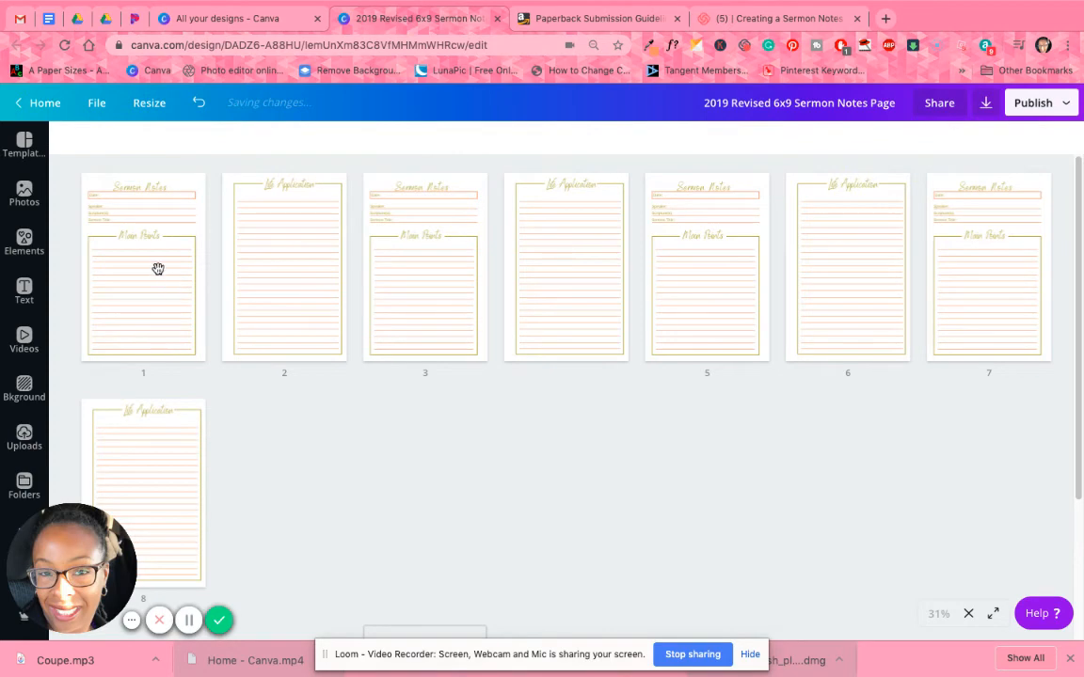
Select all 16 pages in the grid overview and duplicate them together.
{"action": "left_click", "coordinate": [155, 261]}
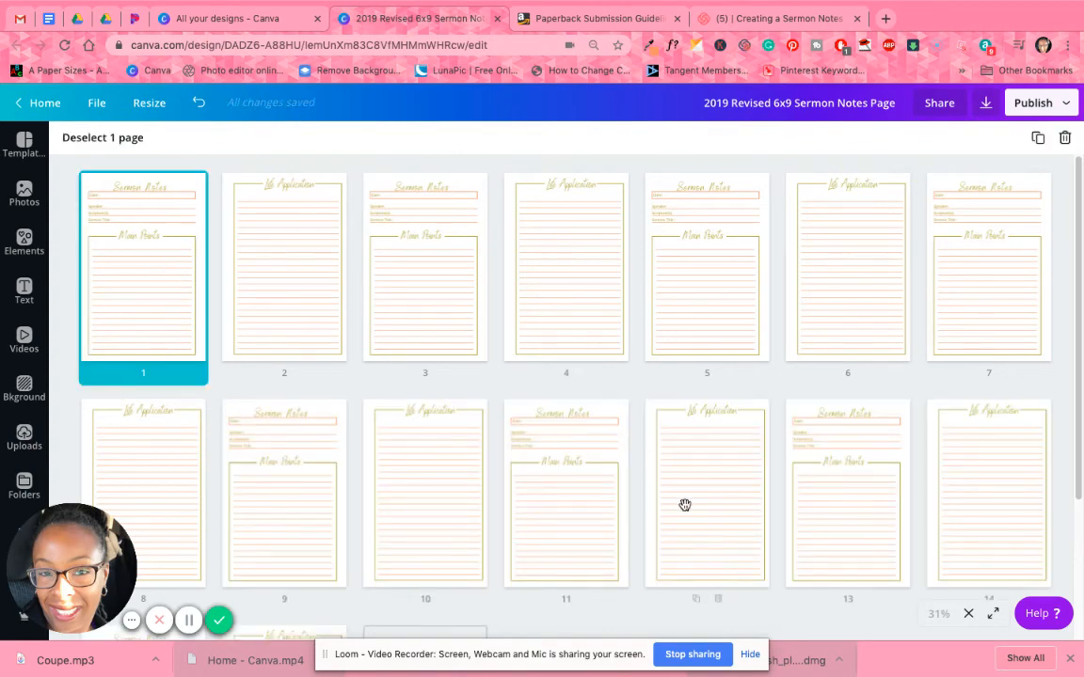
{"action": "scroll", "coordinate": [685, 505], "scroll_direction": "down", "scroll_amount": 2}
{"action": "scroll", "coordinate": [611, 517], "scroll_direction": "down", "scroll_amount": 1}
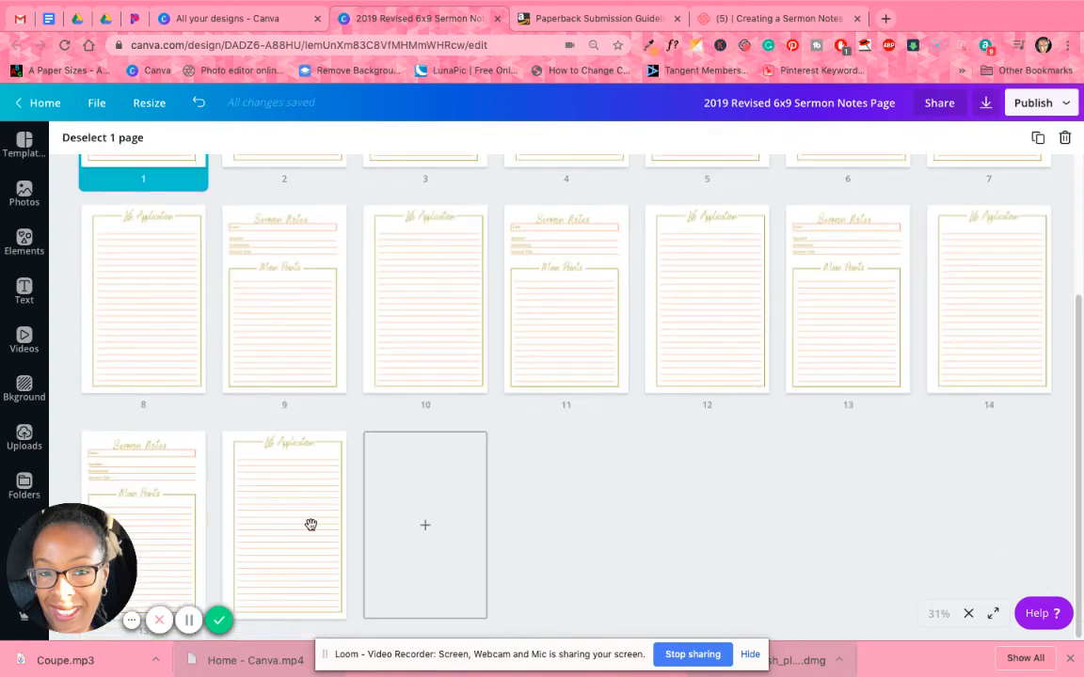
{"action": "key", "text": "super+a"}
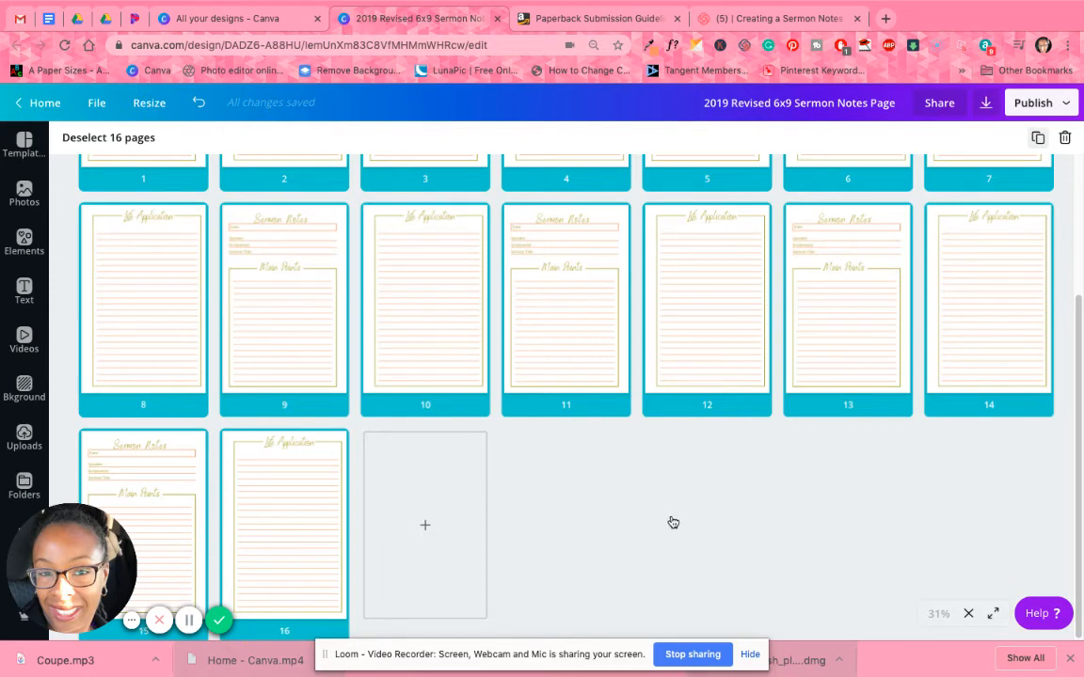
{"action": "left_click", "coordinate": [1037, 138]}
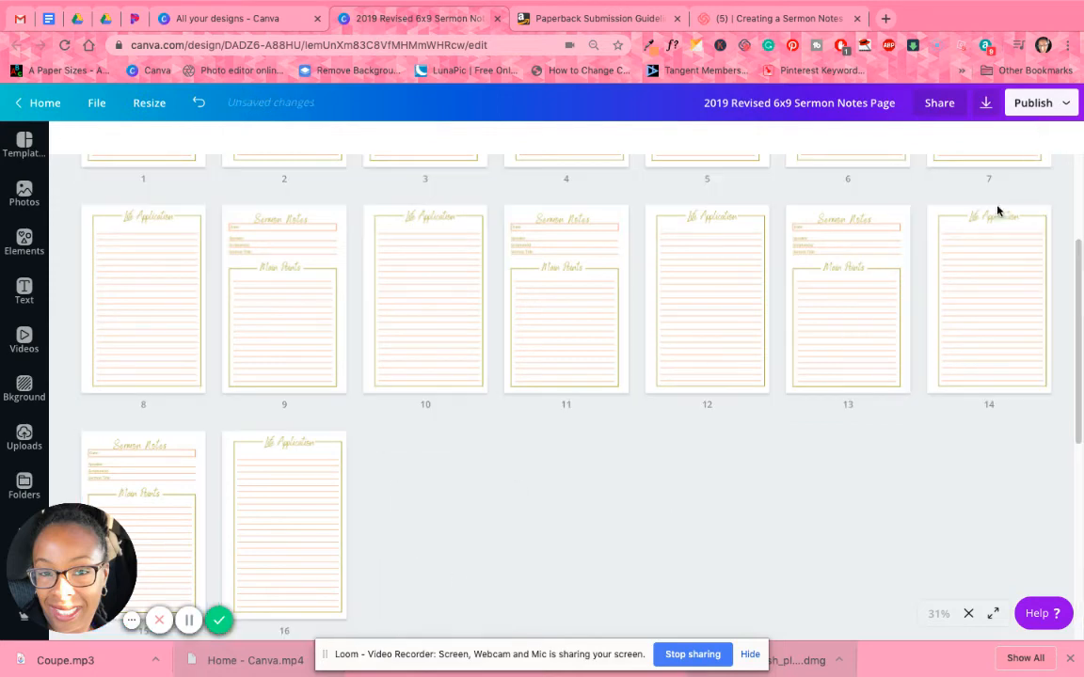
Select pages 1 to 32 in the grid overview and duplicate them together.
{"action": "scroll", "coordinate": [425, 522], "scroll_direction": "up", "scroll_amount": 3}
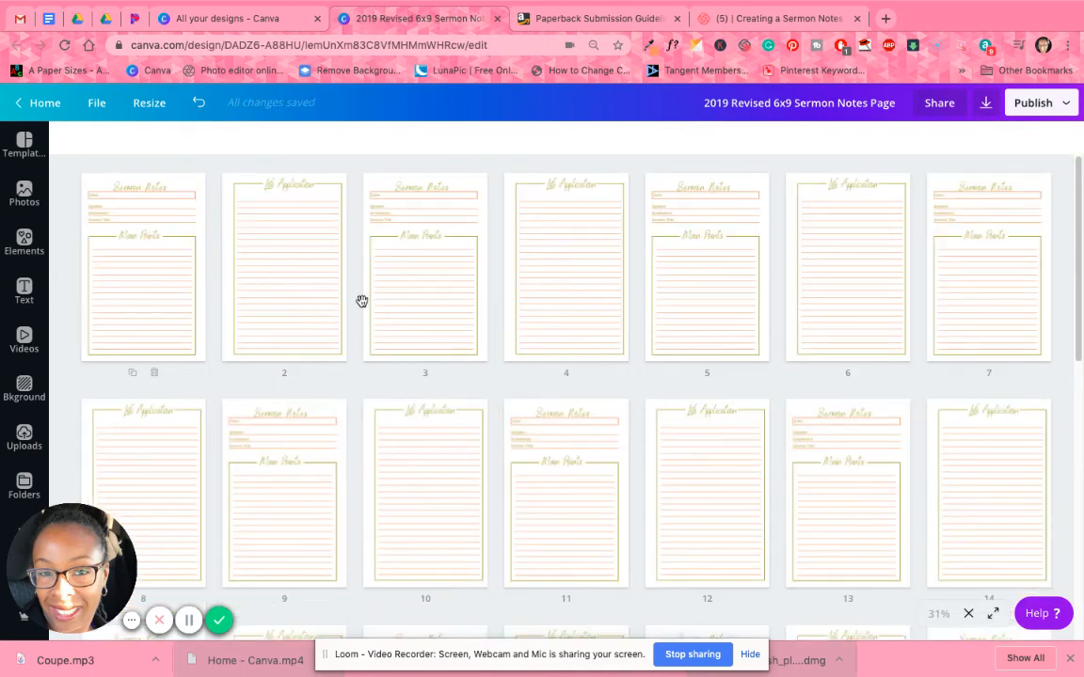
{"action": "left_click", "coordinate": [159, 279]}
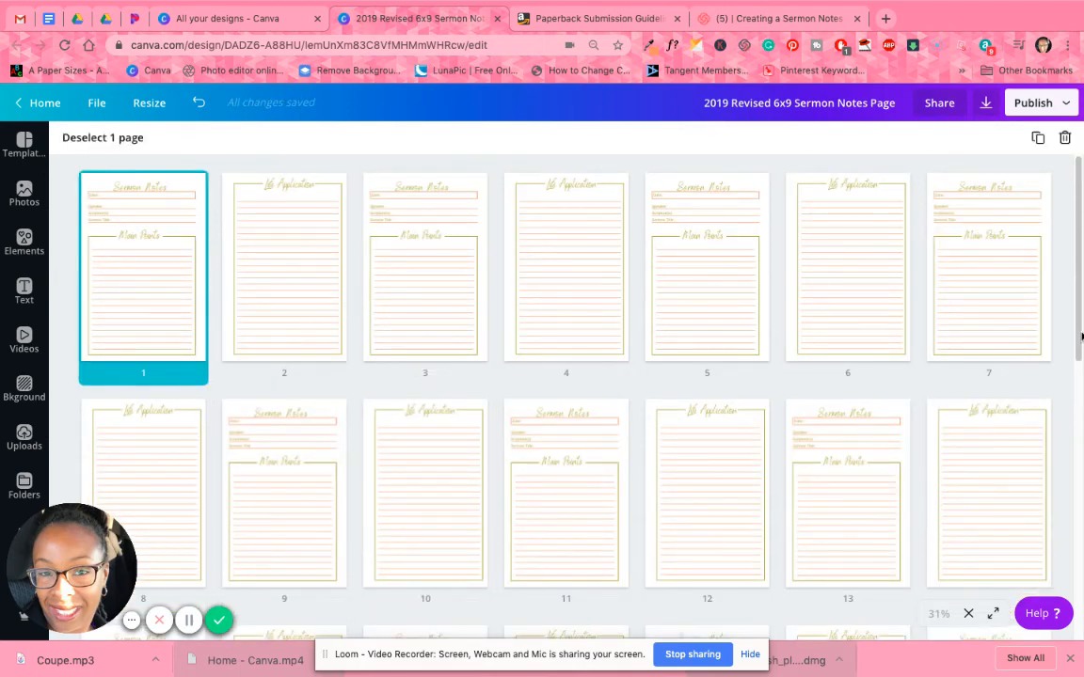
{"action": "scroll", "coordinate": [973, 430], "scroll_direction": "down", "scroll_amount": 7}
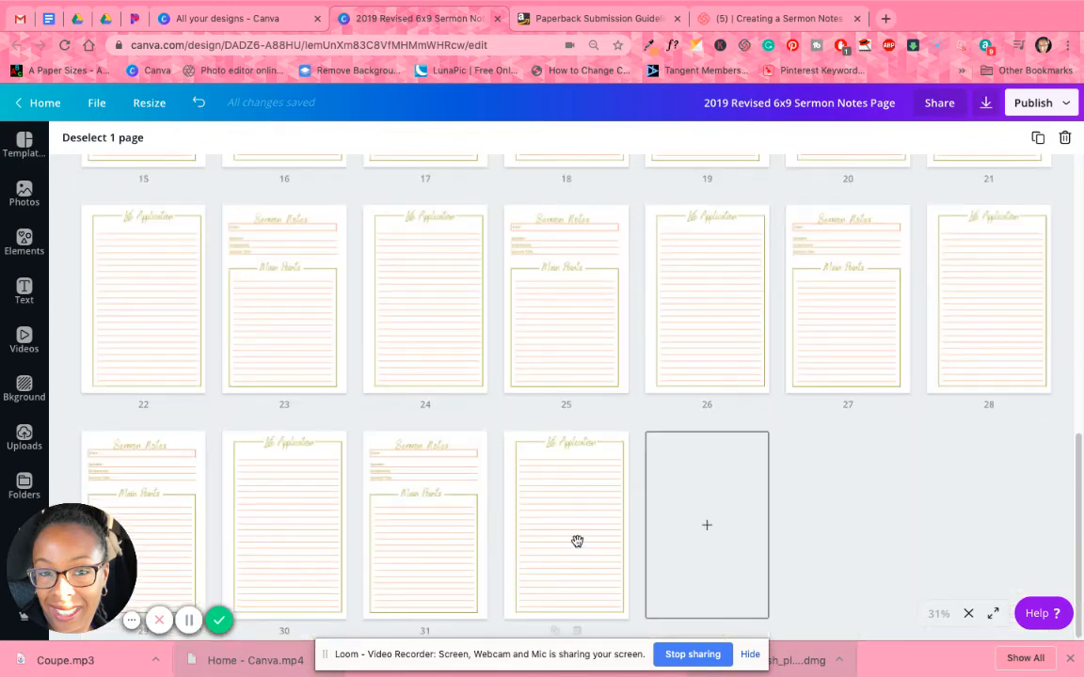
{"action": "left_click", "coordinate": [576, 541], "text": "shift"}
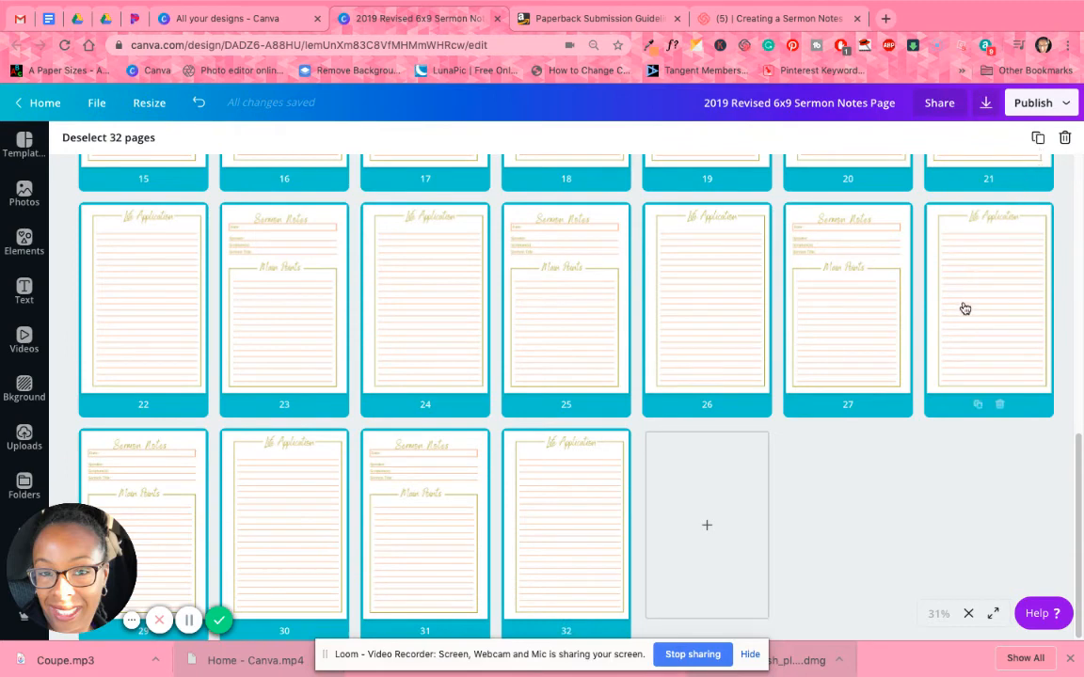
{"action": "left_click", "coordinate": [901, 502]}
{"action": "scroll", "coordinate": [900, 497], "scroll_direction": "up", "scroll_amount": 3}
{"action": "scroll", "coordinate": [847, 471], "scroll_direction": "down", "scroll_amount": 5}
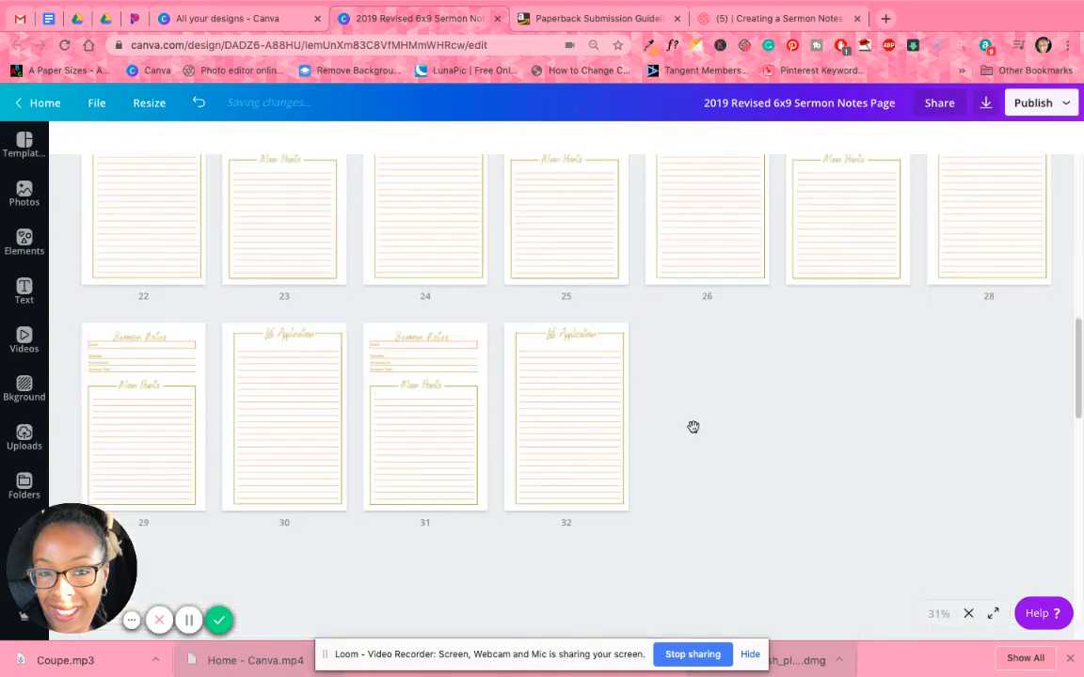
{"action": "scroll", "coordinate": [786, 485], "scroll_direction": "down", "scroll_amount": 10}
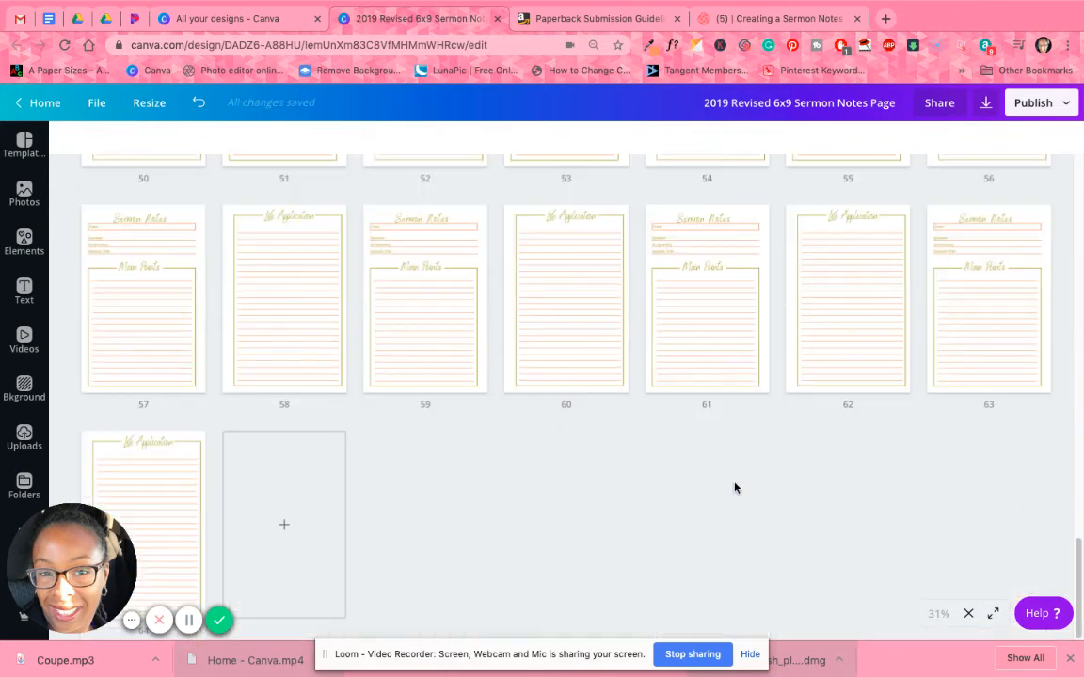
Duplicate pages 57 to 64 as a set, and duplicate pages 57 to 72 the same way.
{"action": "scroll", "coordinate": [739, 487], "scroll_direction": "up", "scroll_amount": 1}
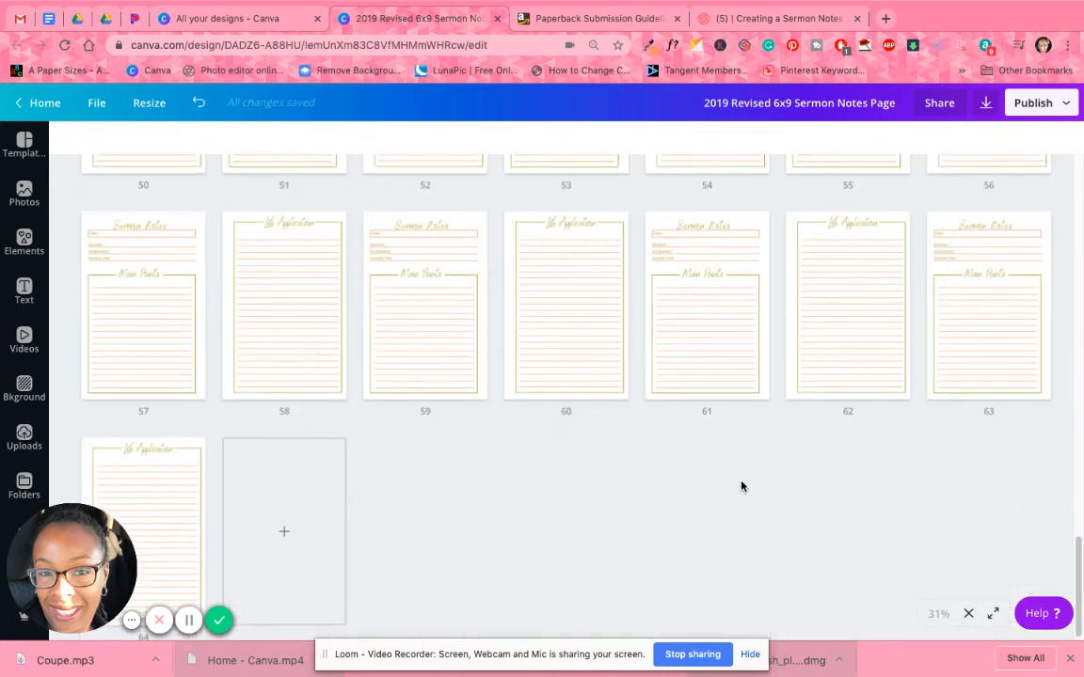
{"action": "left_click", "coordinate": [149, 313]}
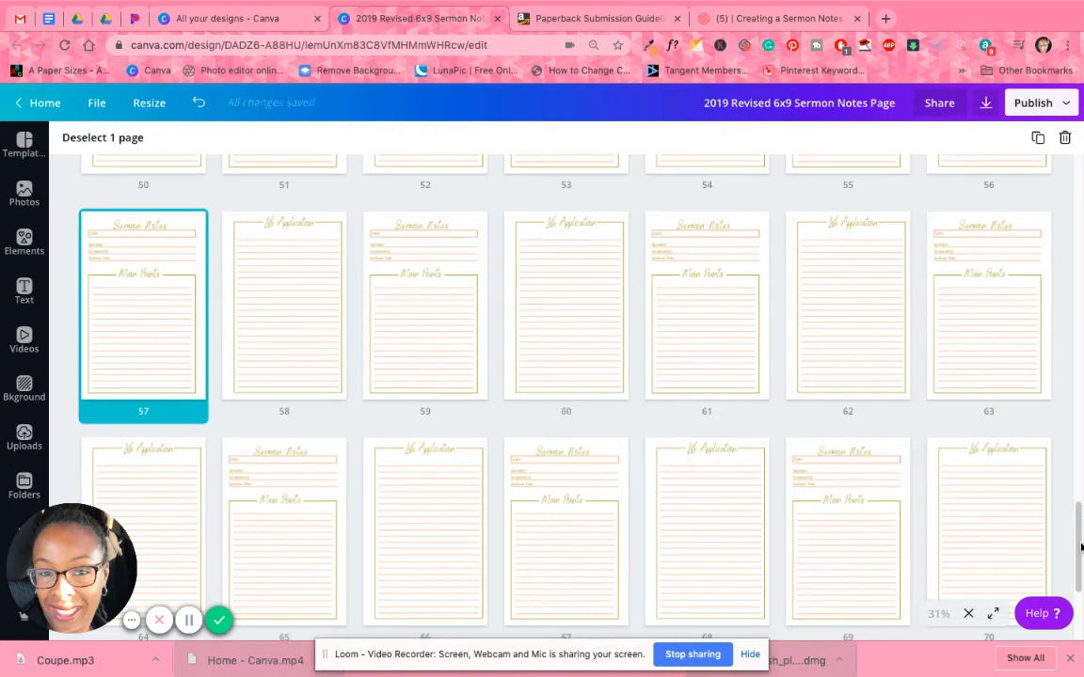
{"action": "scroll", "coordinate": [1081, 589], "scroll_direction": "down", "scroll_amount": 3}
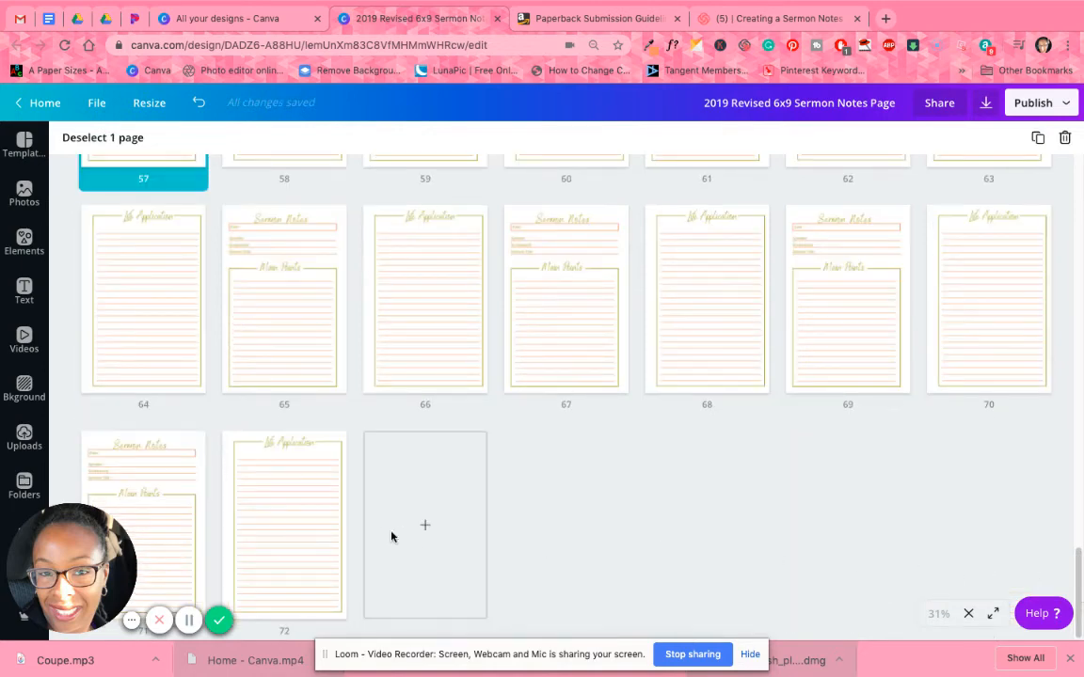
{"action": "left_click", "coordinate": [286, 500], "text": "shift"}
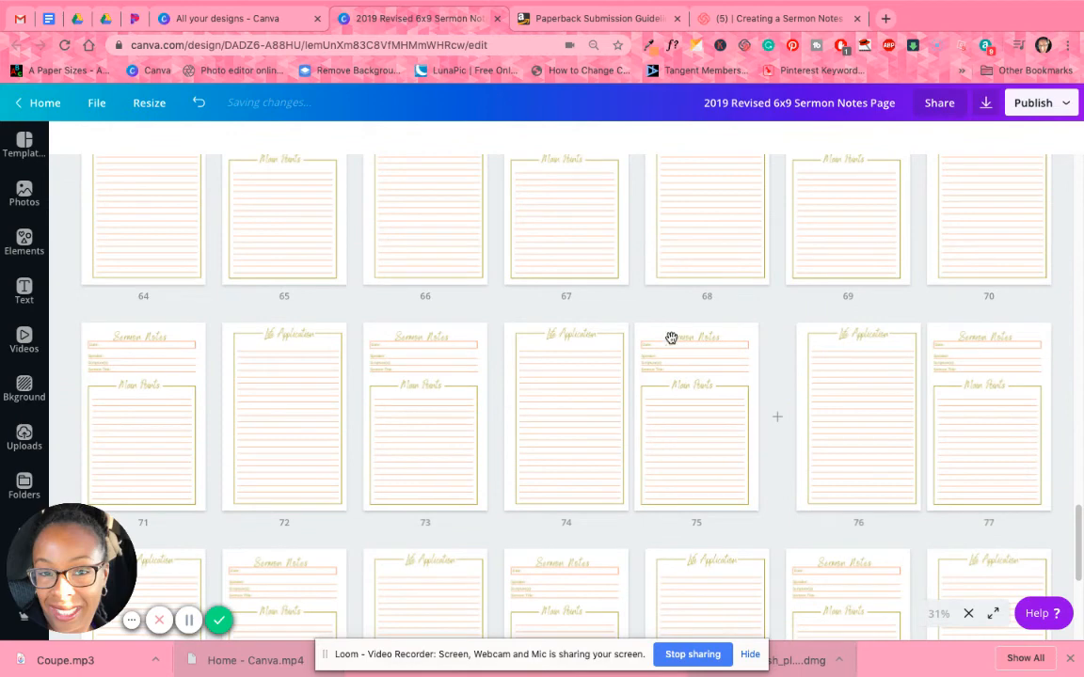
{"action": "scroll", "coordinate": [672, 334], "scroll_direction": "down", "scroll_amount": 4}
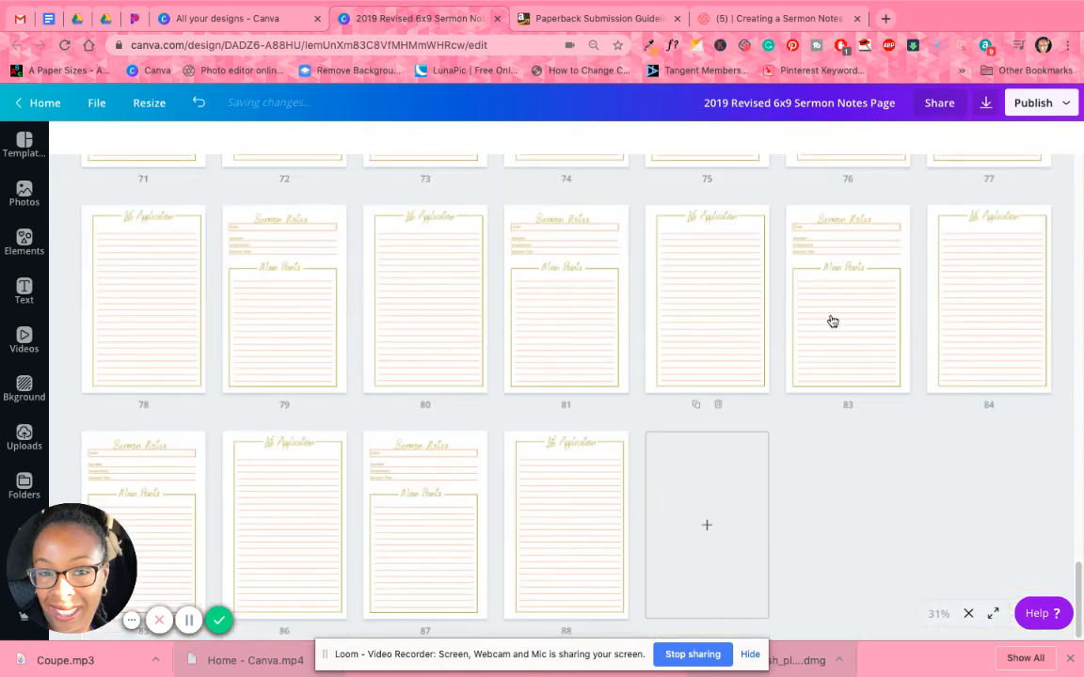
Duplicate pages 83 to 88 as a set, and duplicate pages 93 and 94 together.
{"action": "left_click", "coordinate": [832, 315]}
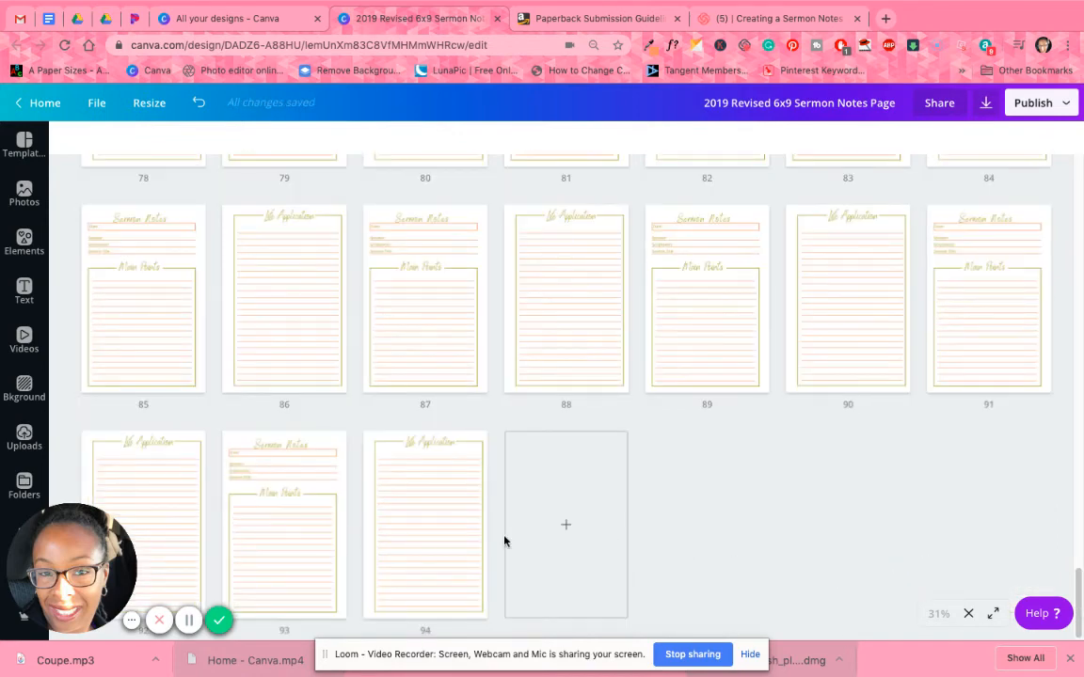
{"action": "left_click", "coordinate": [281, 545]}
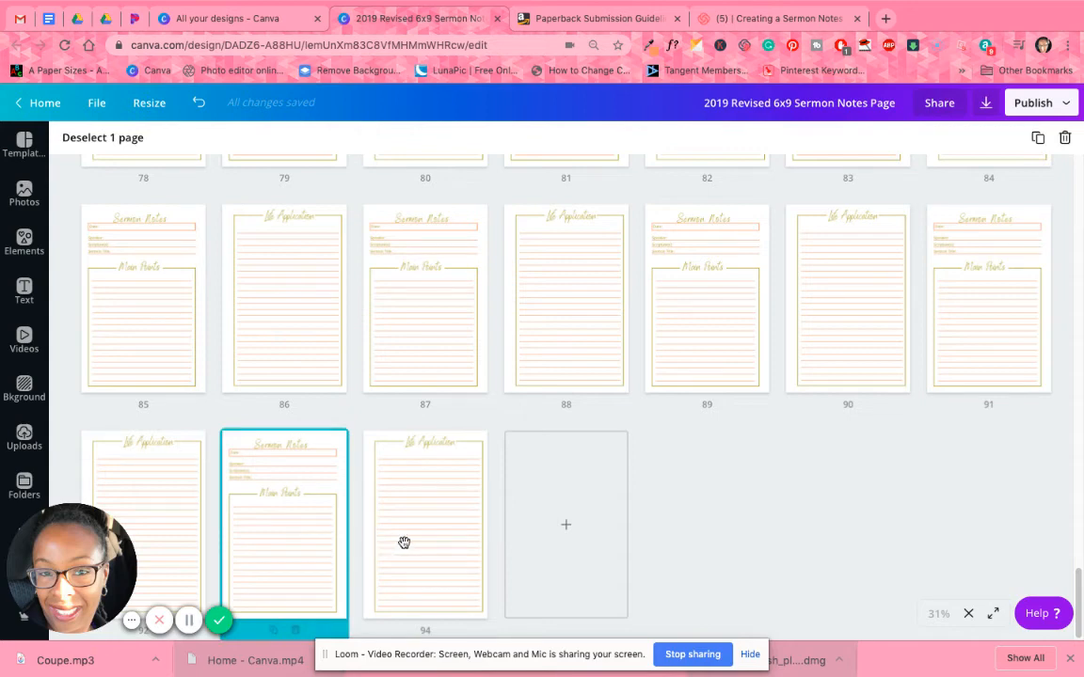
{"action": "left_click", "coordinate": [395, 542], "text": "shift"}
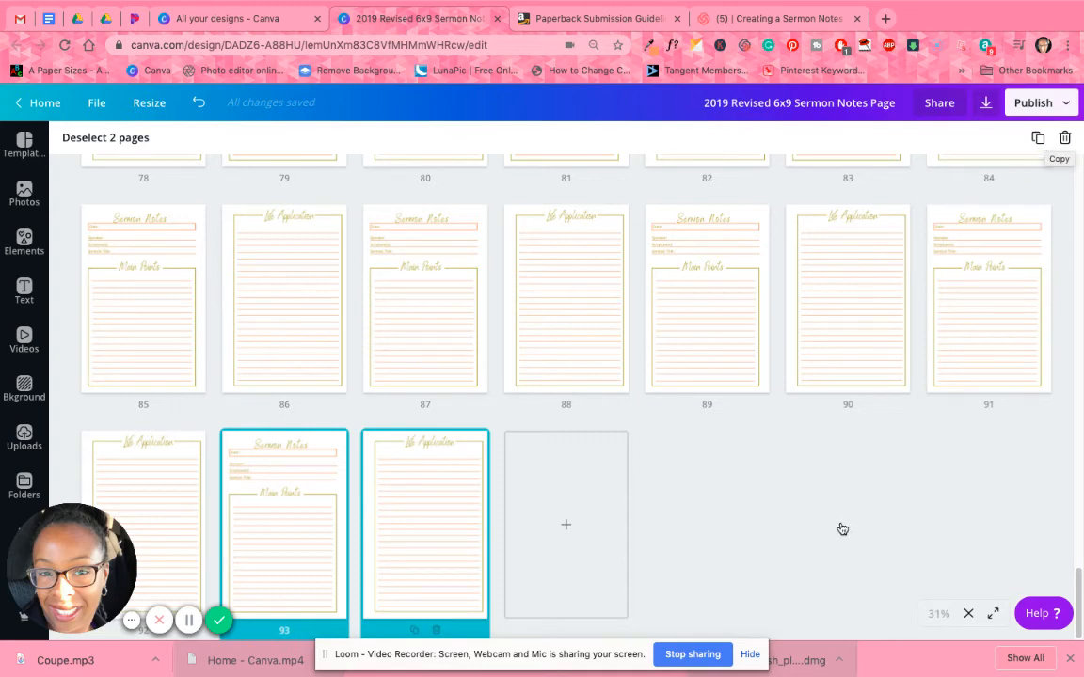
{"action": "key", "text": "super+d"}
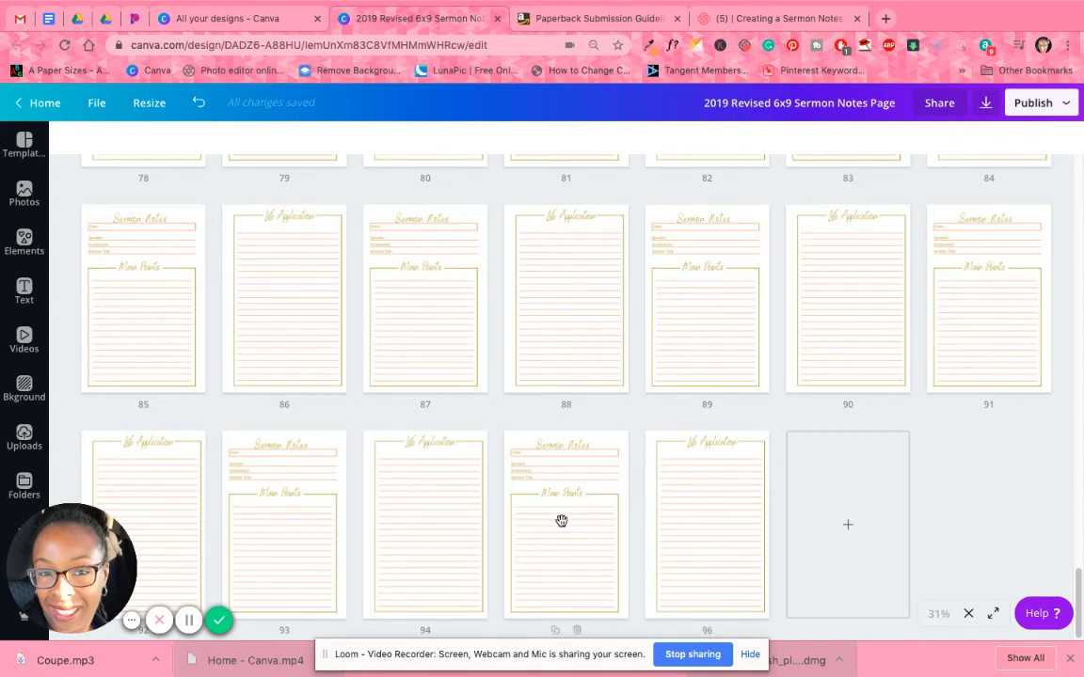
Duplicate another block of Sermon Notes and Life Application pages ending with page 96.
{"action": "left_click", "coordinate": [690, 525], "text": "shift"}
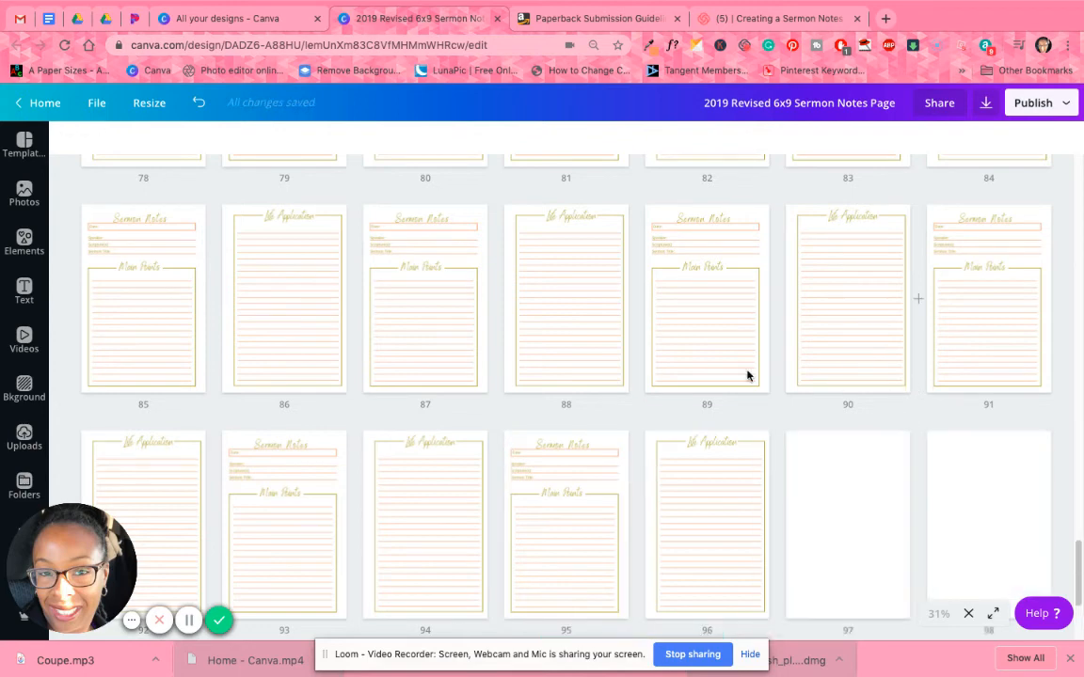
{"action": "scroll", "coordinate": [747, 376], "scroll_direction": "up", "scroll_amount": 10}
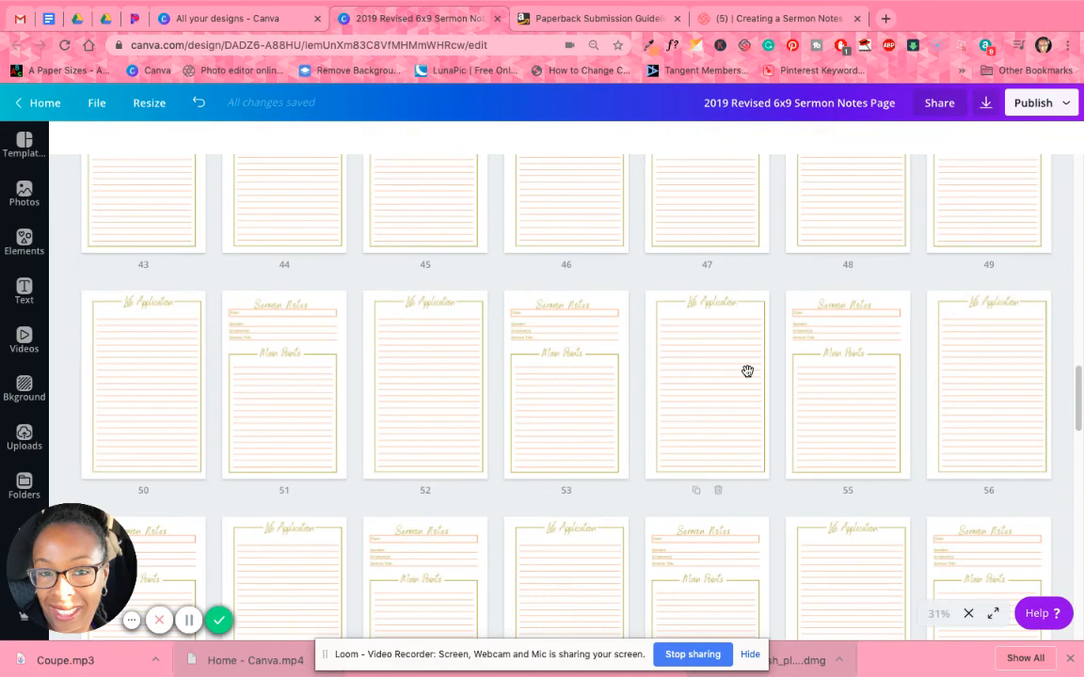
{"action": "scroll", "coordinate": [747, 376], "scroll_direction": "up", "scroll_amount": 15}
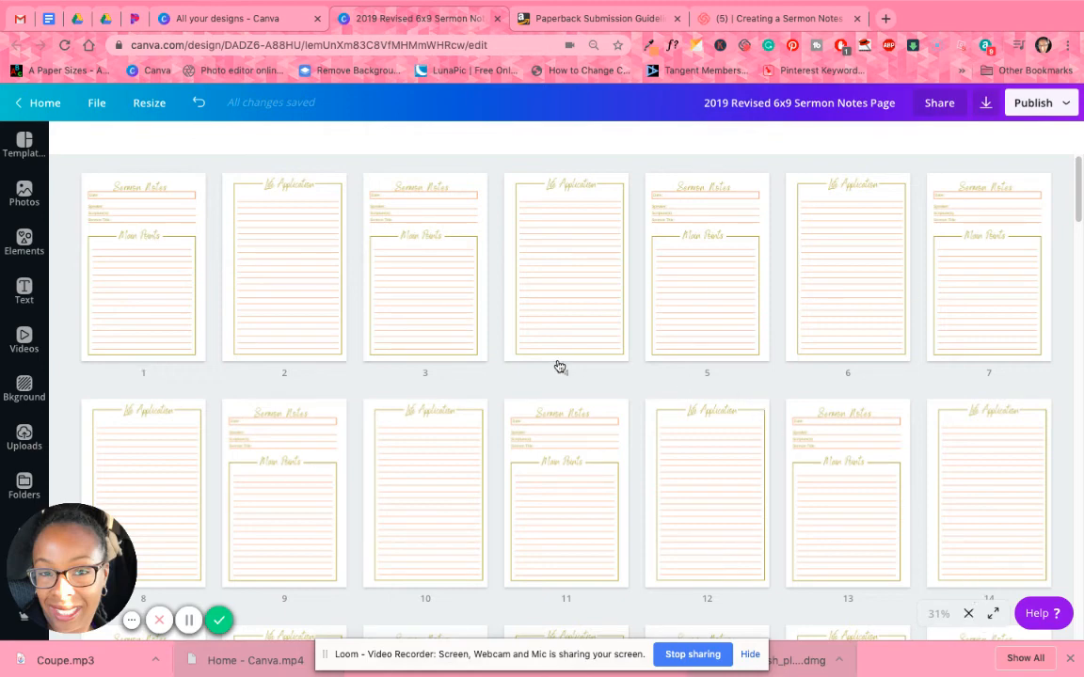
Leave the grid overview and add two blank pages in front of the first Sermon Notes page.
{"action": "left_click", "coordinate": [359, 273]}
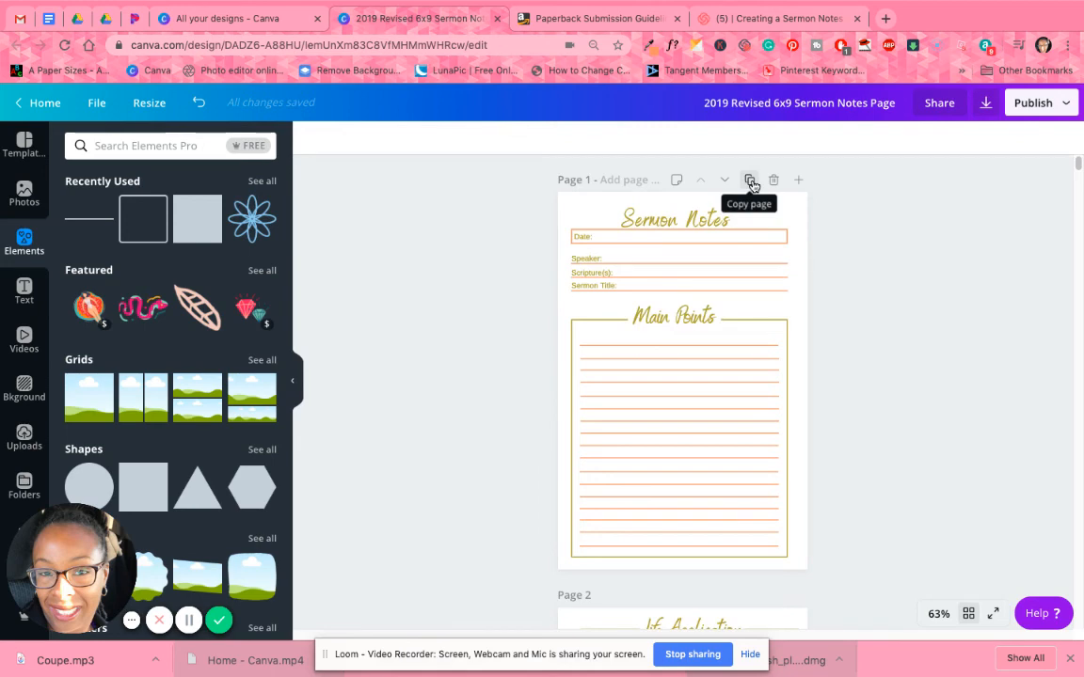
{"action": "left_click", "coordinate": [797, 180]}
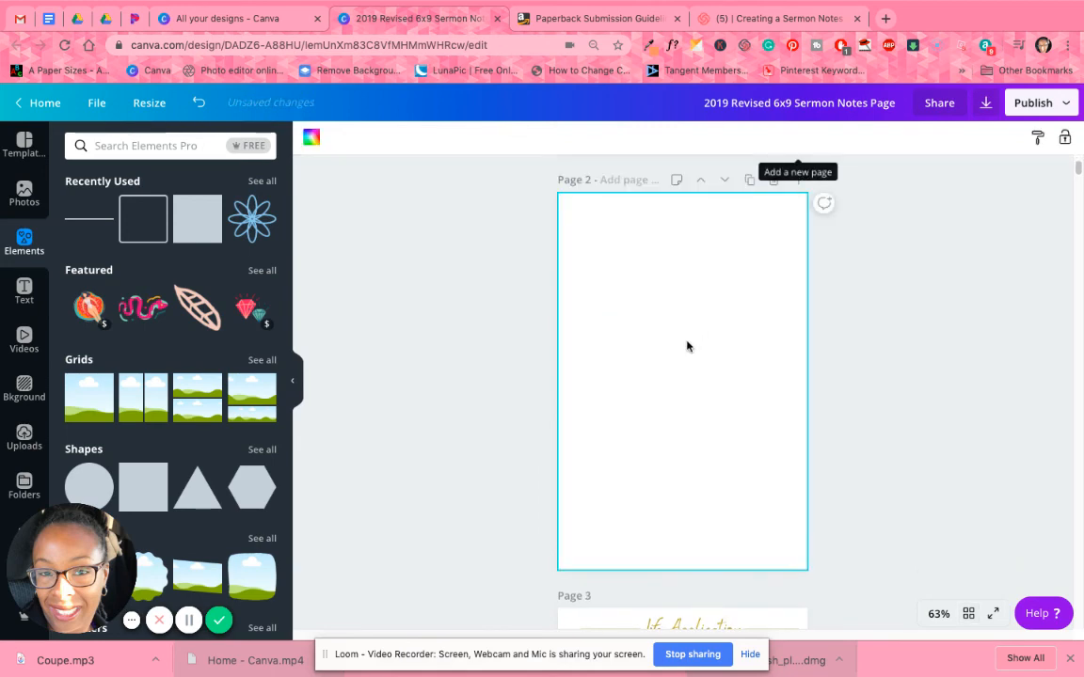
{"action": "scroll", "coordinate": [684, 380], "scroll_direction": "up", "scroll_amount": 5}
{"action": "scroll", "coordinate": [743, 527], "scroll_direction": "down", "scroll_amount": 1}
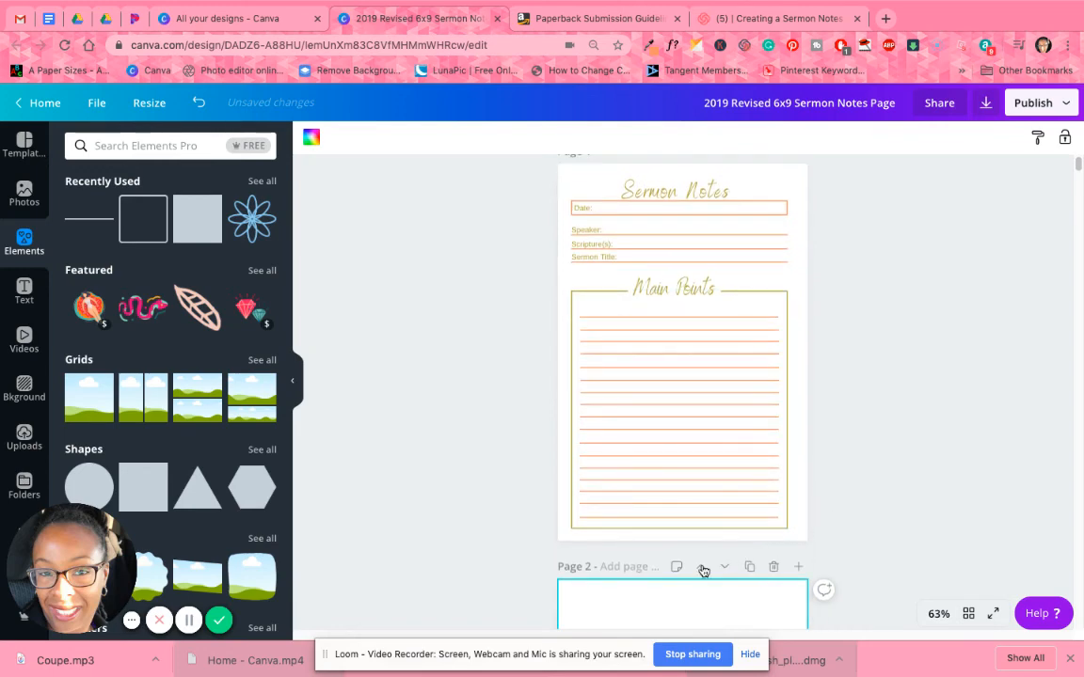
{"action": "left_click", "coordinate": [701, 565]}
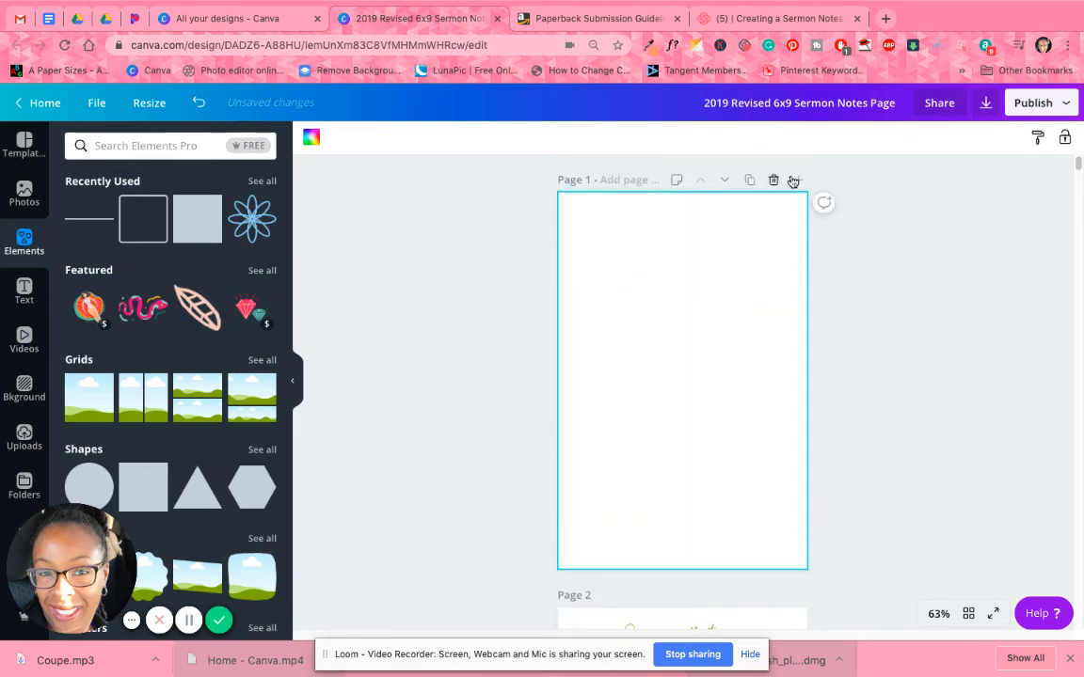
{"action": "left_click", "coordinate": [796, 179]}
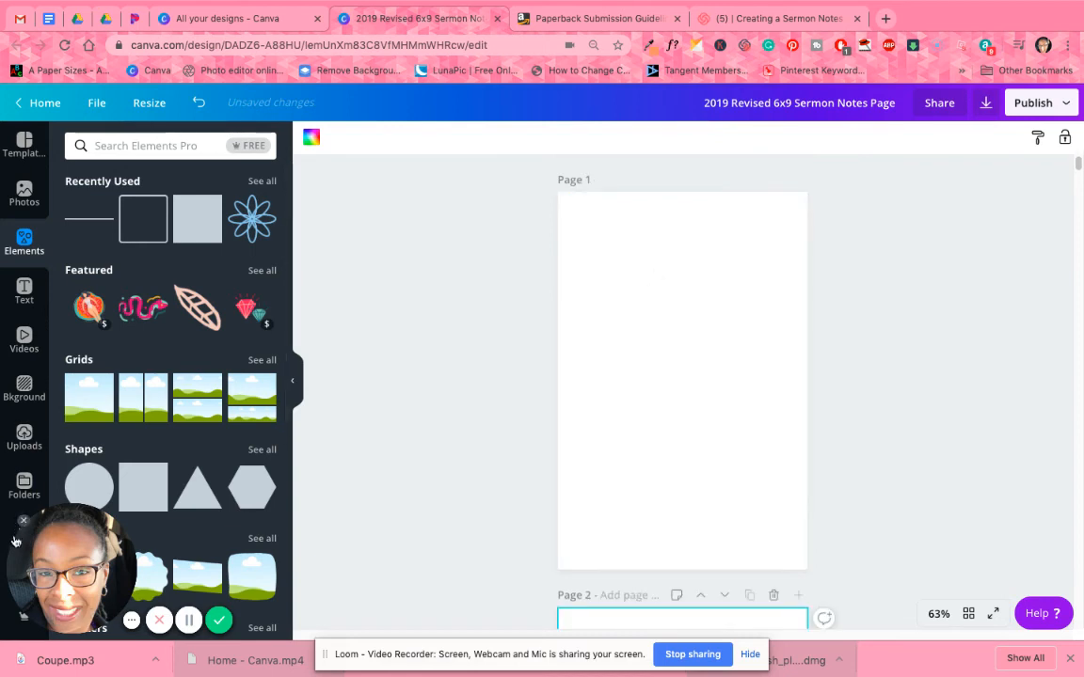
Open the 6x9 Prayer Journal Color Pages design from the folder containing all designs.
{"action": "left_click_drag", "start_coordinate": [57, 556], "coordinate": [110, 555]}
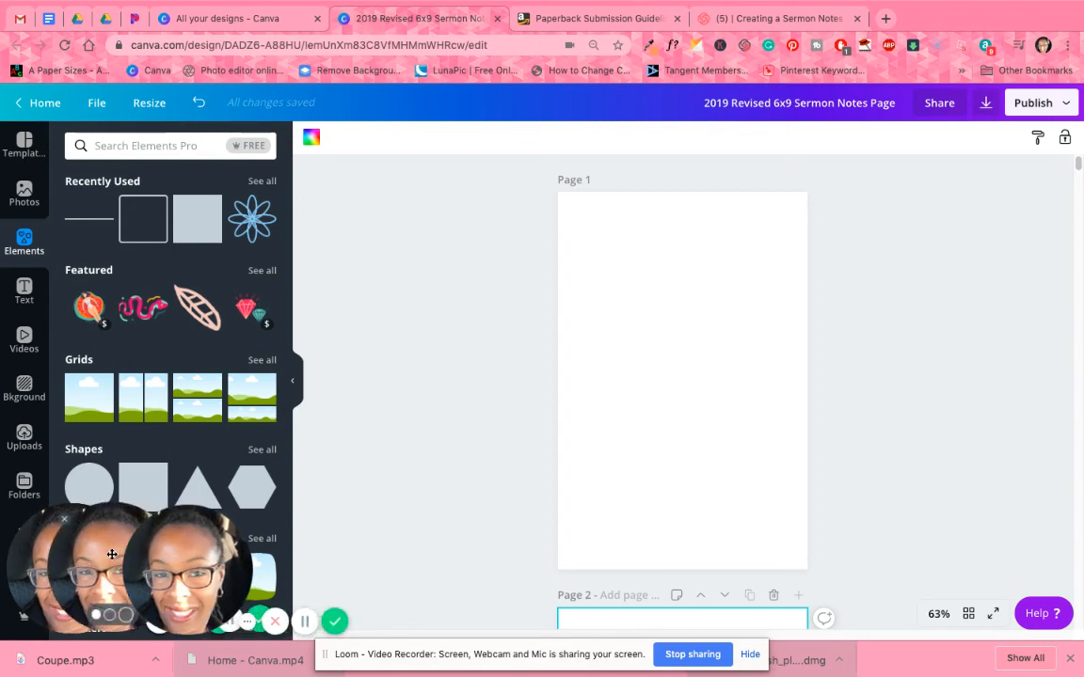
{"action": "left_click", "coordinate": [140, 524]}
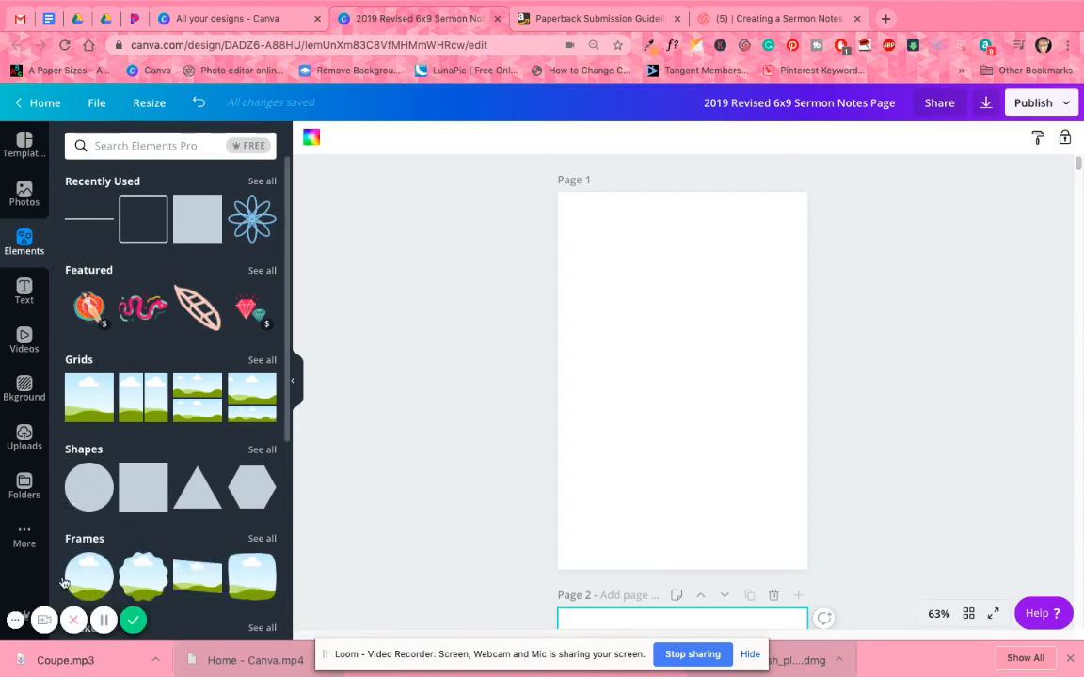
{"action": "left_click", "coordinate": [26, 538]}
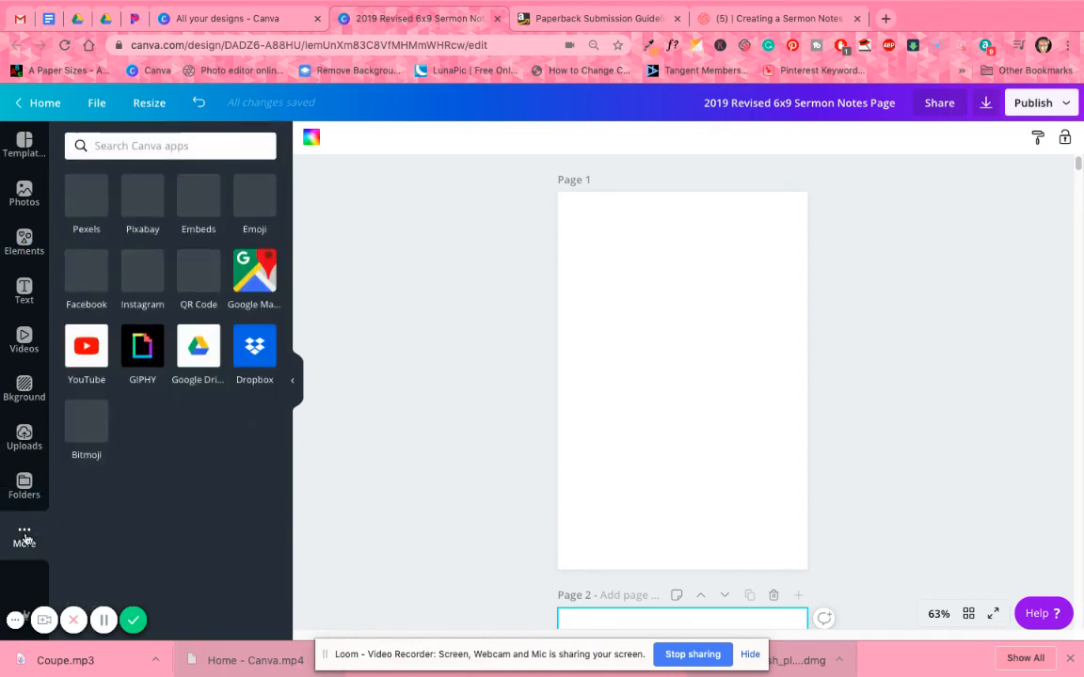
{"action": "left_click", "coordinate": [25, 489]}
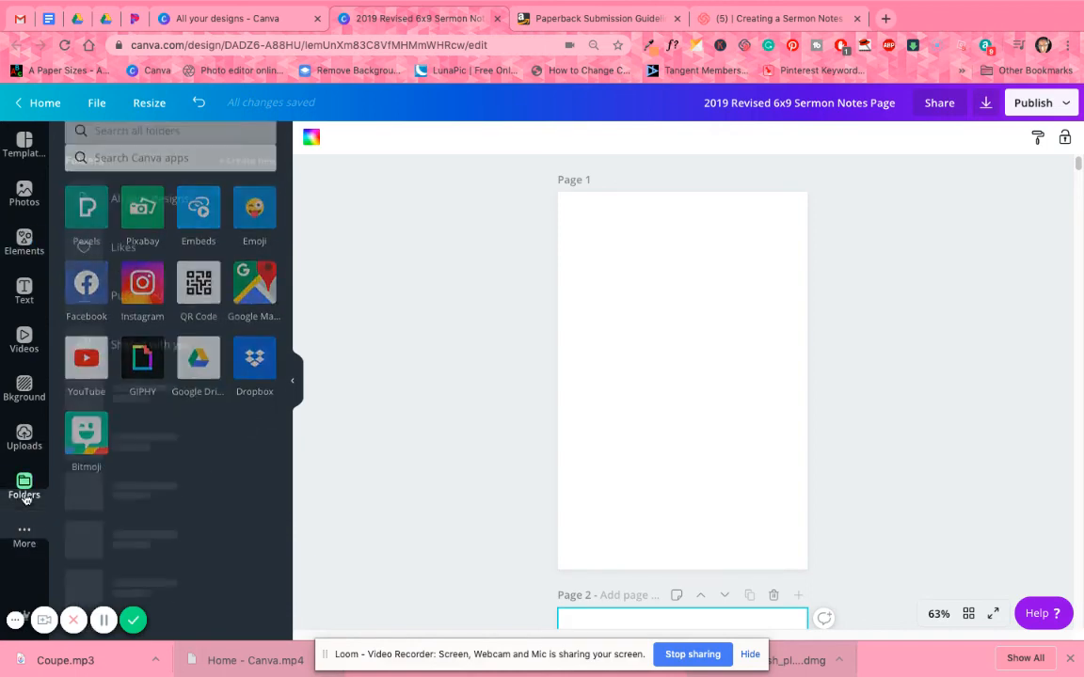
{"action": "left_click", "coordinate": [117, 215]}
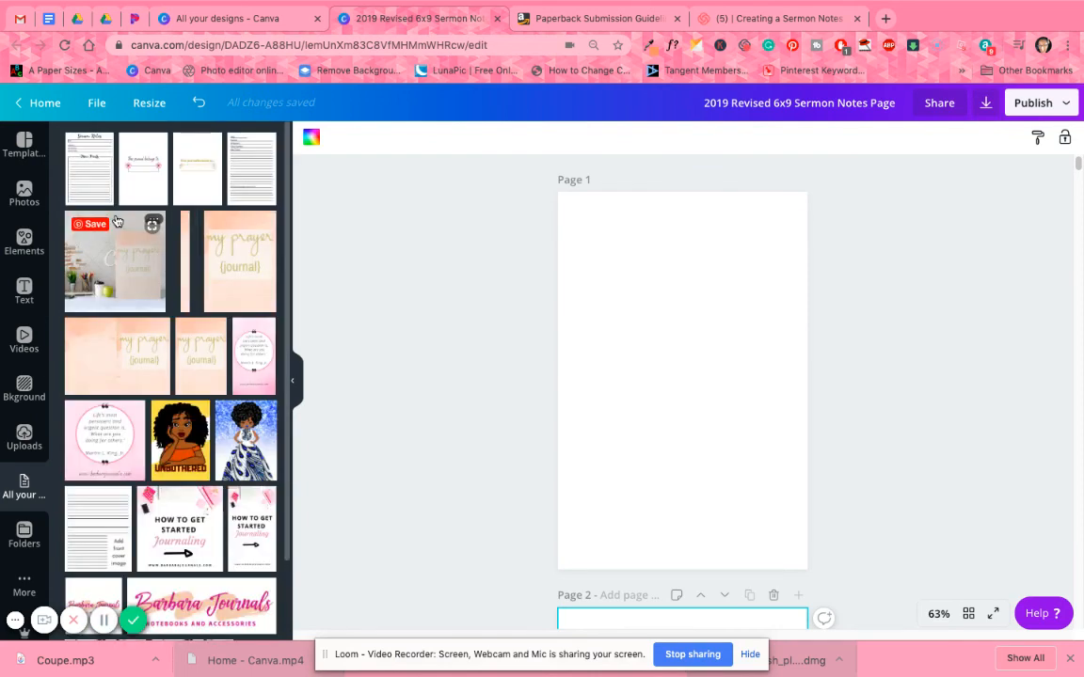
{"action": "left_click", "coordinate": [187, 169]}
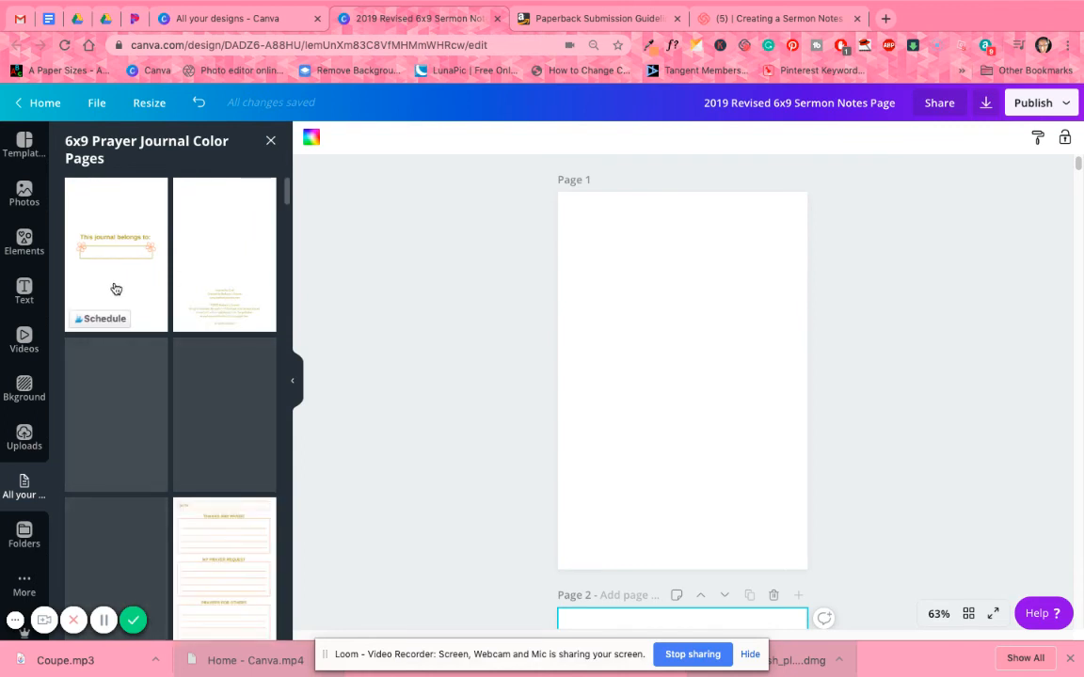
Insert the "This journal belongs to:" layout on blank page 2 and move that page up to page 1.
{"action": "scroll", "coordinate": [793, 374], "scroll_direction": "down", "scroll_amount": 5}
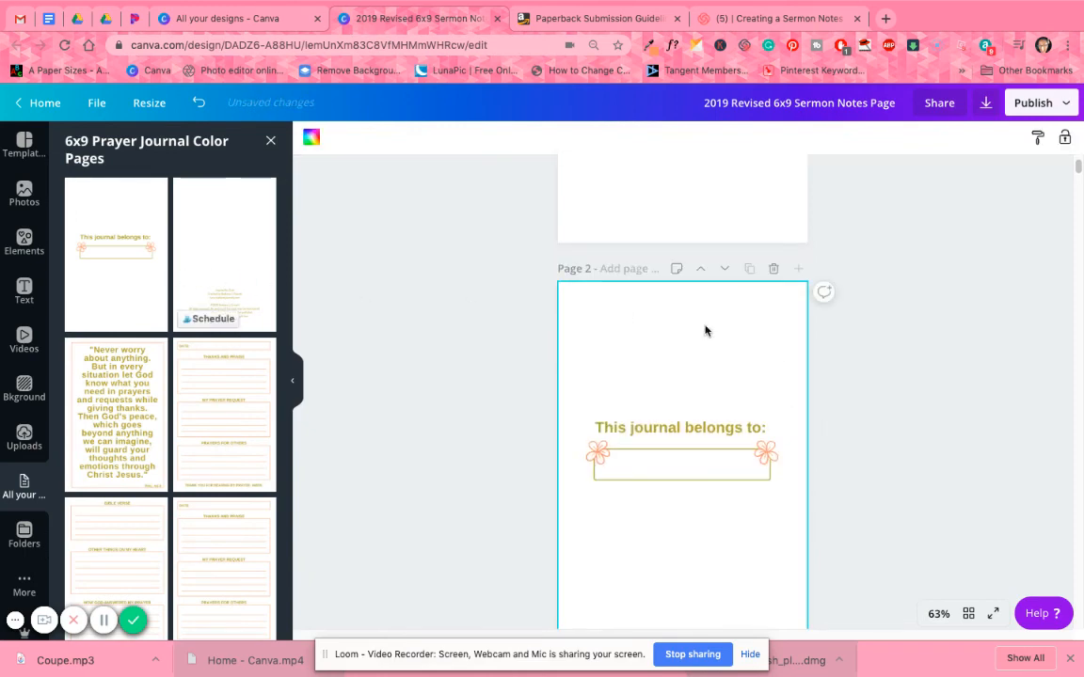
{"action": "left_click", "coordinate": [702, 272]}
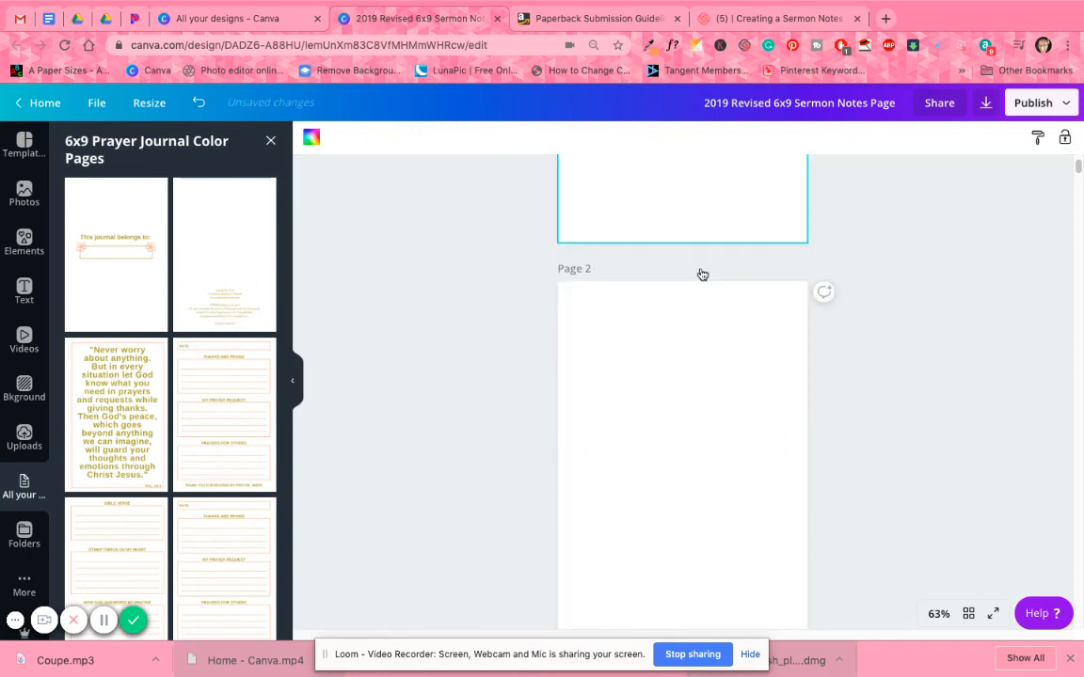
{"action": "scroll", "coordinate": [709, 408], "scroll_direction": "down", "scroll_amount": 2}
Fill the blank page 2 with the copyright page layout from the prayer journal design.
{"action": "scroll", "coordinate": [711, 408], "scroll_direction": "down", "scroll_amount": 7}
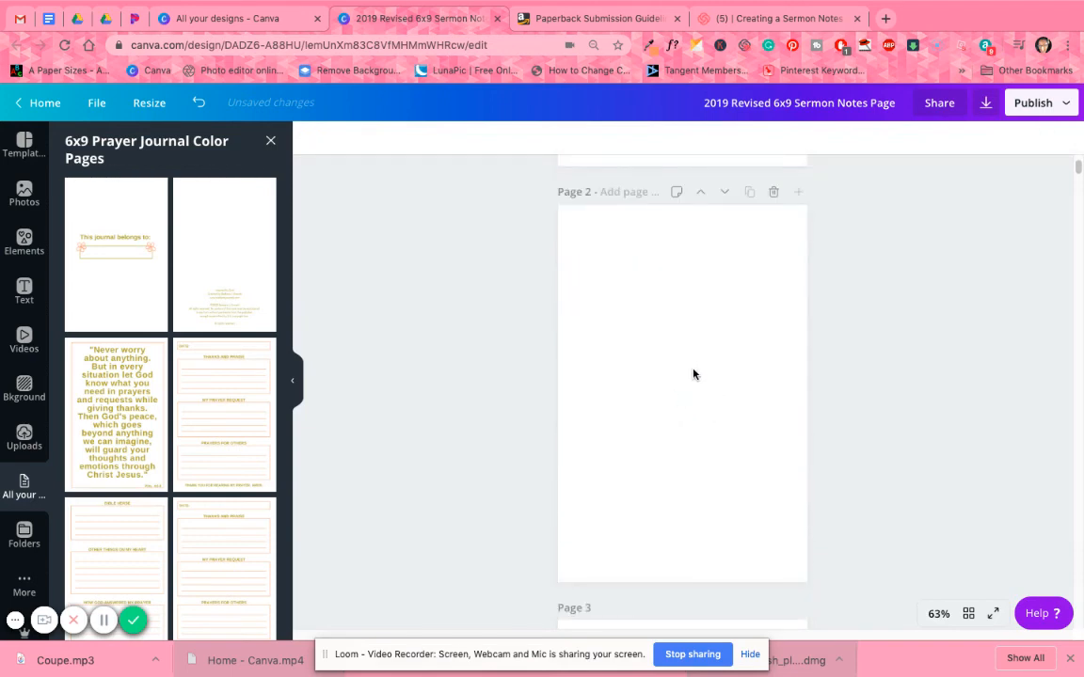
{"action": "left_click", "coordinate": [694, 375]}
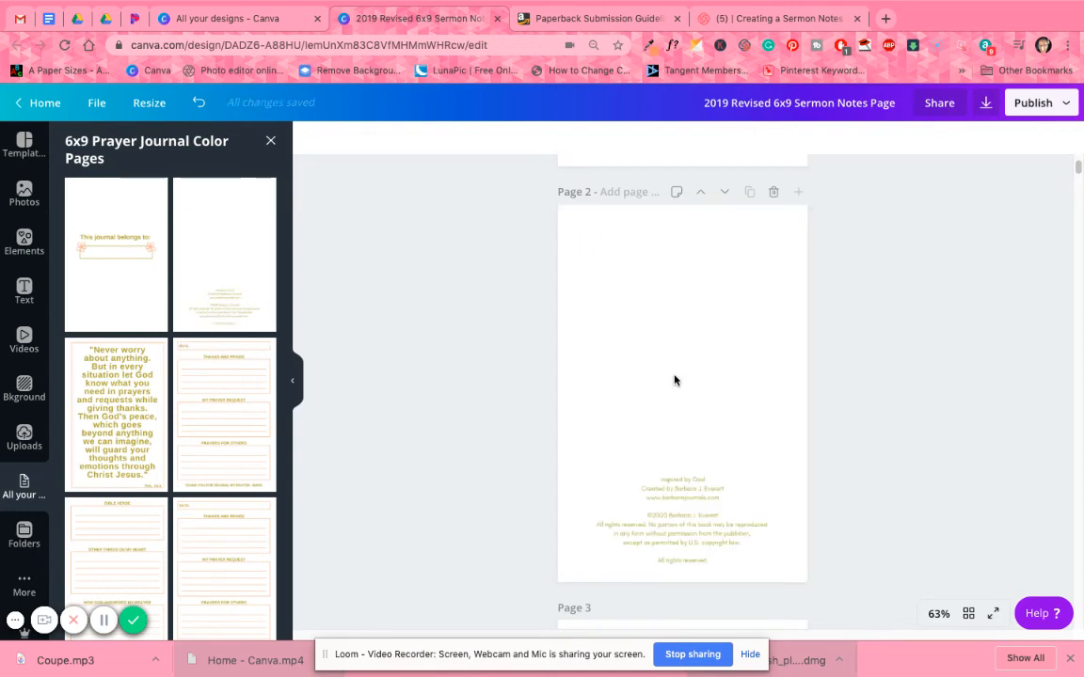
{"action": "left_click", "coordinate": [715, 437]}
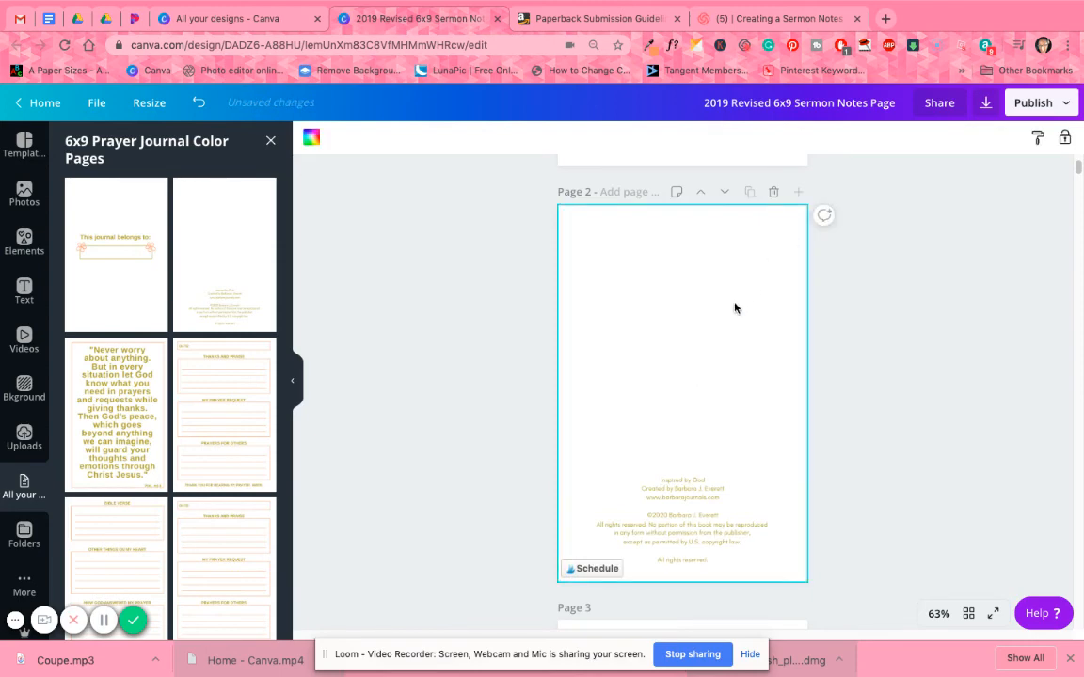
{"action": "scroll", "coordinate": [721, 322], "scroll_direction": "down", "scroll_amount": 2}
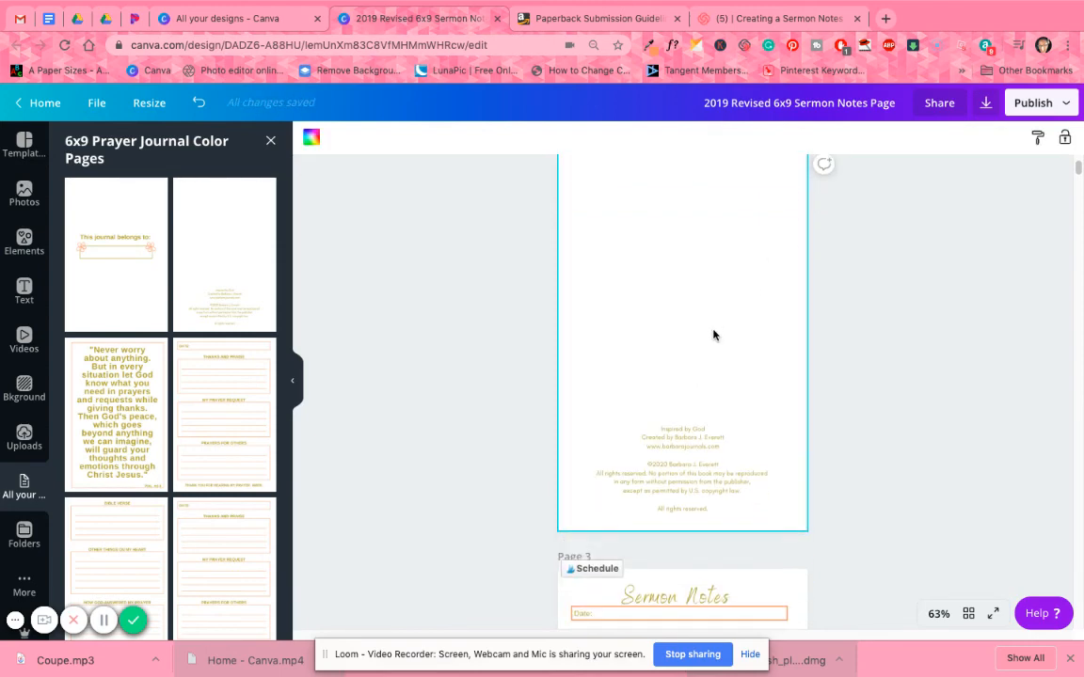
Delete the last two pages of the journal, the Life Application page 100 and the Sermon Notes page 99.
{"action": "scroll", "coordinate": [713, 331], "scroll_direction": "up", "scroll_amount": 5}
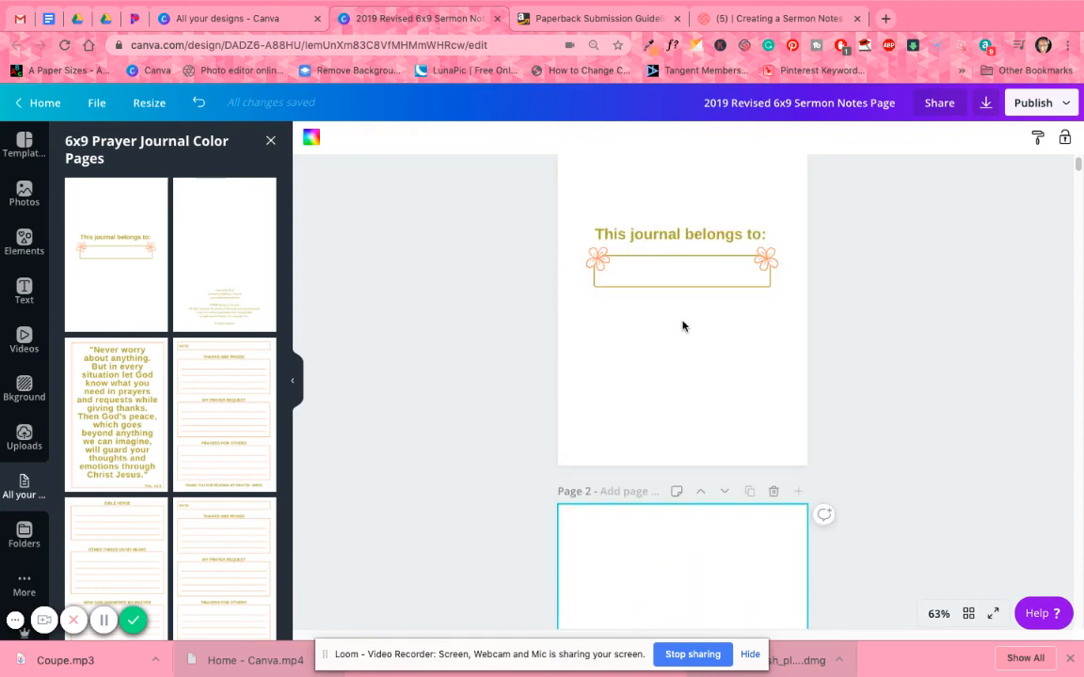
{"action": "scroll", "coordinate": [948, 419], "scroll_direction": "down", "scroll_amount": 5}
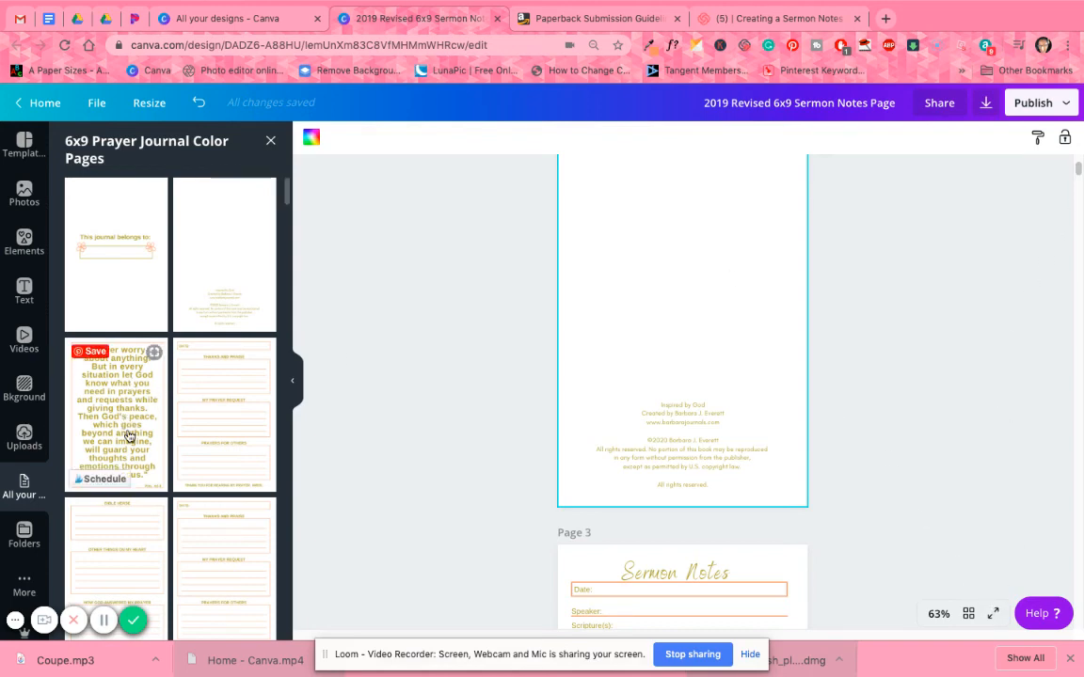
{"action": "left_click_drag", "start_coordinate": [1078, 171], "coordinate": [1079, 214]}
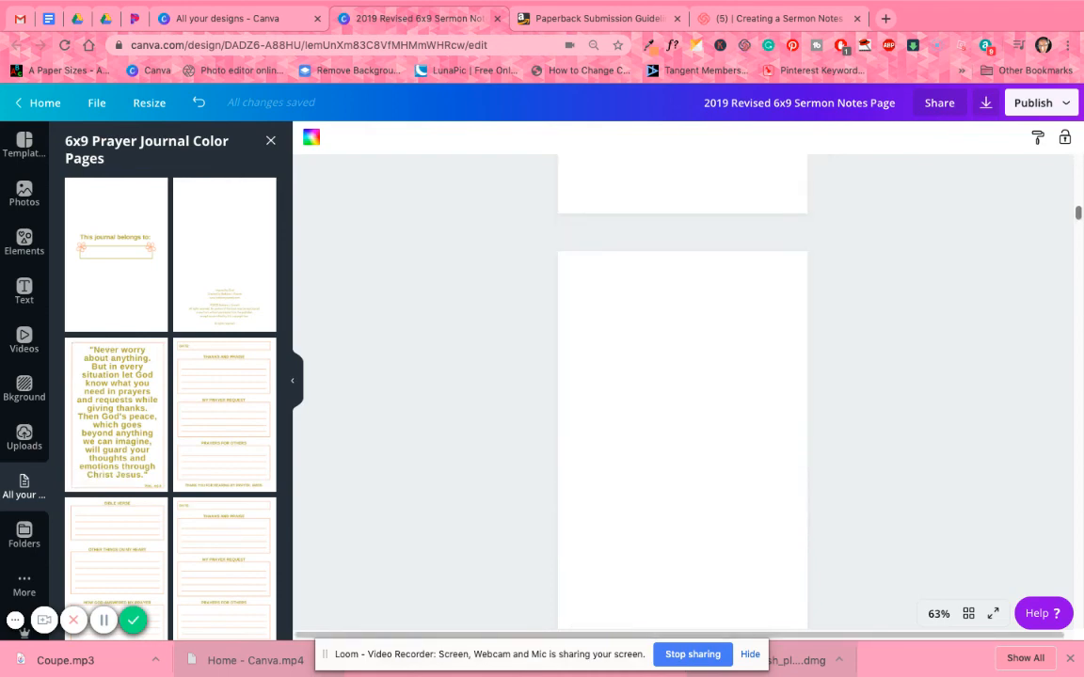
{"action": "left_click_drag", "start_coordinate": [1078, 214], "coordinate": [1078, 624]}
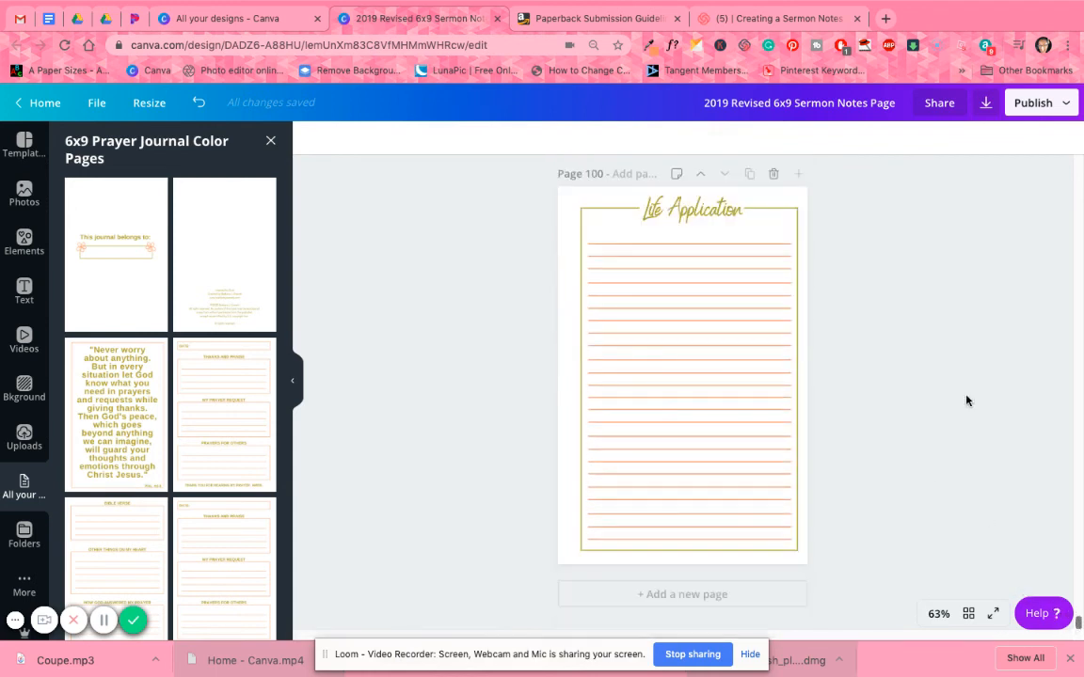
{"action": "left_click", "coordinate": [774, 174]}
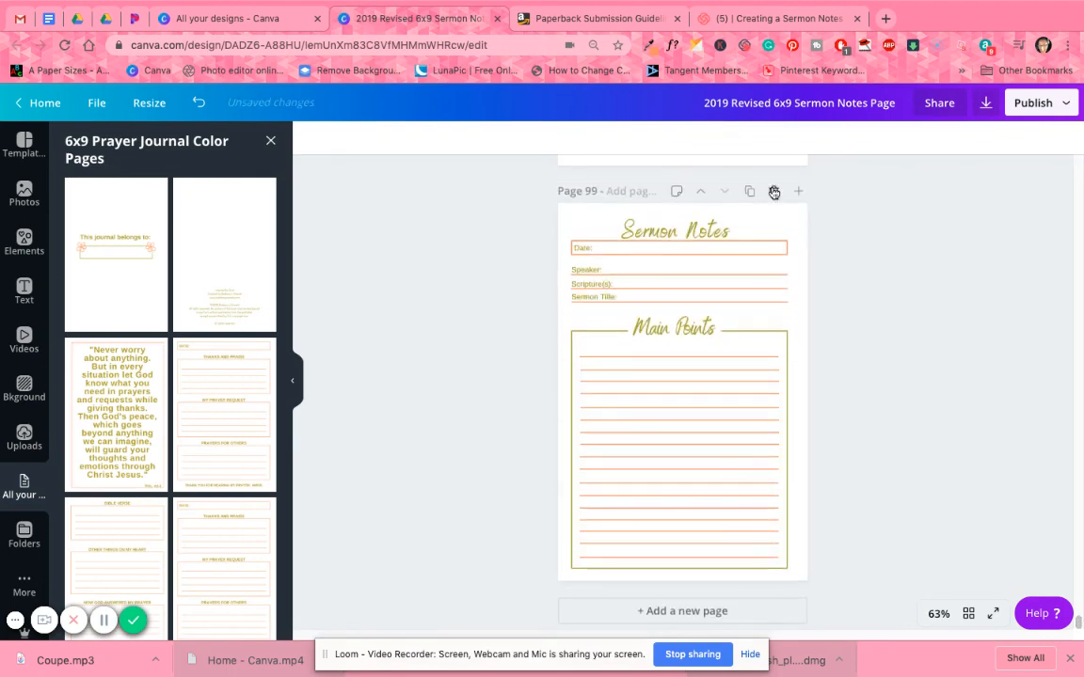
{"action": "left_click", "coordinate": [774, 192]}
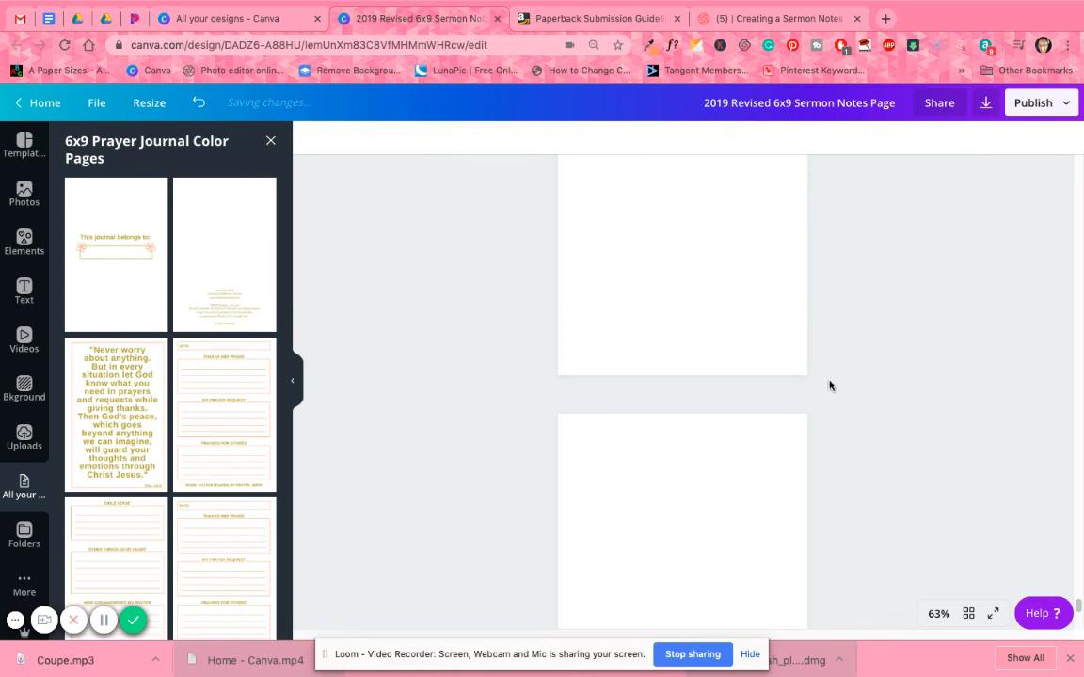
Add a blank page after the copyright page and fill it with the "Never worry about anything" verse layout from the prayer journal design.
{"action": "scroll", "coordinate": [1042, 541], "scroll_direction": "down", "scroll_amount": 1}
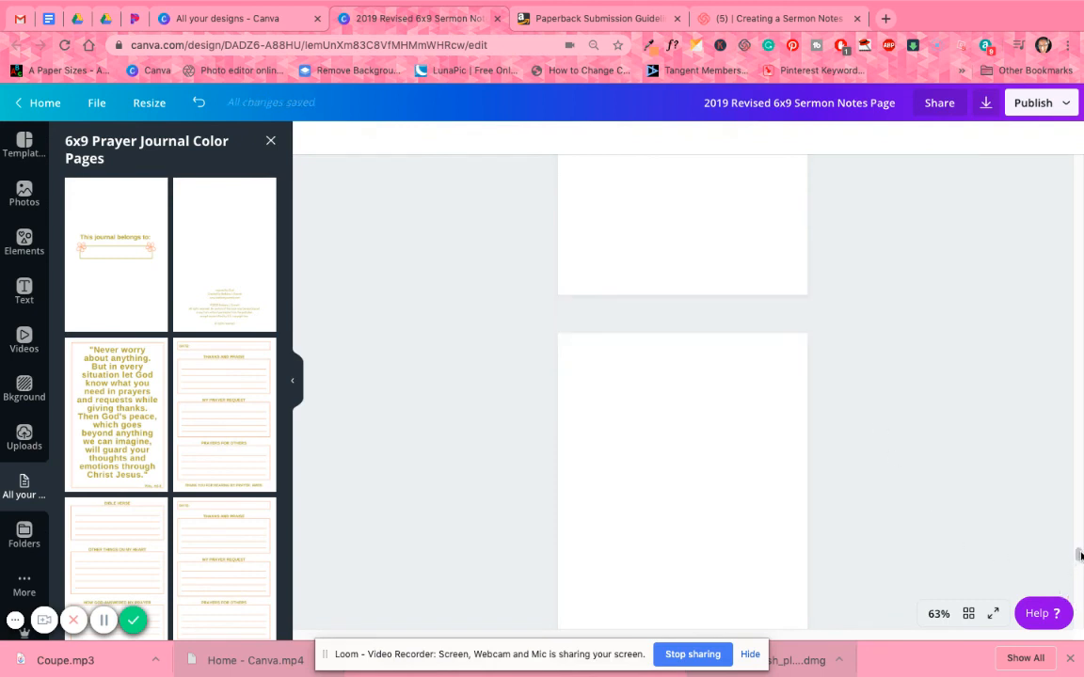
{"action": "scroll", "coordinate": [1073, 188], "scroll_direction": "down", "scroll_amount": 1}
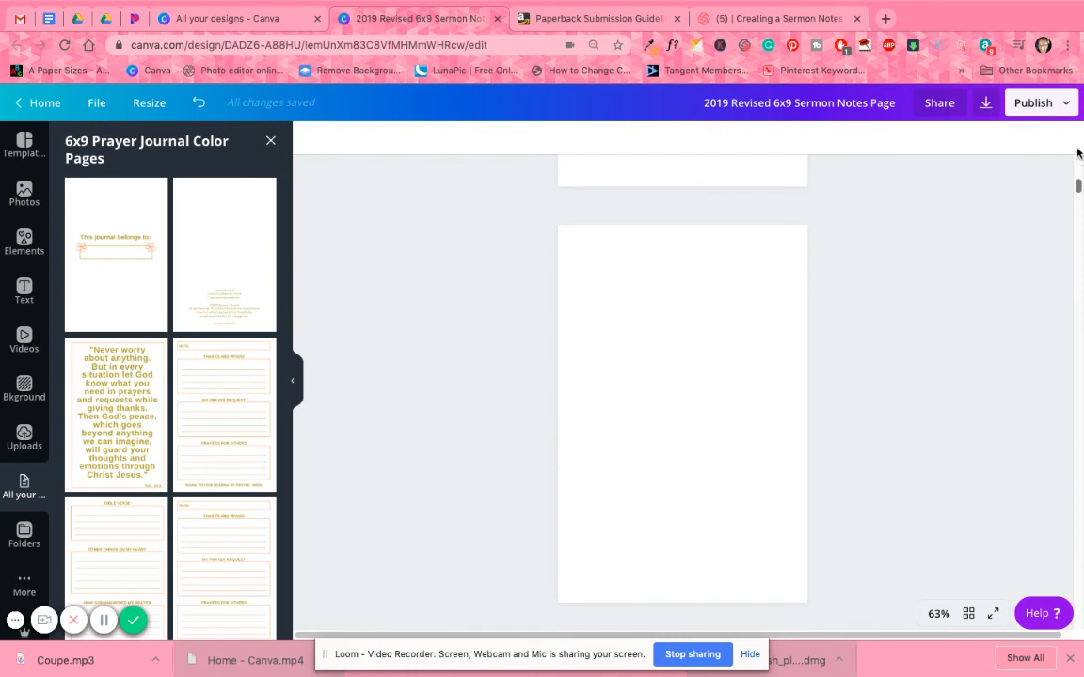
{"action": "scroll", "coordinate": [1077, 179], "scroll_direction": "up", "scroll_amount": 3}
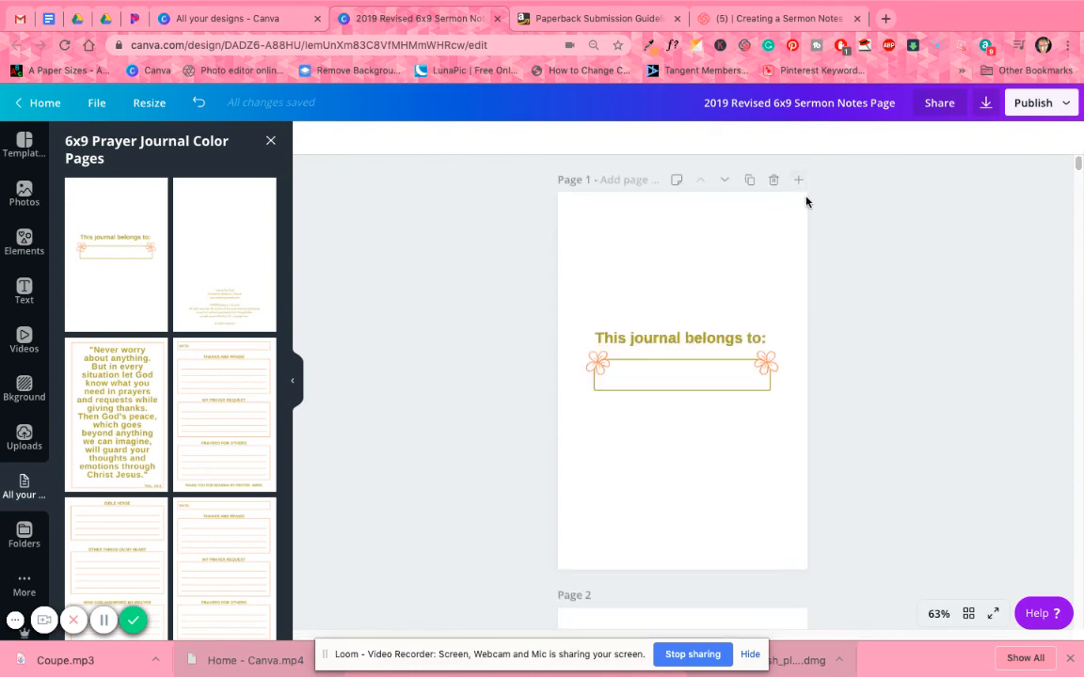
{"action": "scroll", "coordinate": [847, 380], "scroll_direction": "down", "scroll_amount": 2}
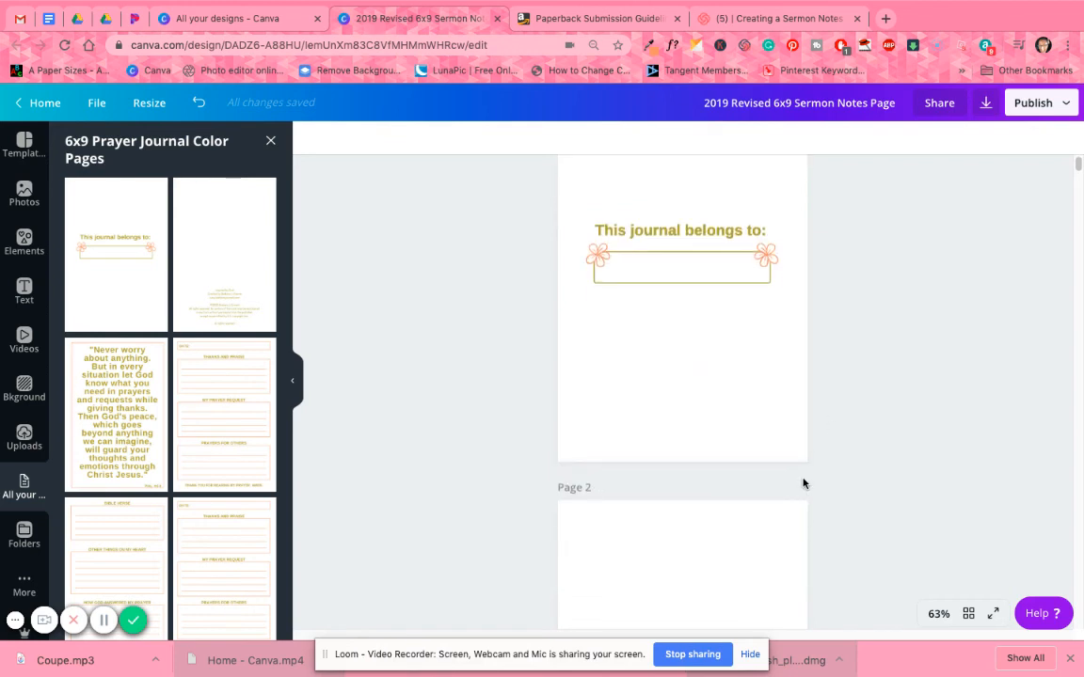
{"action": "scroll", "coordinate": [804, 483], "scroll_direction": "down", "scroll_amount": 3}
{"action": "left_click", "coordinate": [798, 332]}
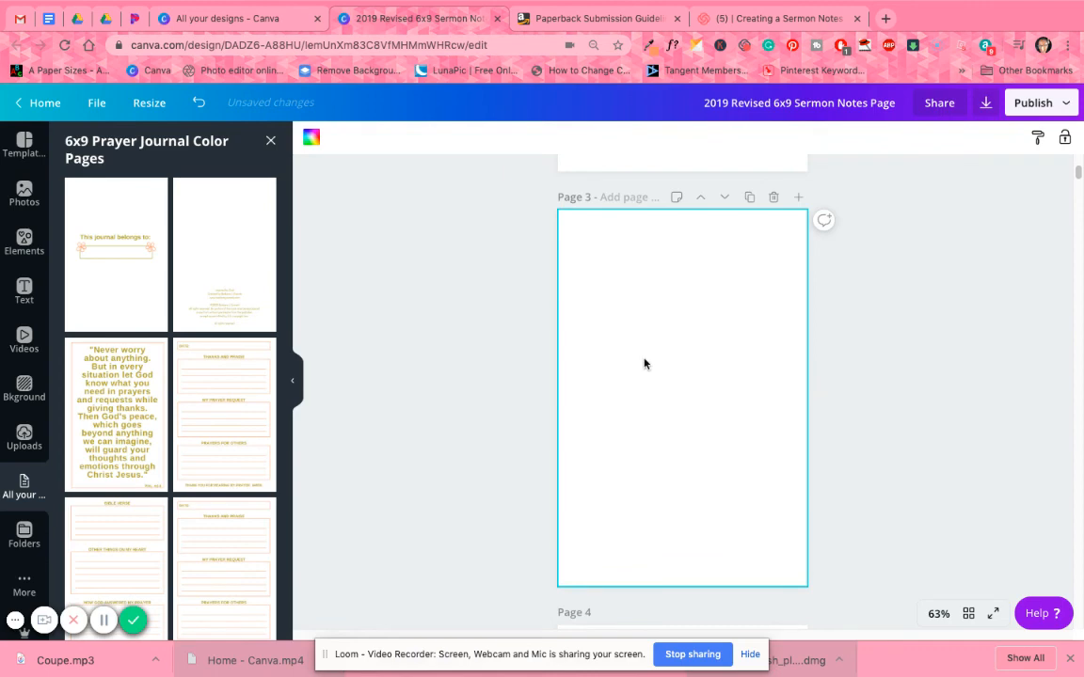
{"action": "left_click", "coordinate": [127, 429]}
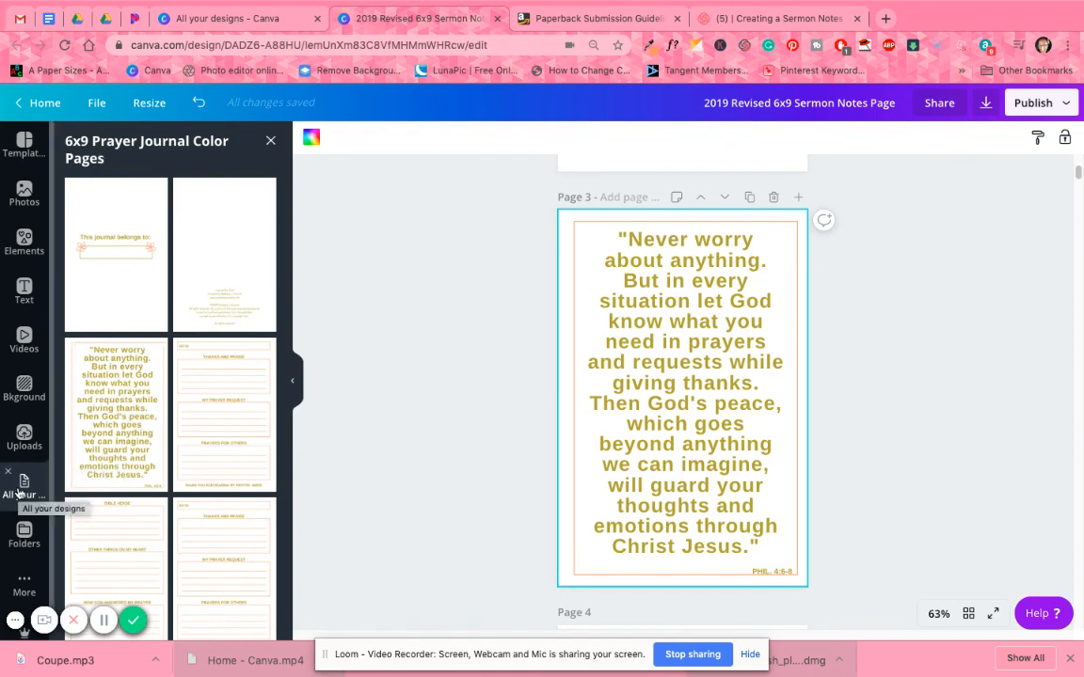
Close the prayer journal layouts, show the uploaded images, and switch to the grid overview of all pages.
{"action": "left_click", "coordinate": [274, 141]}
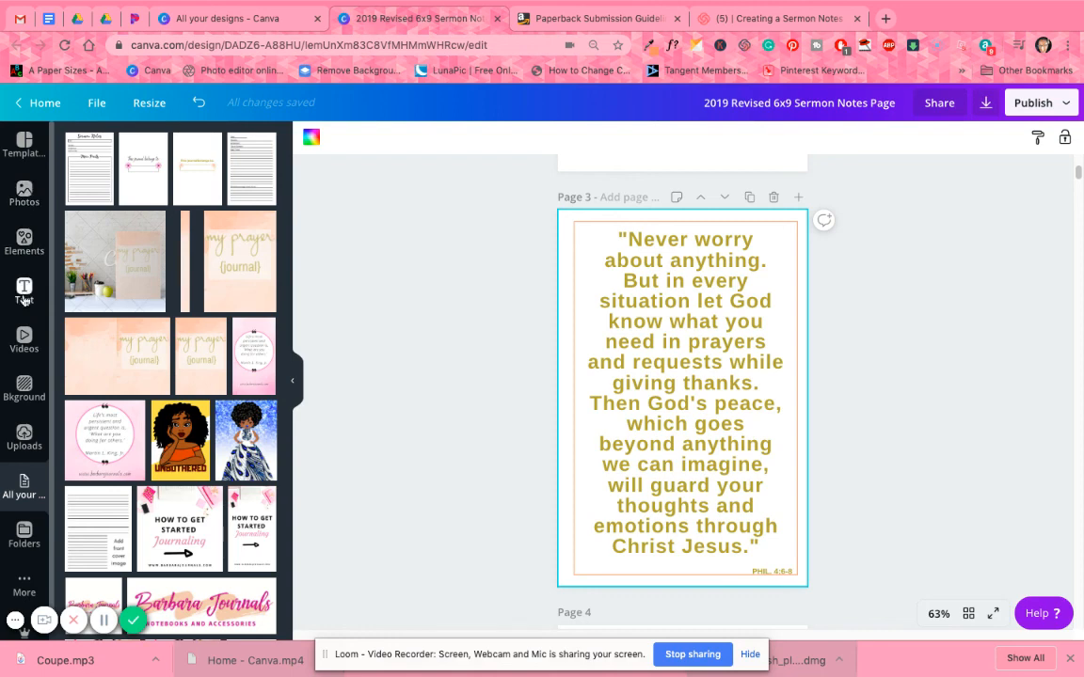
{"action": "left_click", "coordinate": [25, 438]}
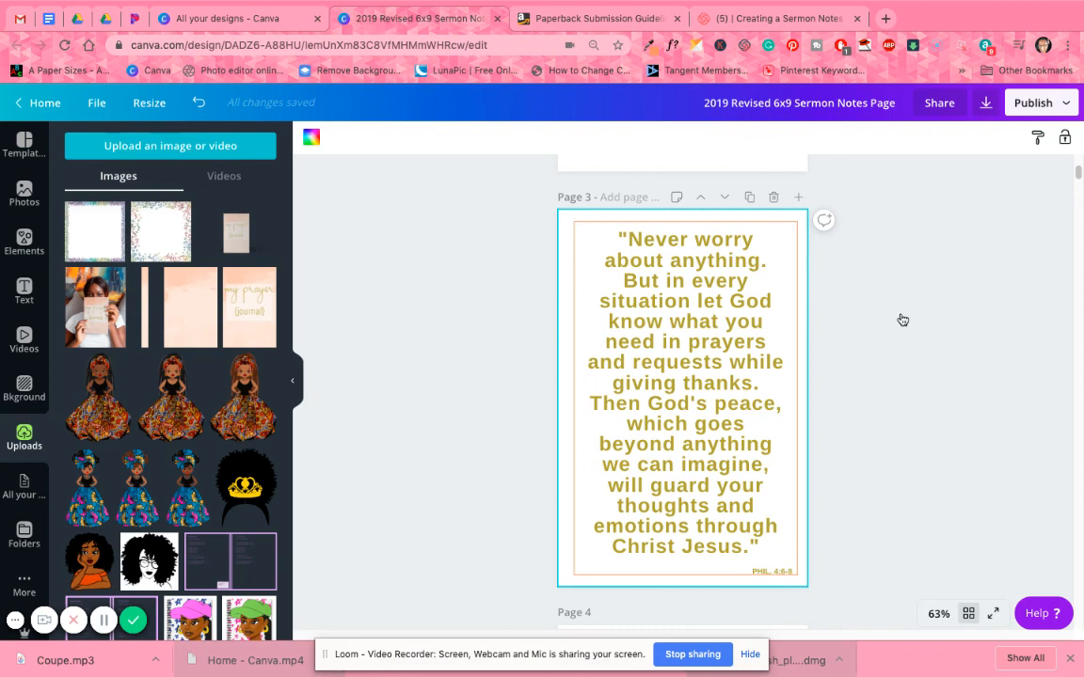
{"action": "left_click", "coordinate": [968, 613]}
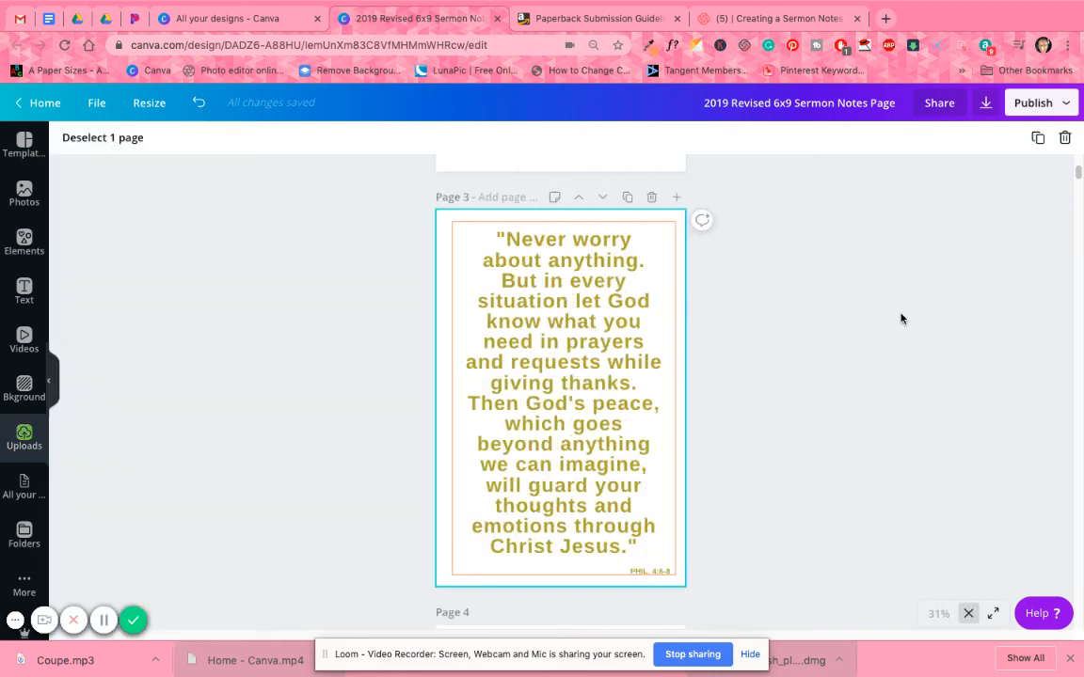